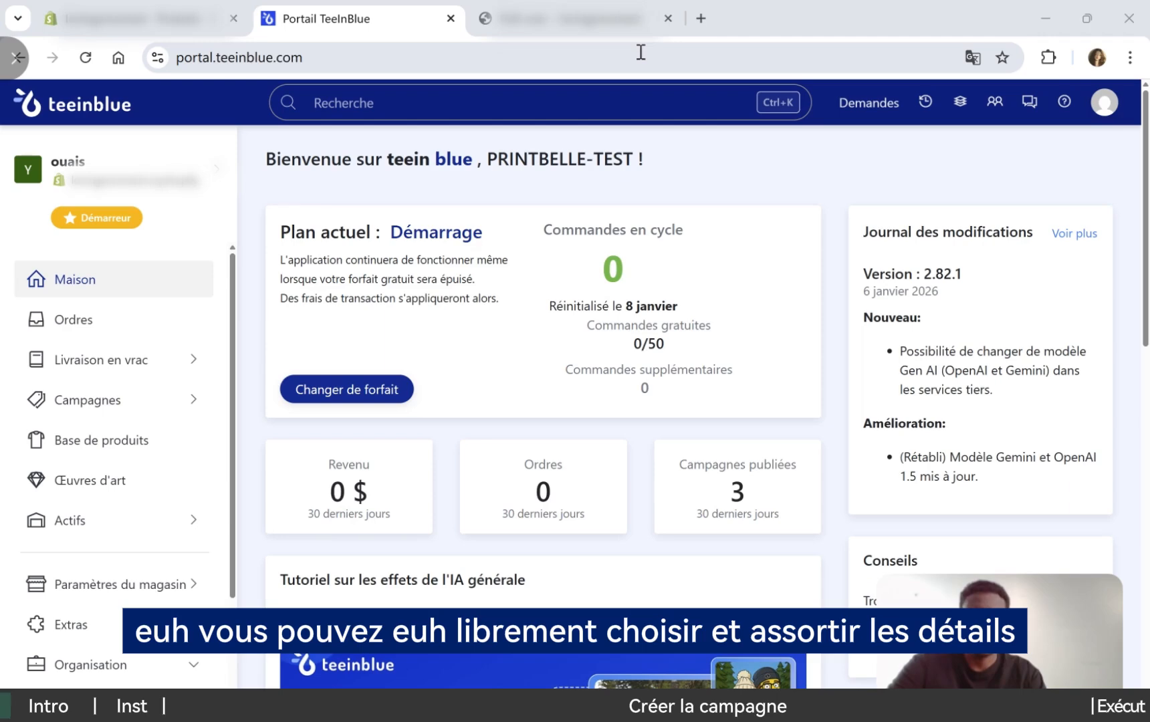
On the sweater's storefront preview page, choose the brown short hairstyle and the red plaid trousers for the man
left_click(610, 27)
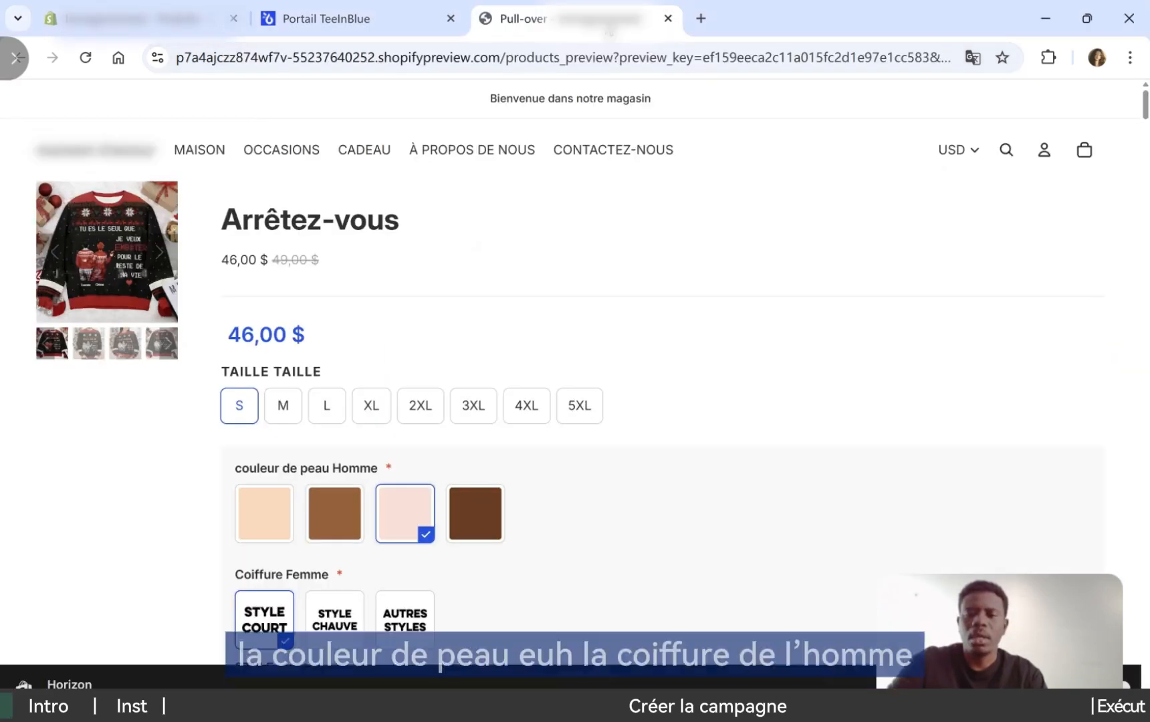
scroll(404, 151, "down", 3)
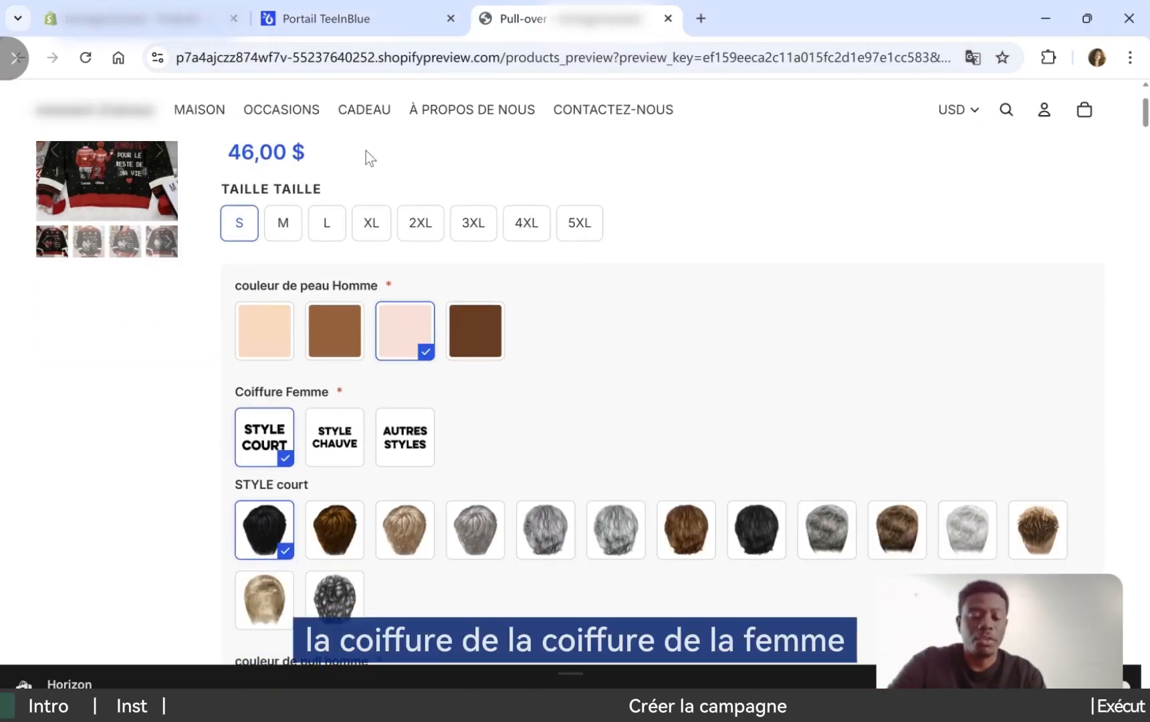
scroll(367, 156, "down", 2)
left_click(245, 257)
scroll(258, 240, "down", 3)
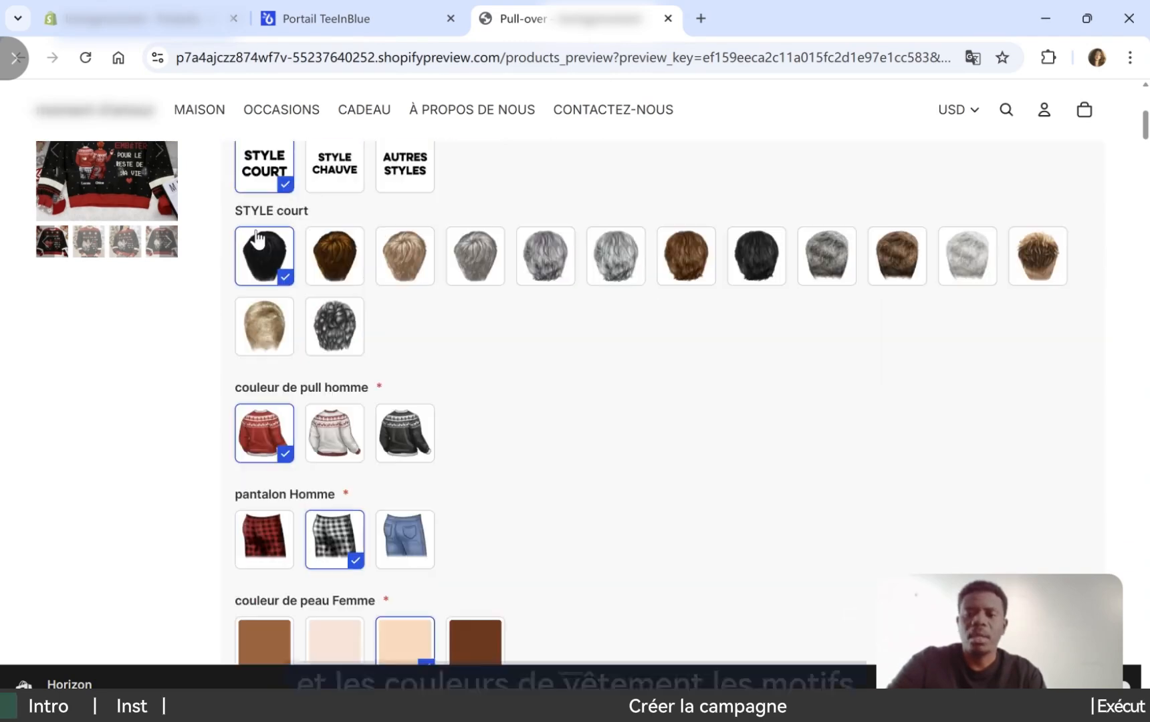
left_click(318, 254)
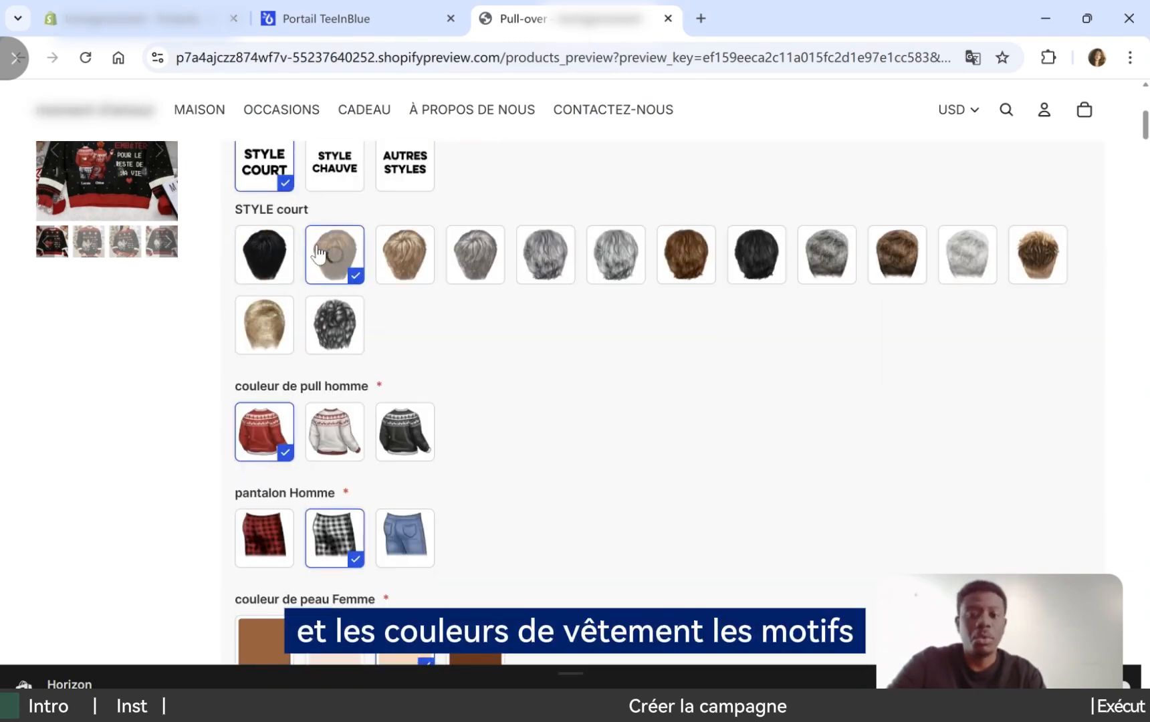
scroll(288, 257, "down", 4)
left_click(280, 261)
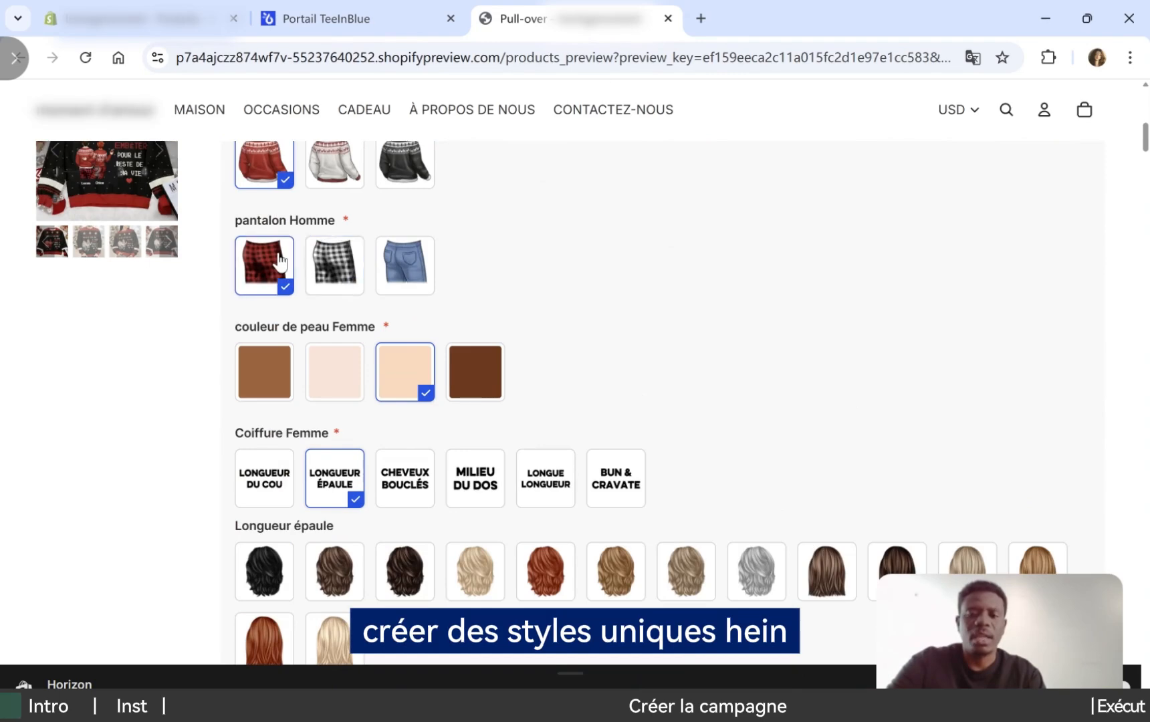
Choose the second shoulder-length hairstyle for the woman and generate a preview of the personalised sweater
scroll(284, 257, "down", 4)
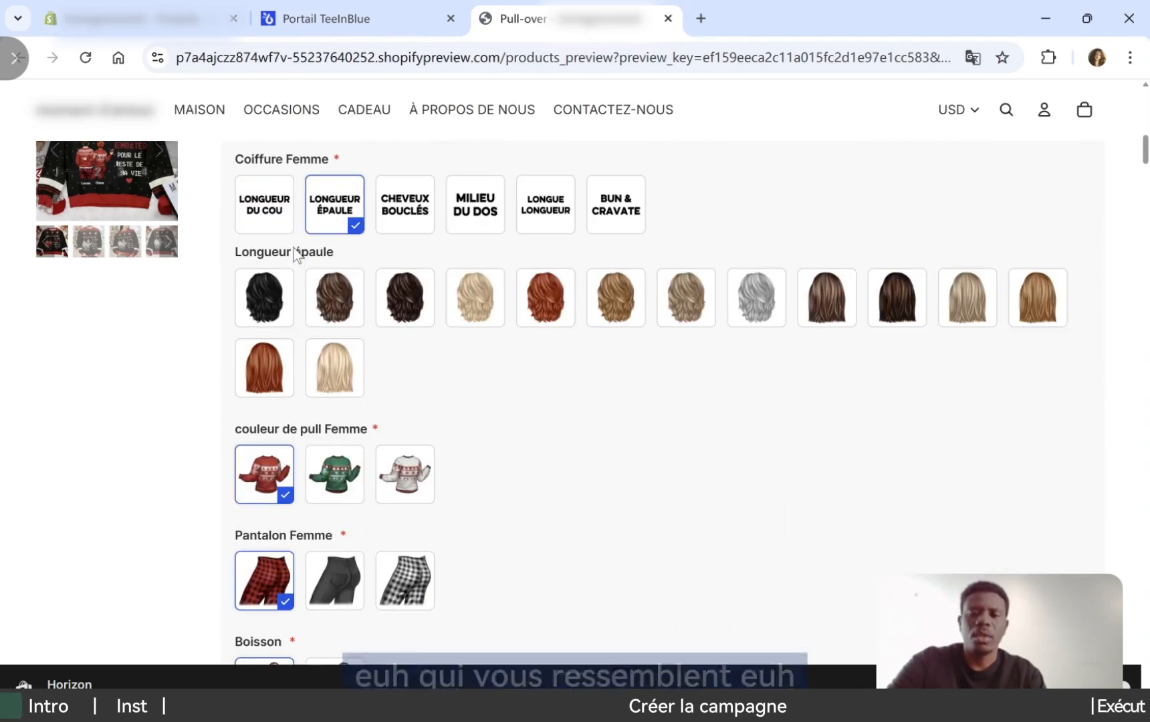
left_click(344, 293)
scroll(348, 287, "down", 3)
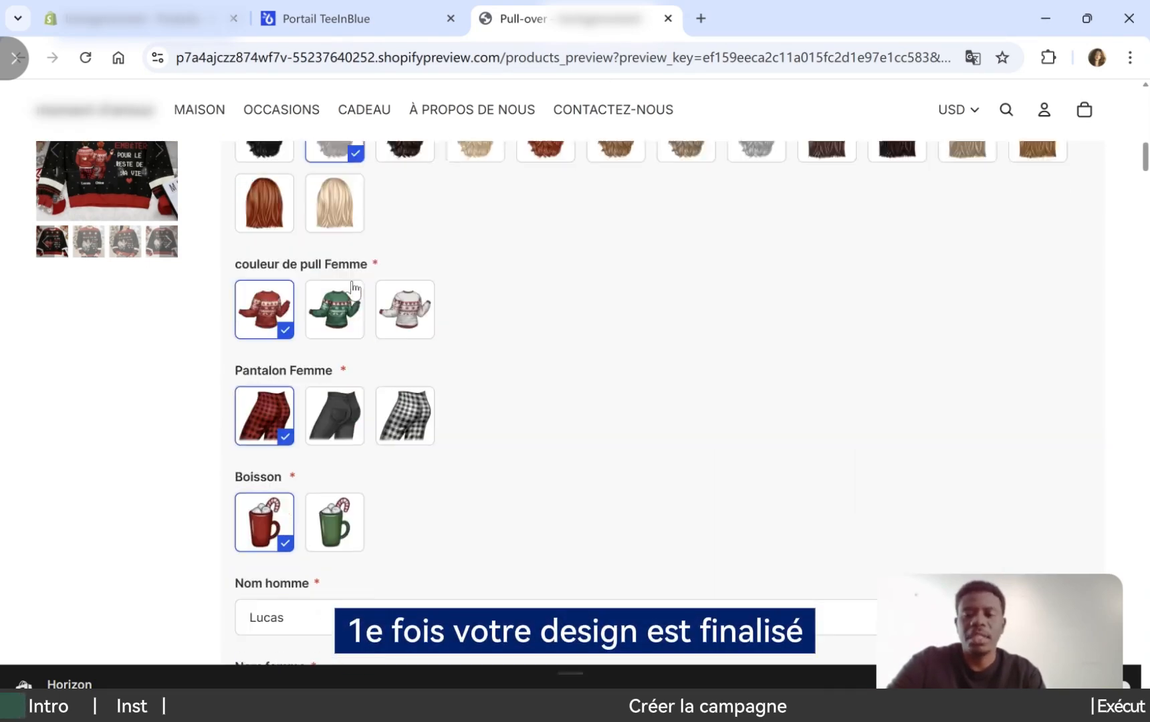
scroll(358, 227, "down", 7)
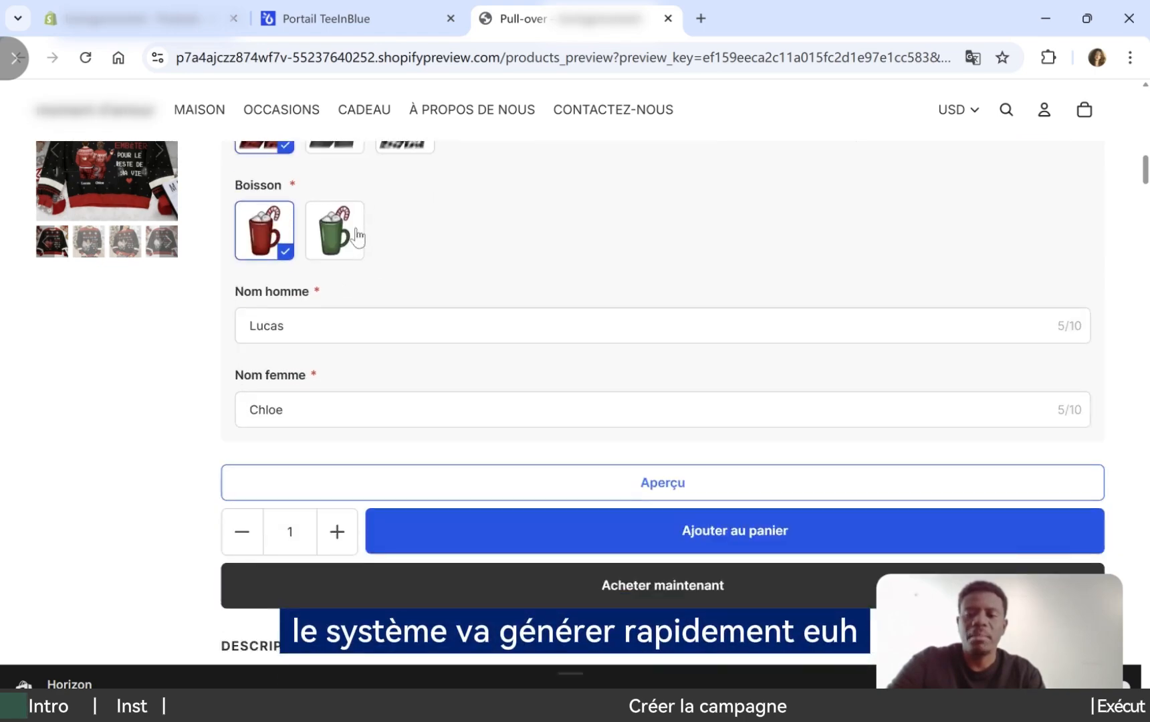
left_click(593, 286)
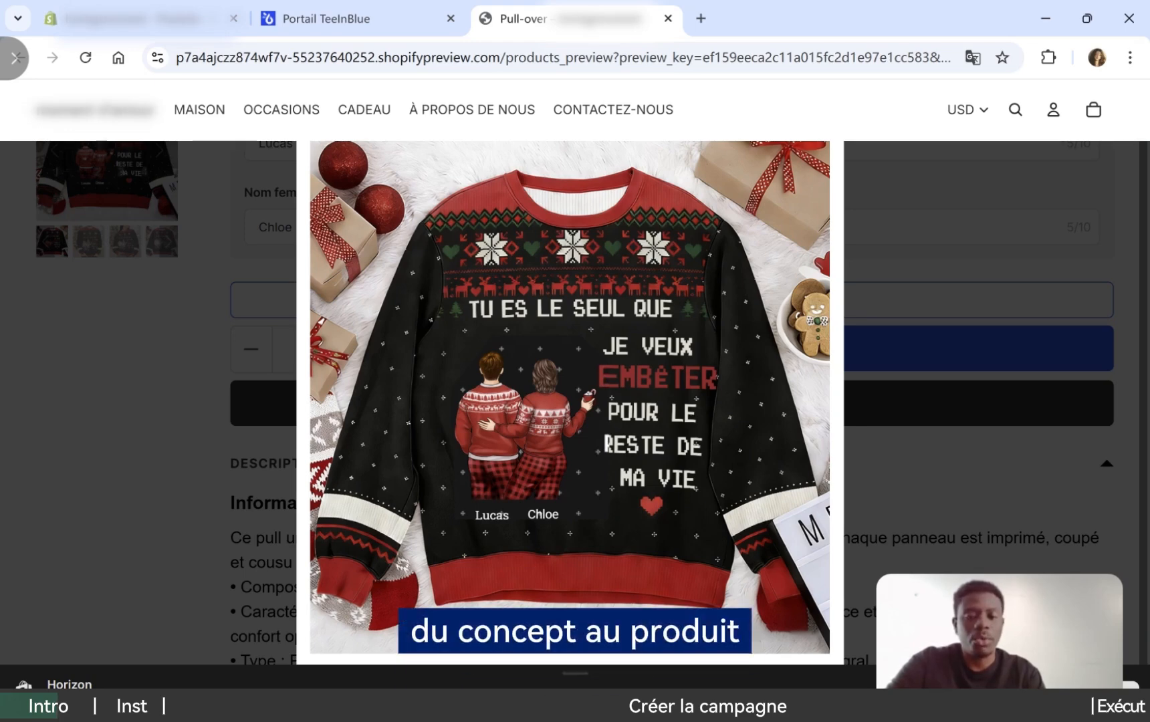
Switch to the image viewer to look at the print file Design.jpg
mouse_move(759, 706)
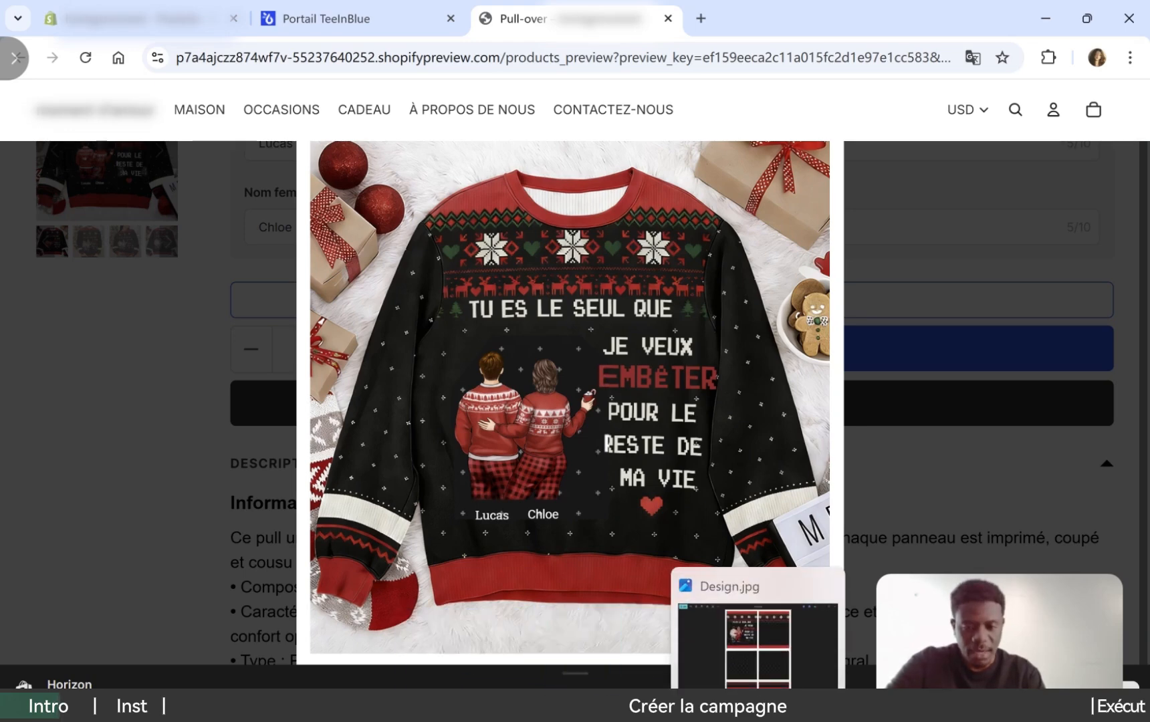
left_click(759, 707)
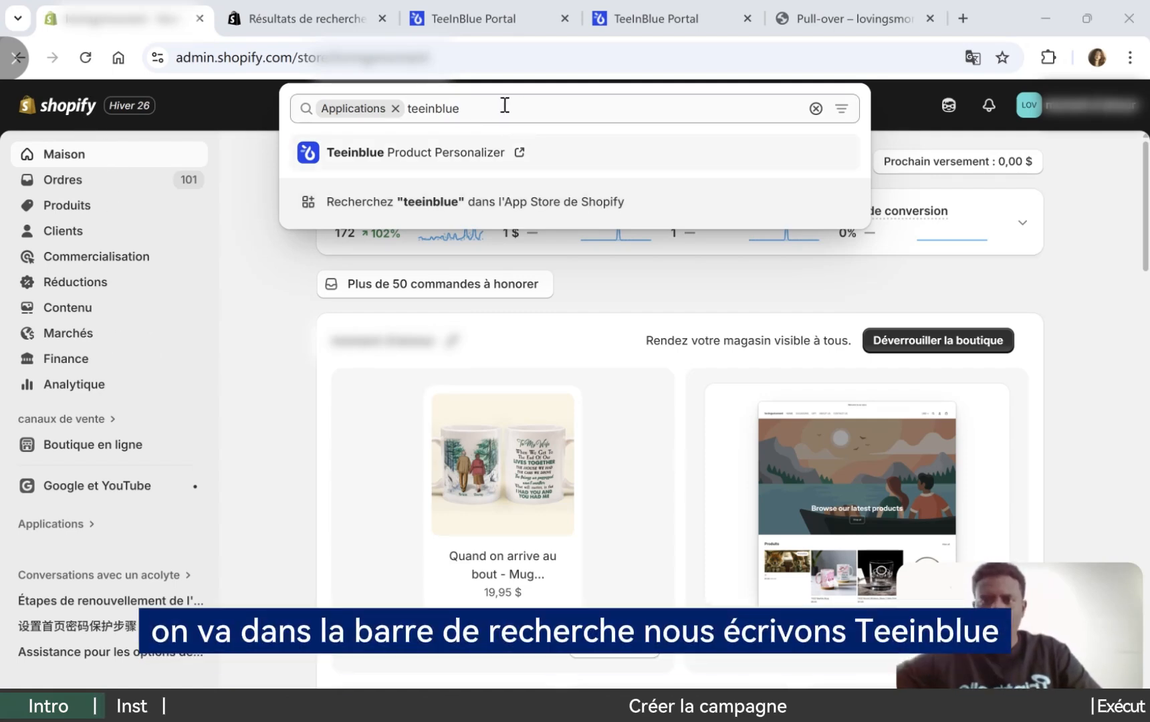
Search the Shopify App Store for teeinblue, open the Teeinblue product personalizer and go to its portal home page
left_click(522, 209)
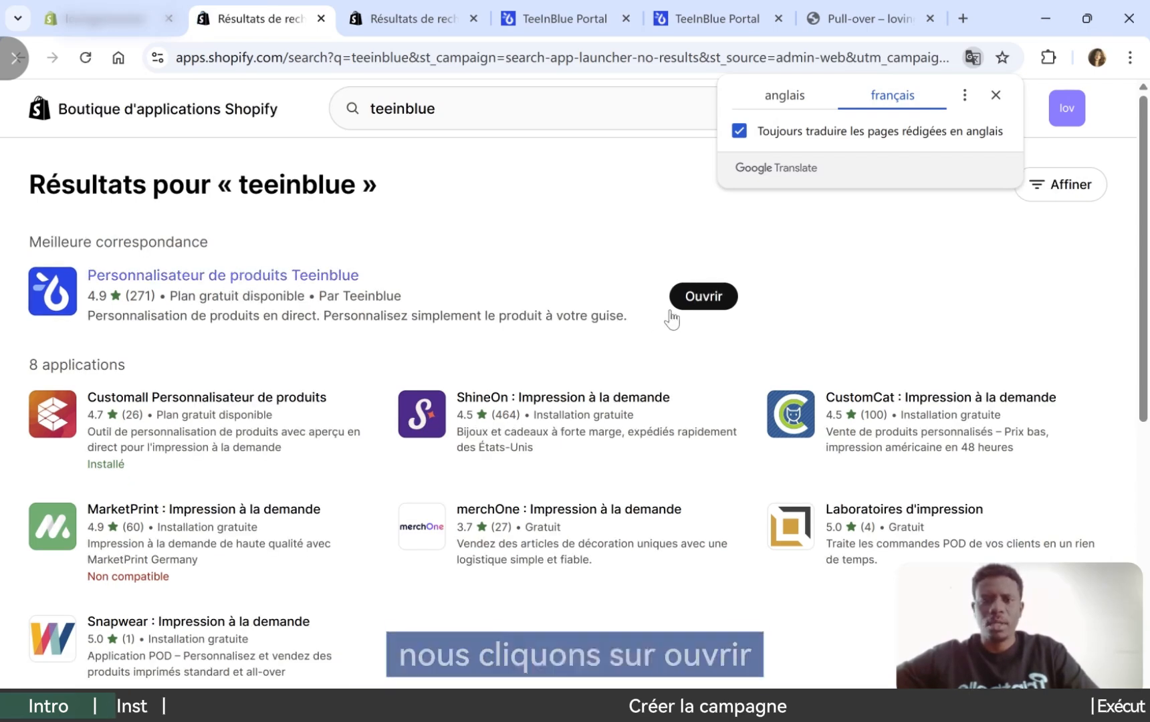
left_click(704, 298)
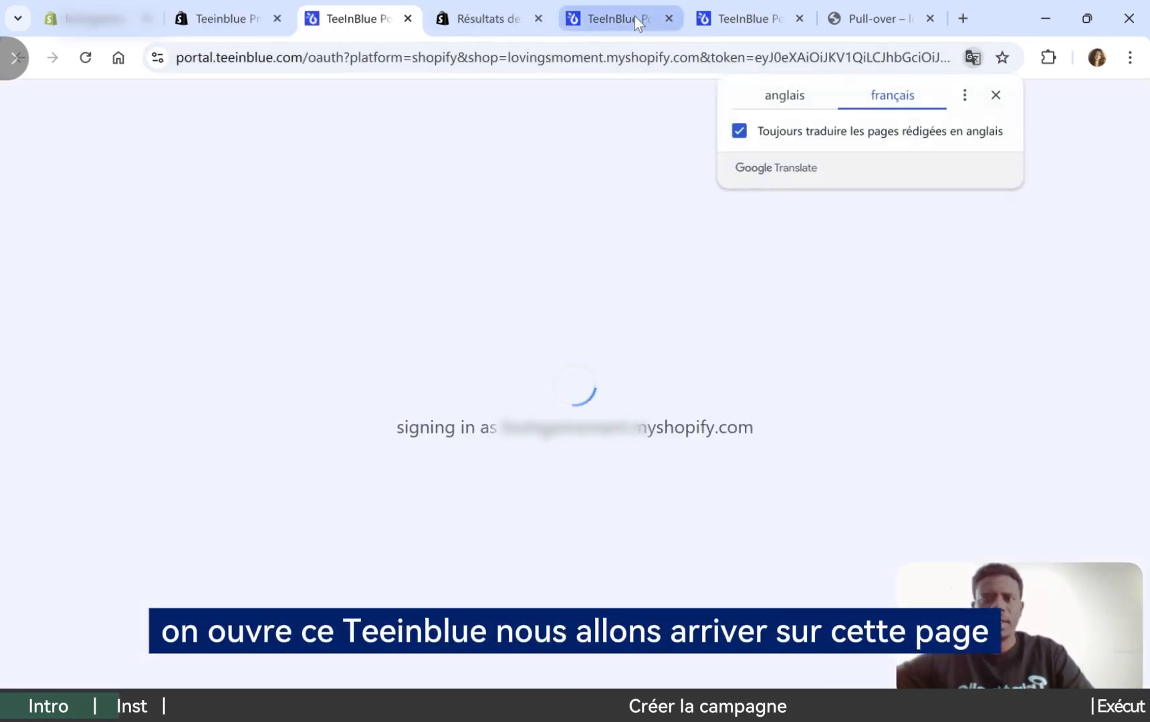
left_click(722, 19)
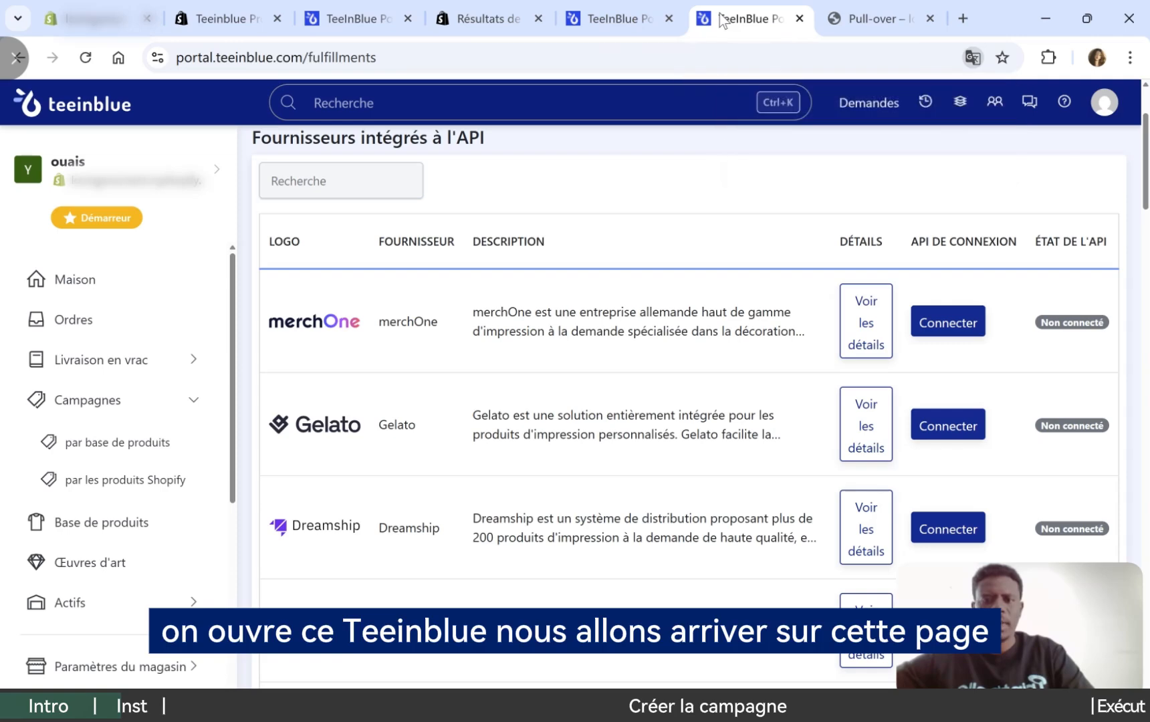
left_click(75, 294)
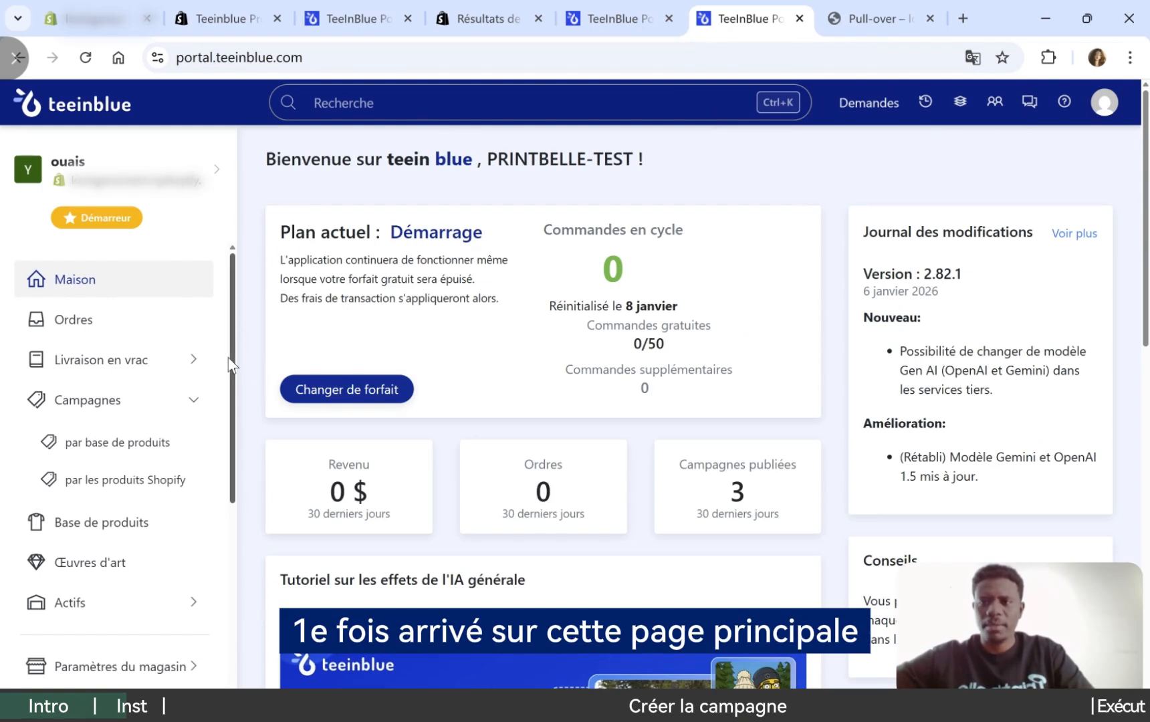
scroll(232, 385, "down", 1)
scroll(233, 385, "up", 1)
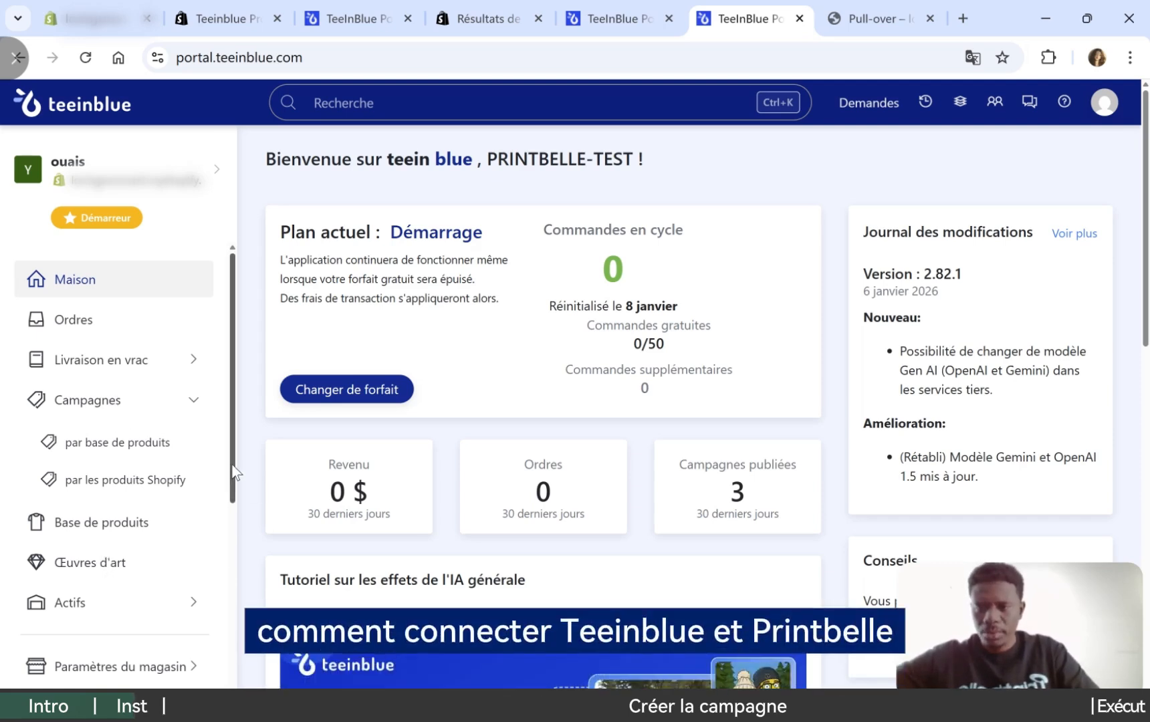
Open the fulfillment service providers page from the Extras section
scroll(226, 508, "down", 3)
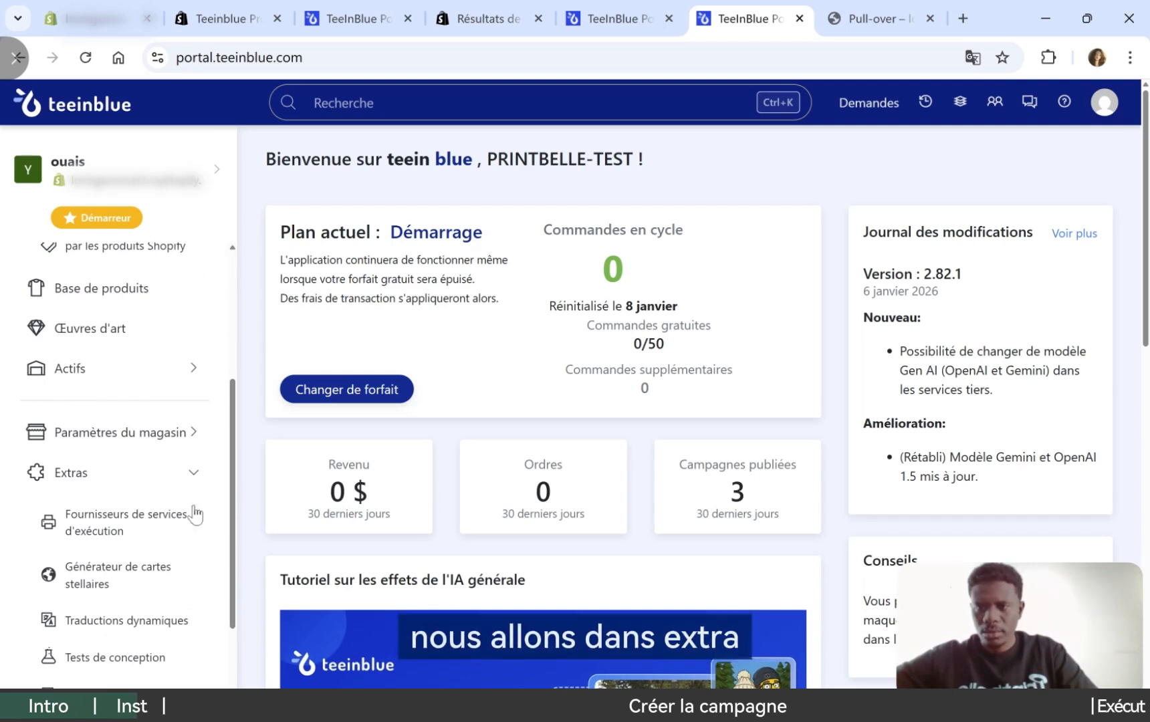
left_click(192, 473)
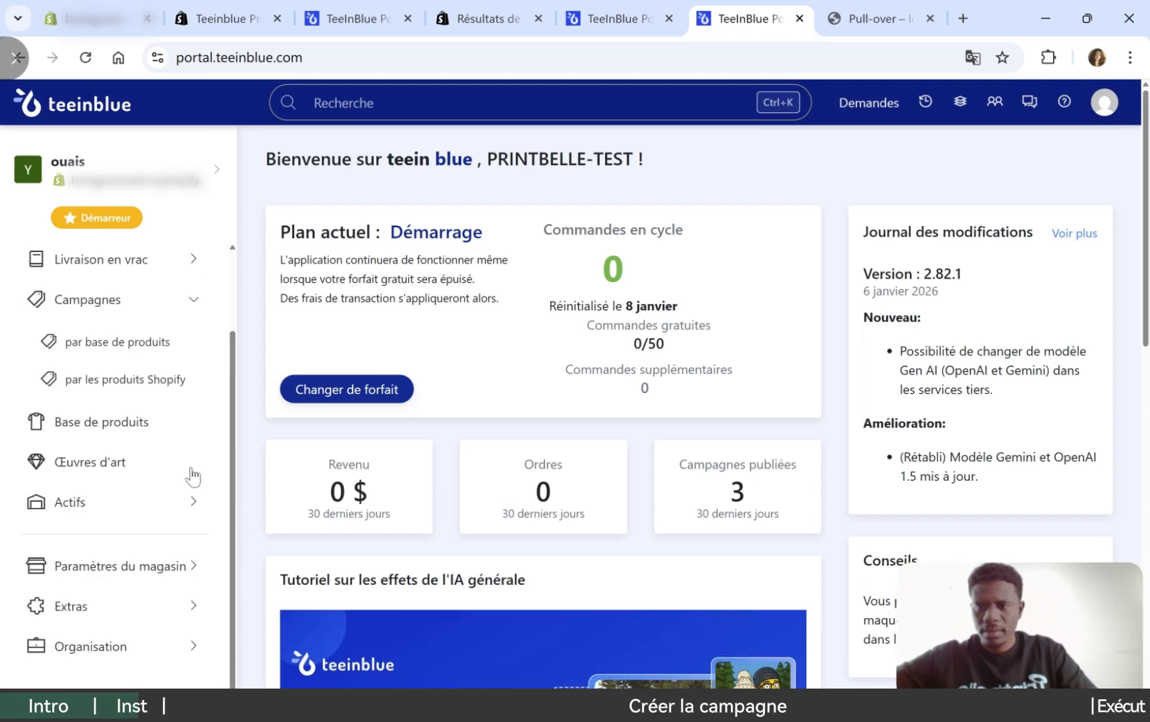
left_click(102, 616)
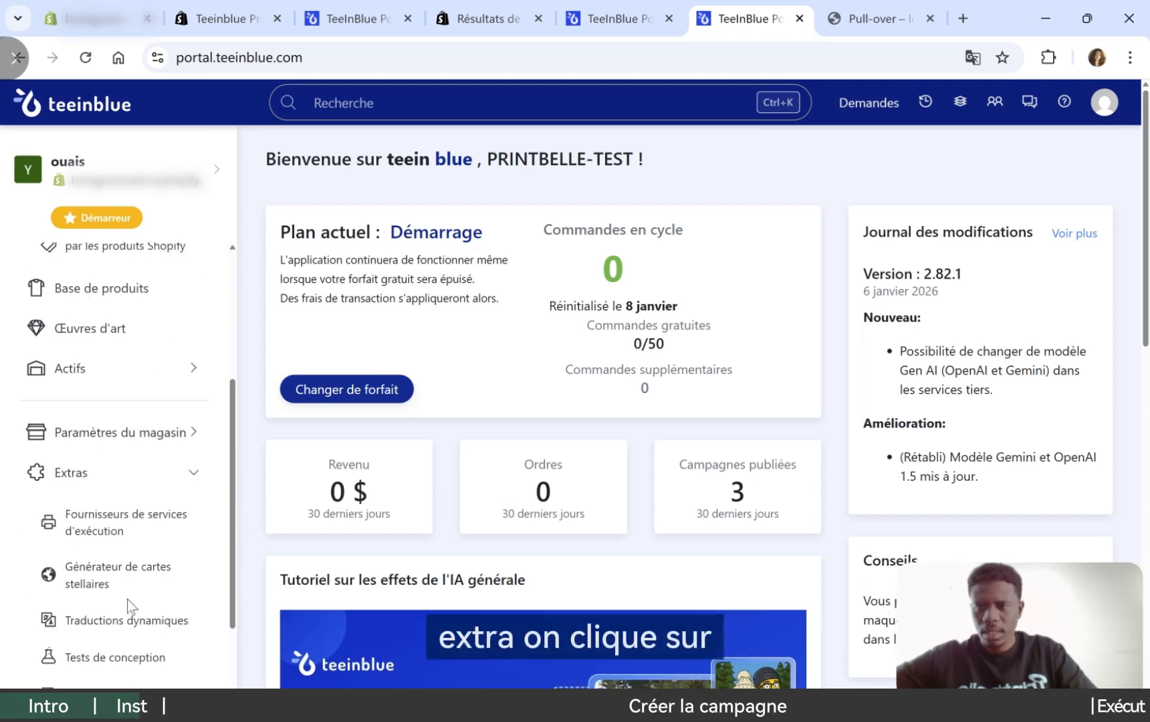
left_click(123, 525)
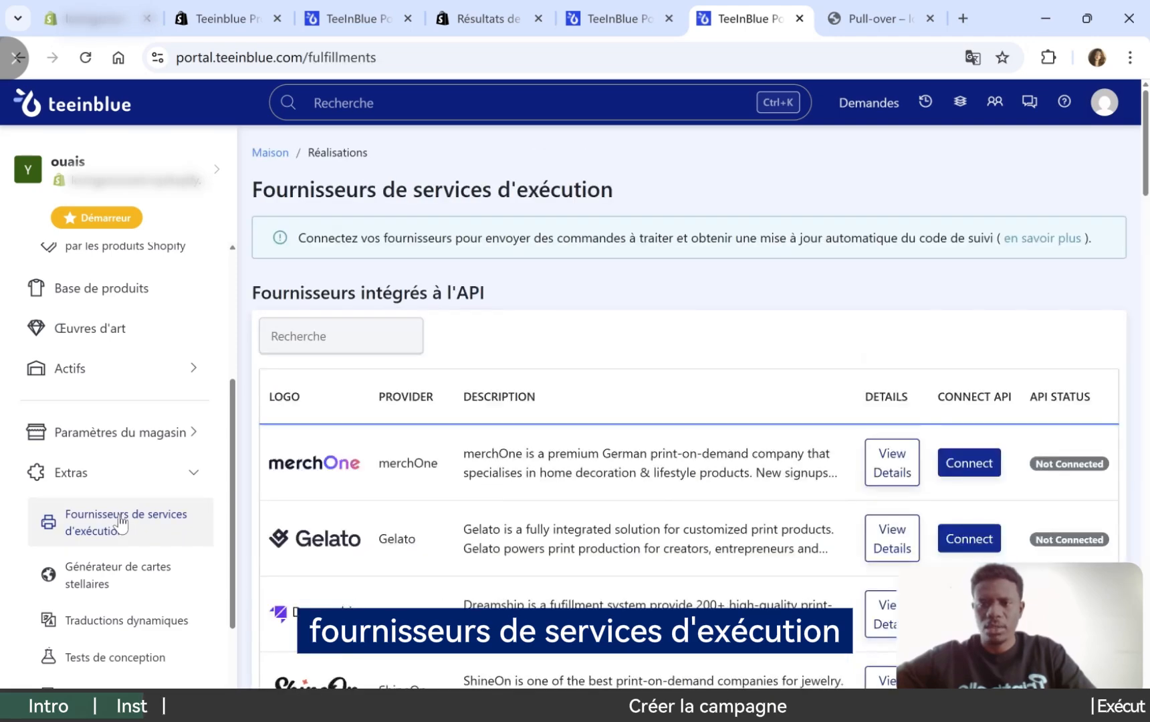
Find Printbelle among the API-integrated providers and open its API connection settings
scroll(686, 489, "down", 3)
scroll(686, 490, "down", 12)
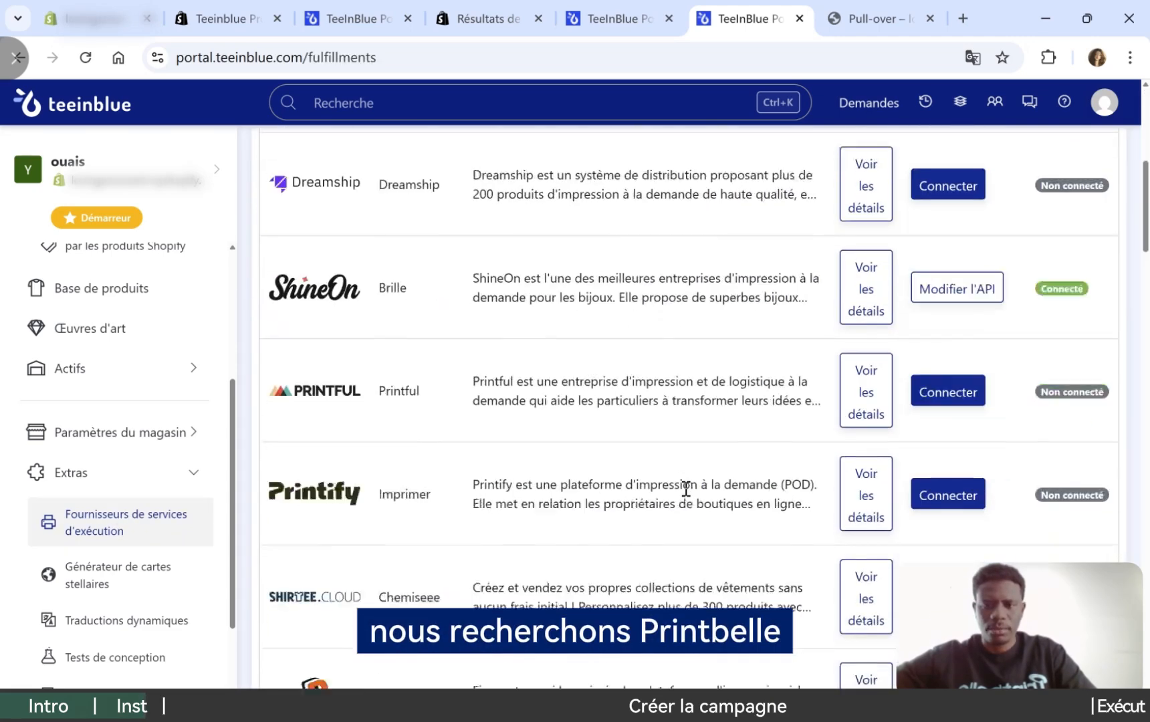
scroll(681, 499, "down", 3)
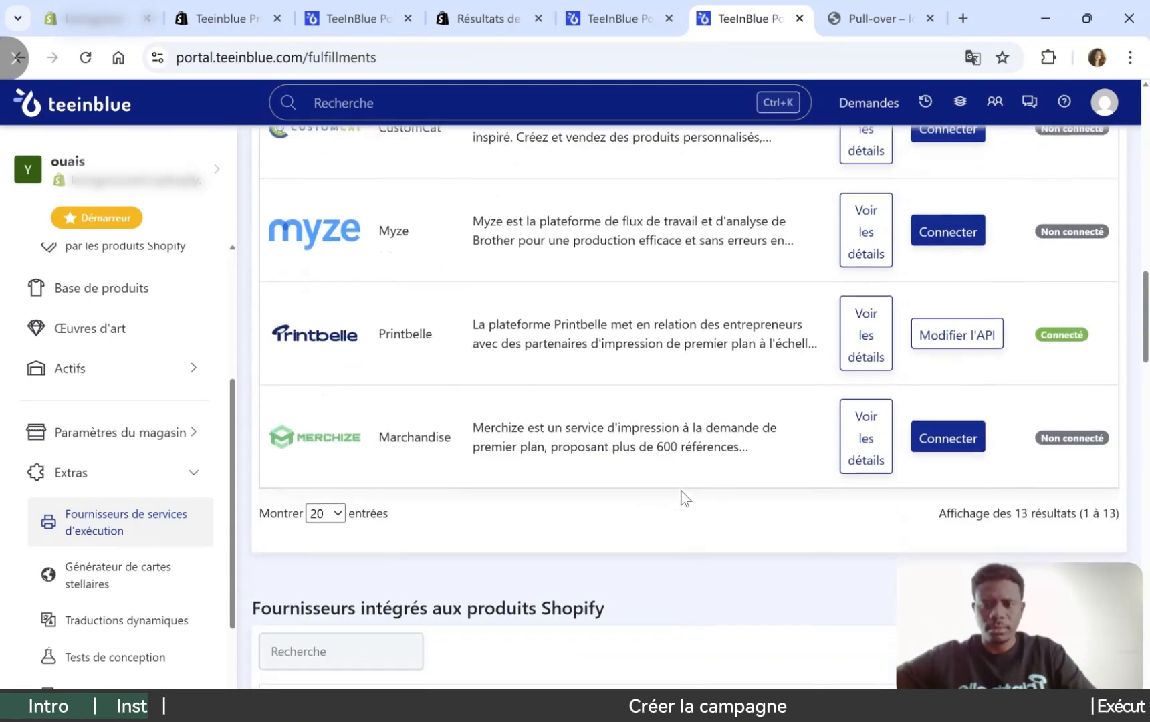
left_click(951, 337)
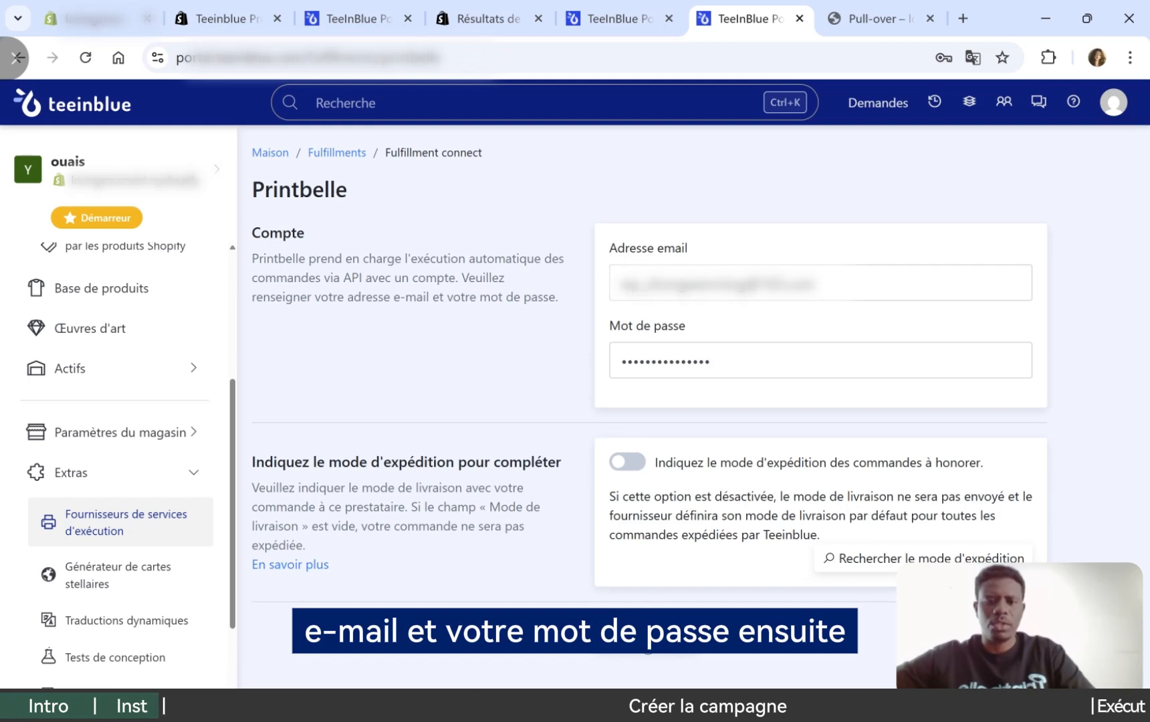
left_click(657, 634)
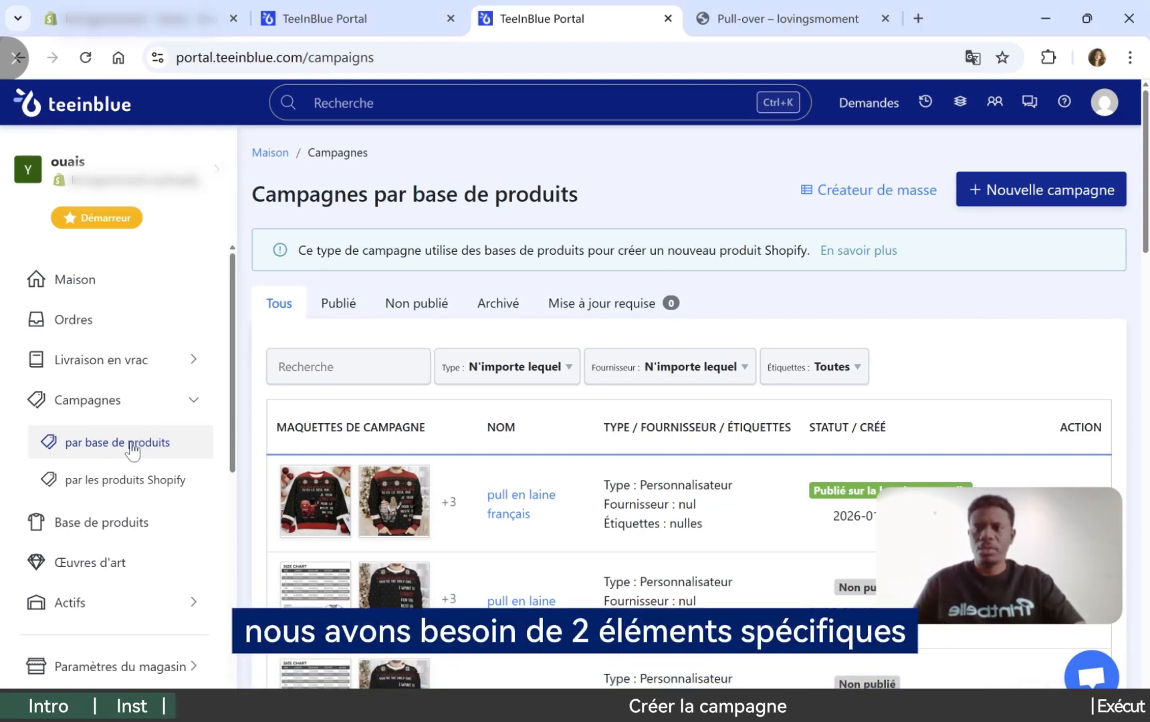
Open the "pull en laine français" campaign to examine its product and artwork
left_click(523, 496)
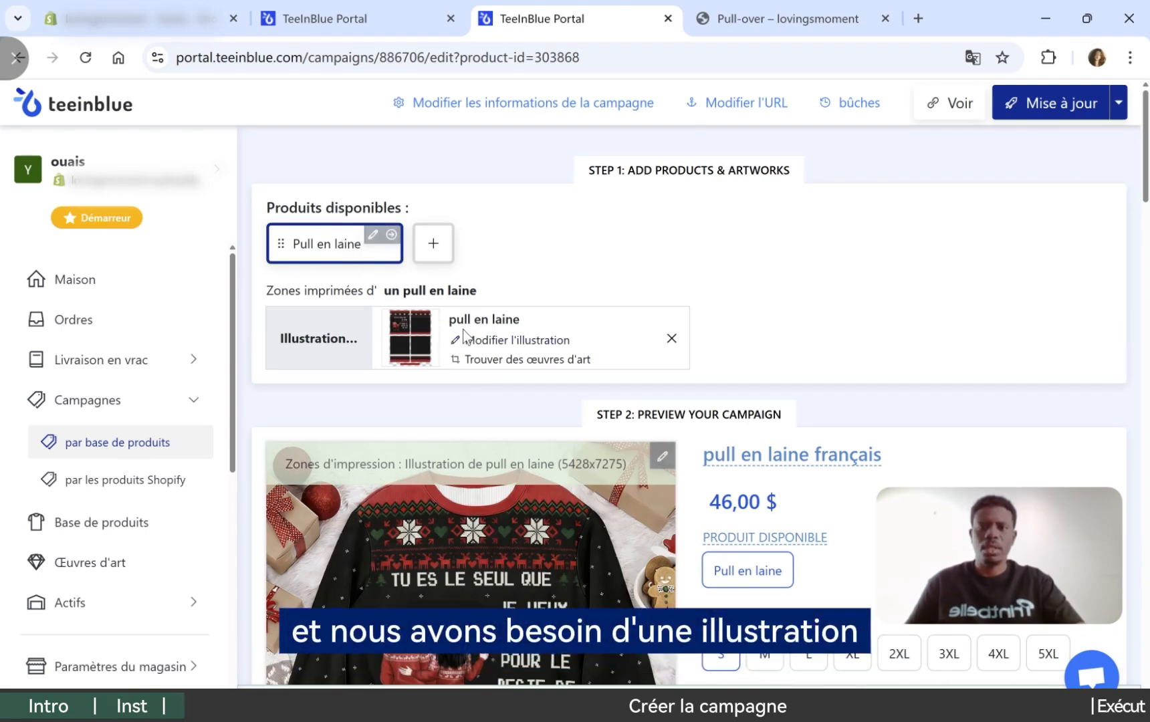
In the product bases, start a product import and display Printbelle's catalogue
left_click(115, 531)
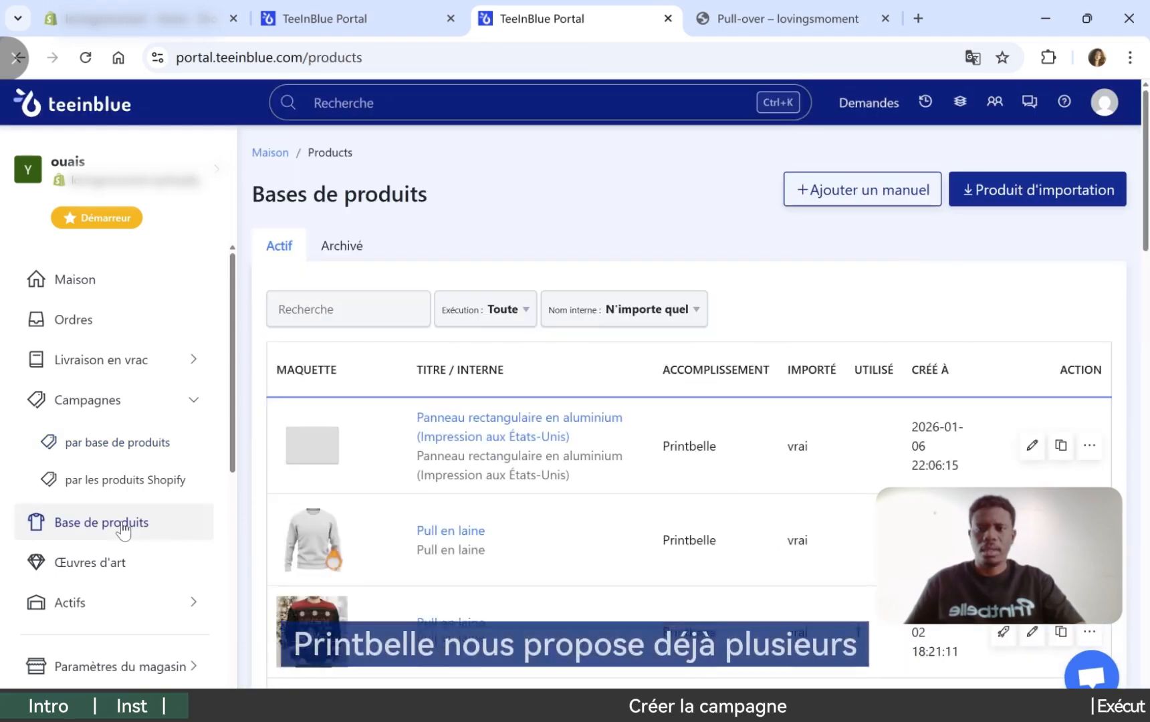
left_click(1051, 200)
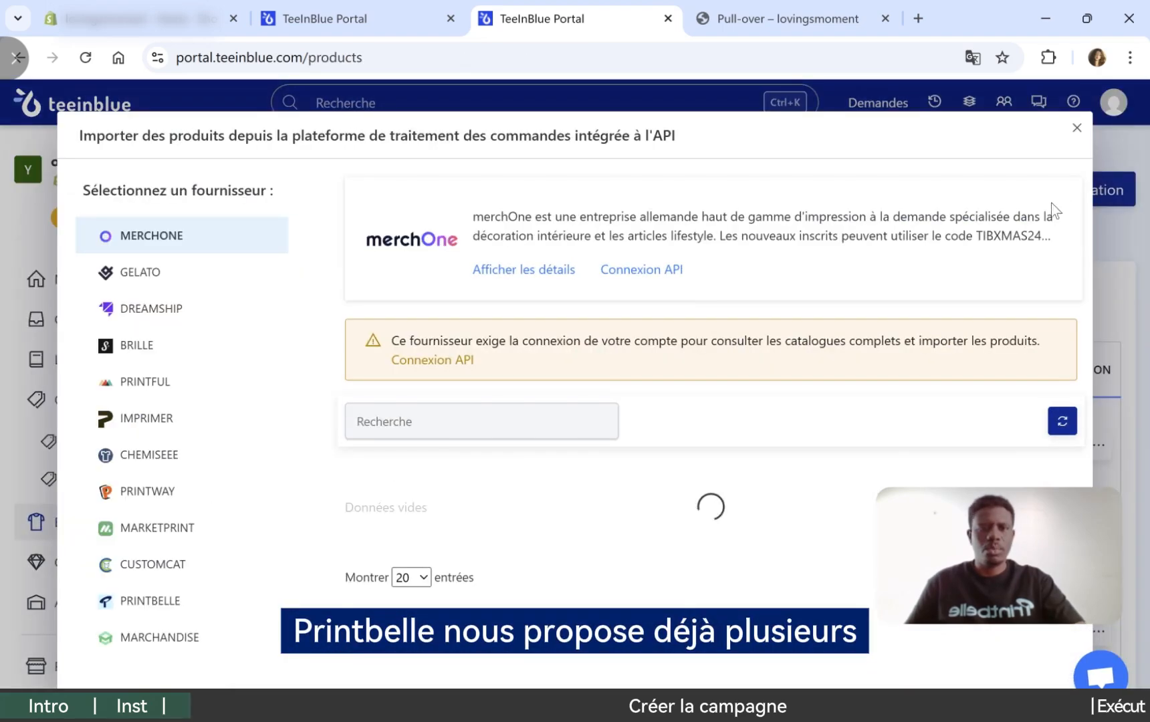
left_click(186, 601)
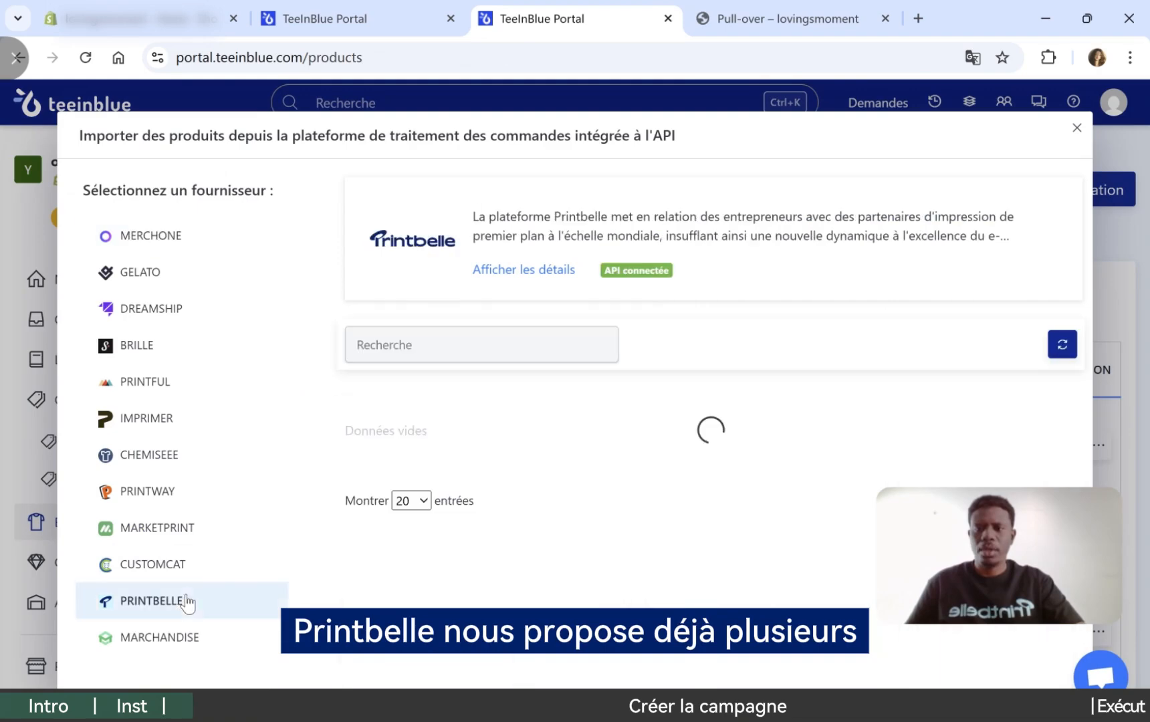
scroll(689, 432, "down", 2)
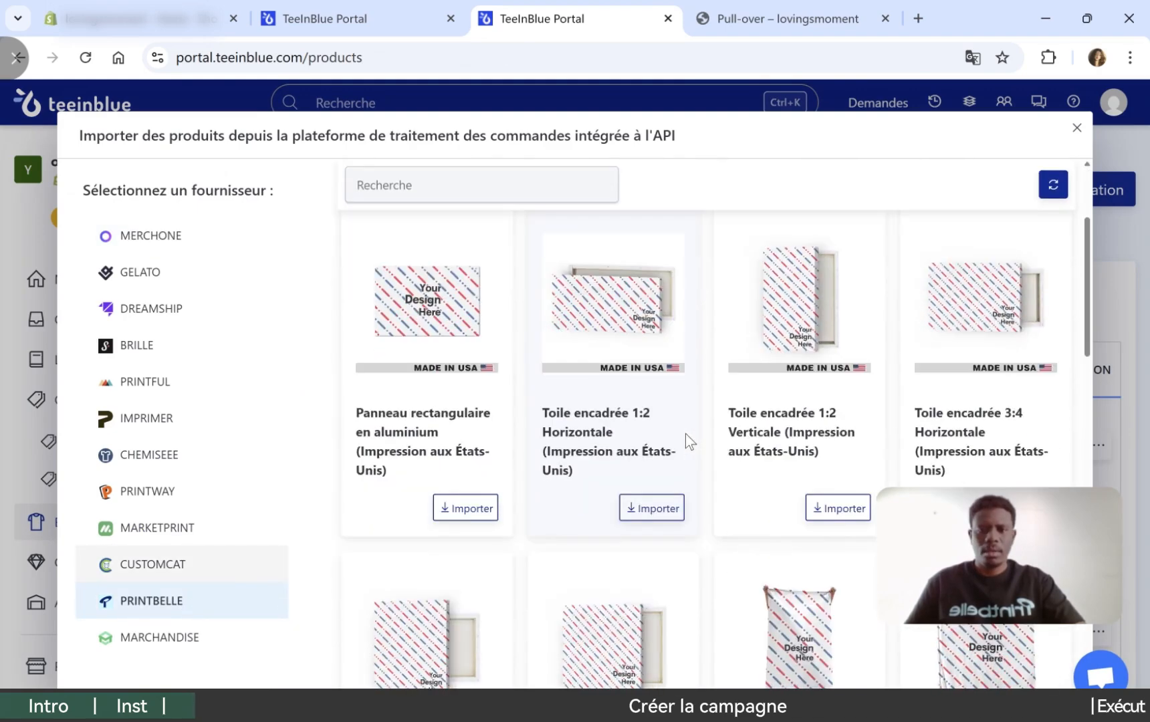
Search the Printbelle catalogue for "wool" and import the wool sweater "Pull en laine"
scroll(686, 434, "up", 1)
left_click(481, 252)
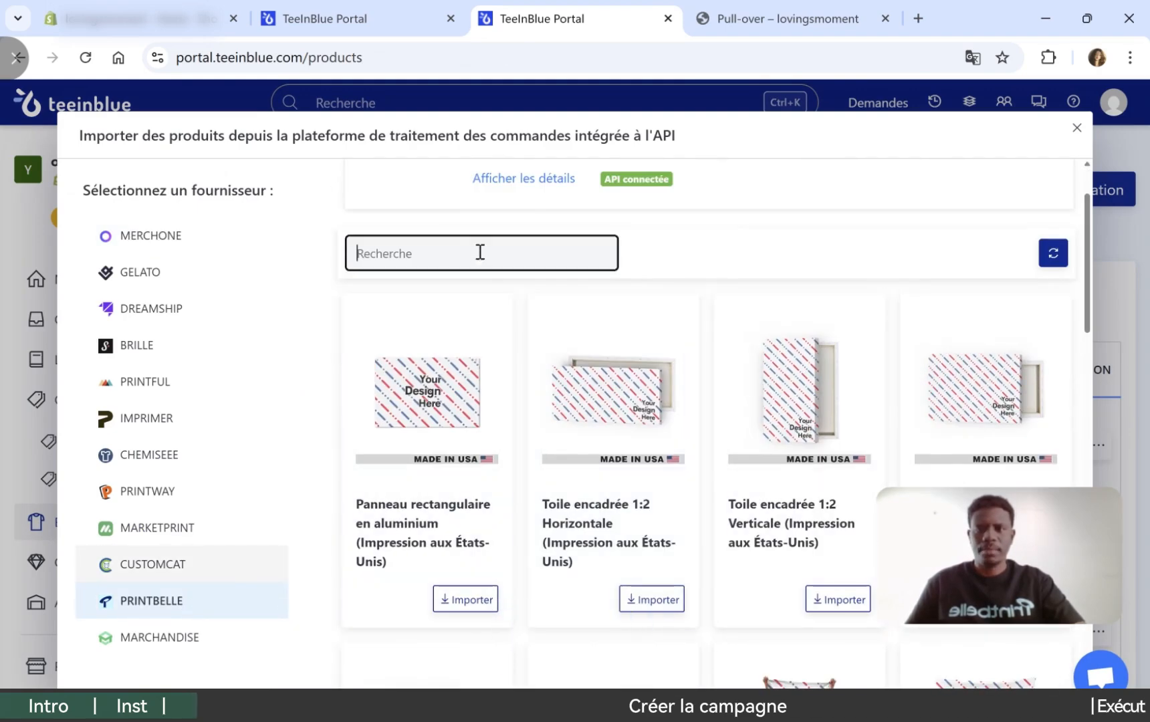
type("wool")
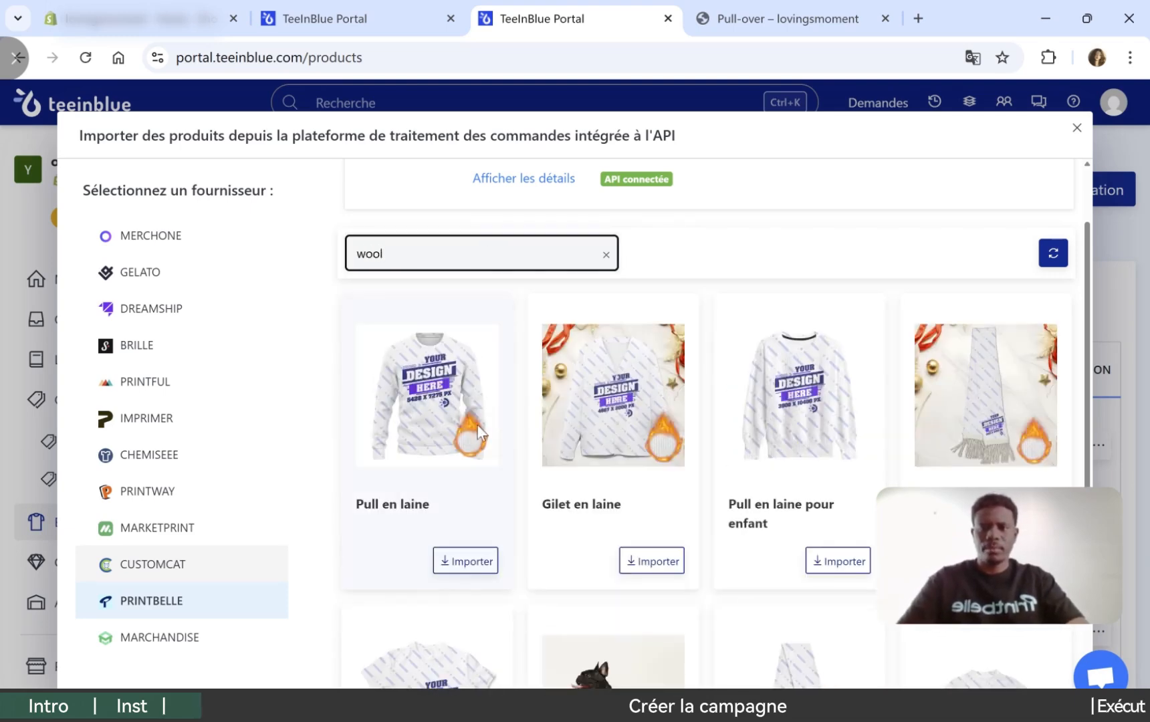
left_click(469, 565)
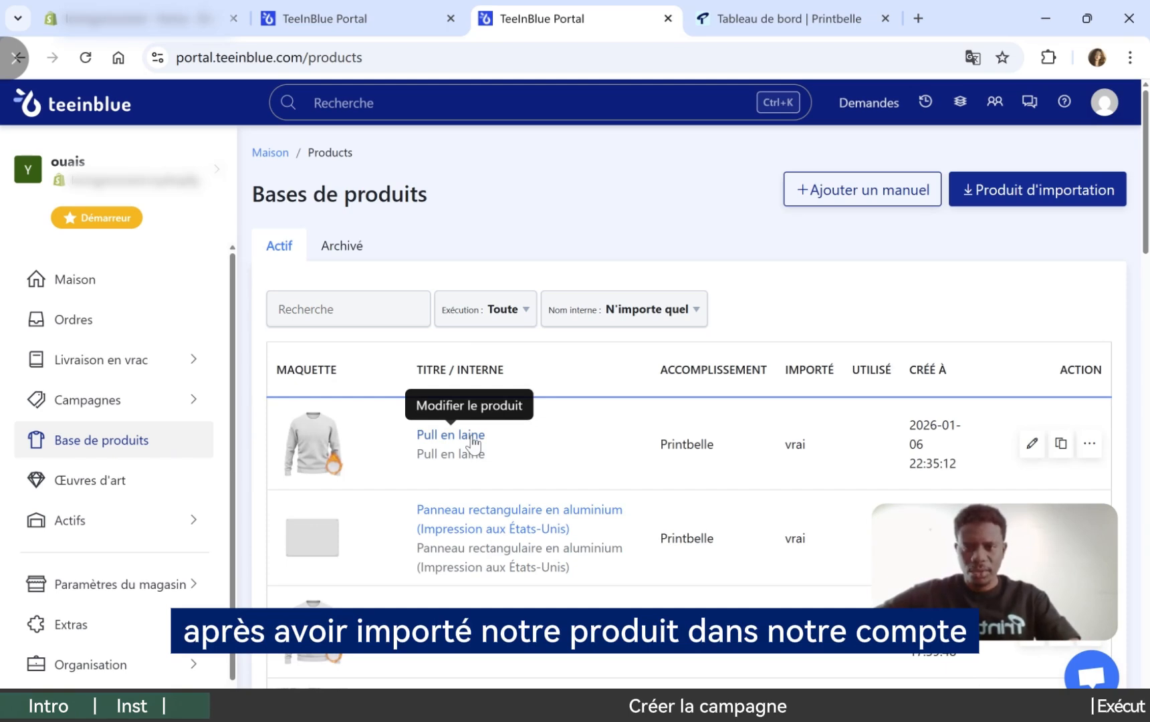
Open the newly imported wool sweater base for editing, check its mockup and select the text of its product title
left_click(471, 436)
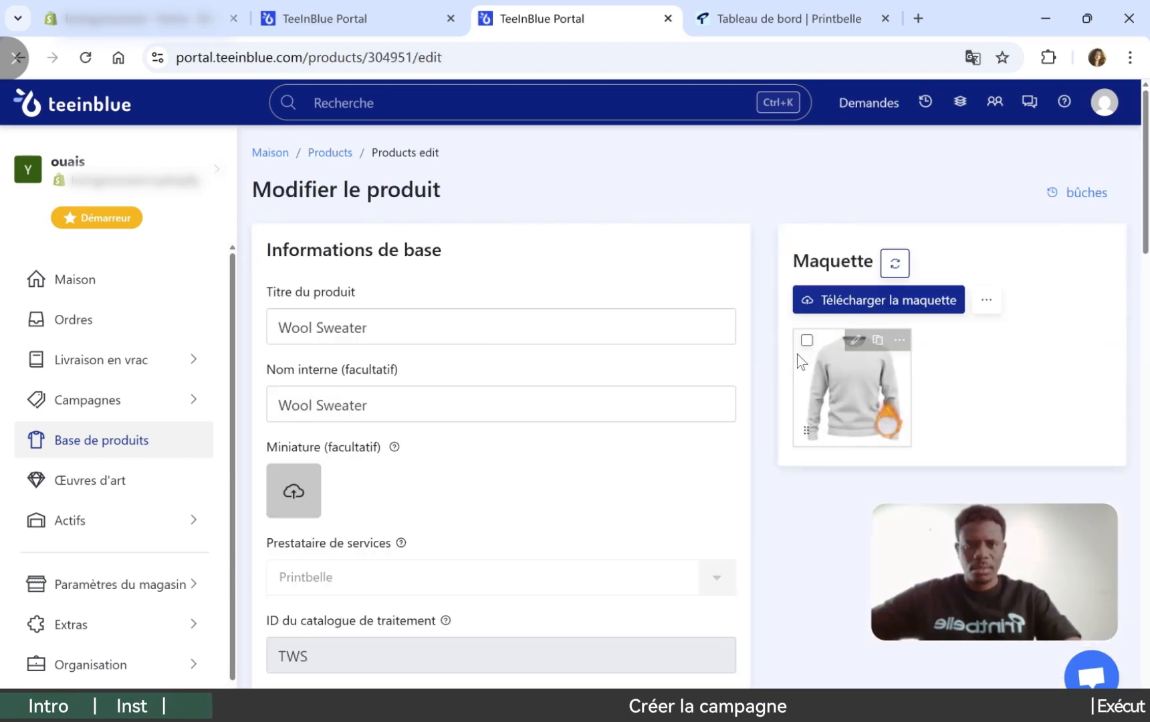
mouse_move(847, 351)
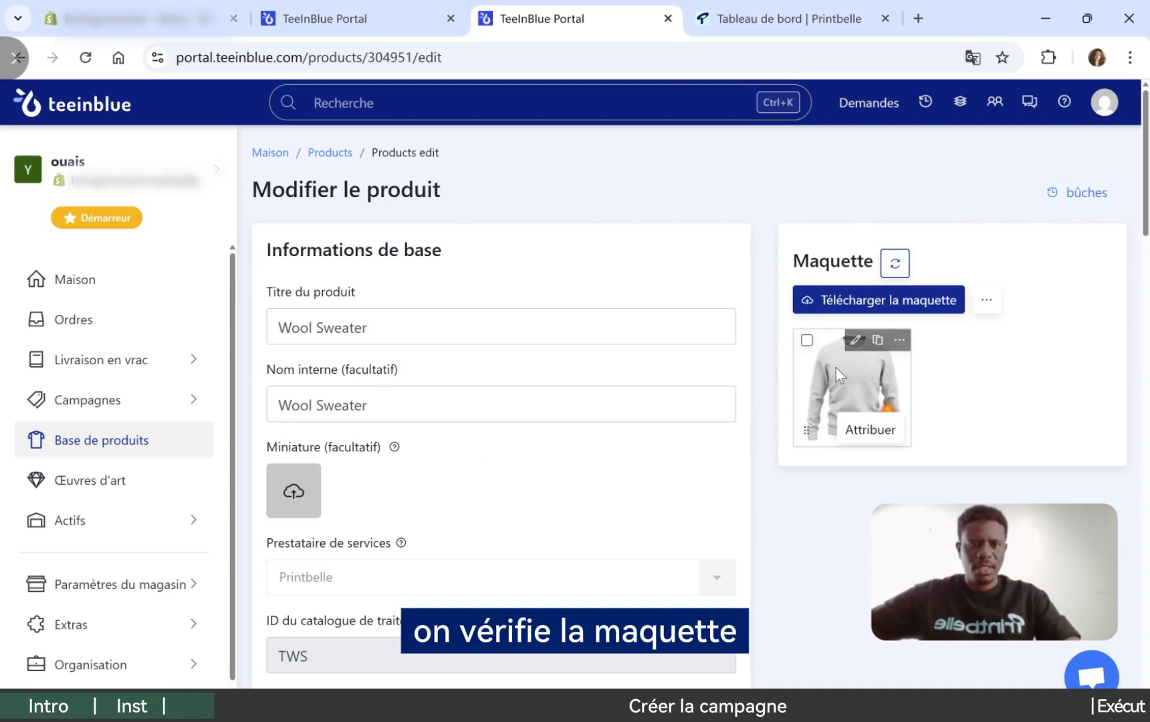
left_click_drag(370, 328, 289, 330)
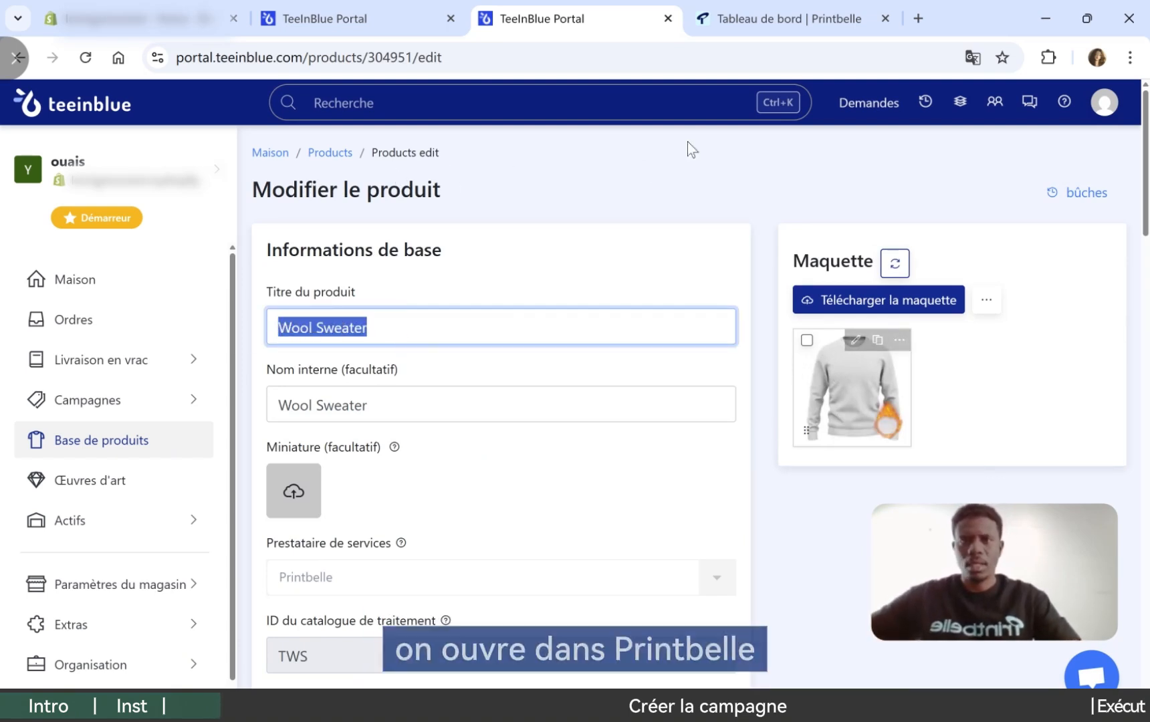
Switch to Printbelle, search the product designer for "wool sweater" and add the adult wool sweater "Pull en laine" to the workspace
left_click(773, 20)
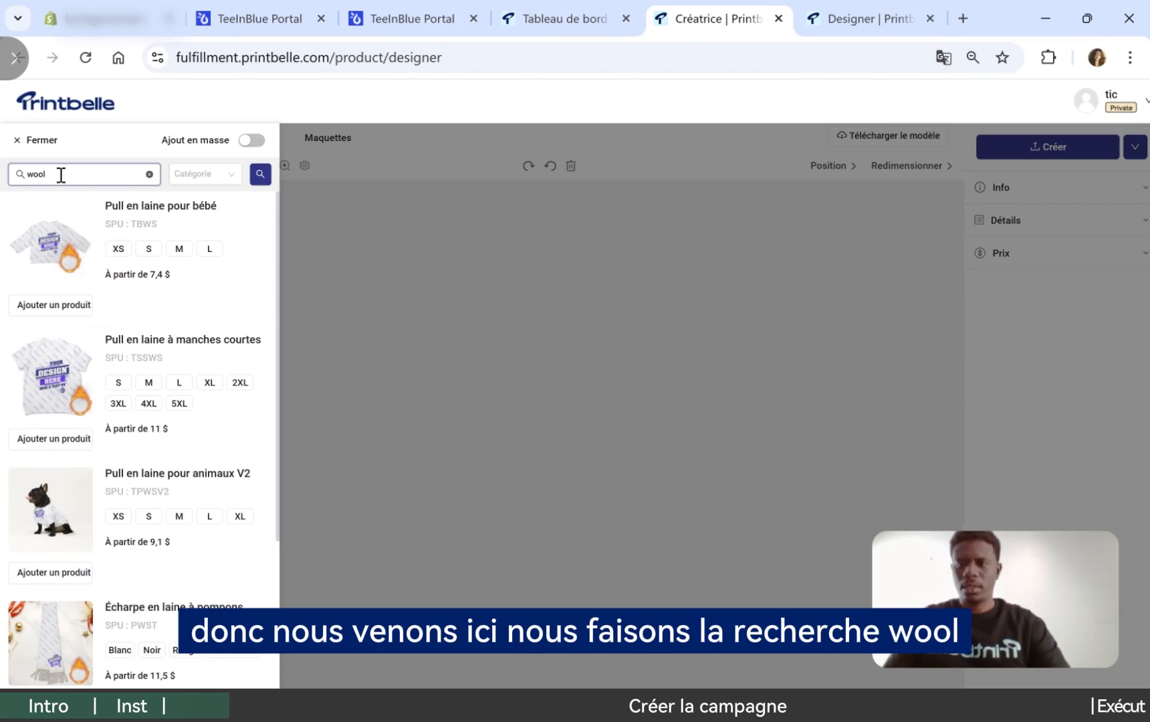
type("we")
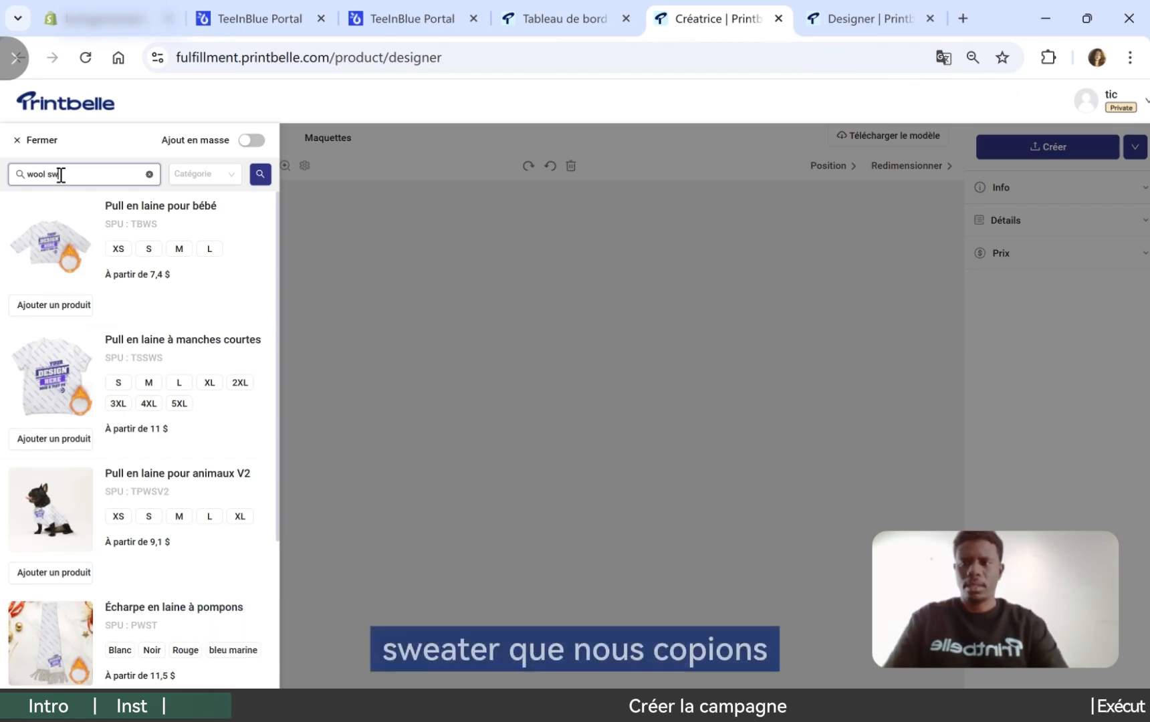
type("ater")
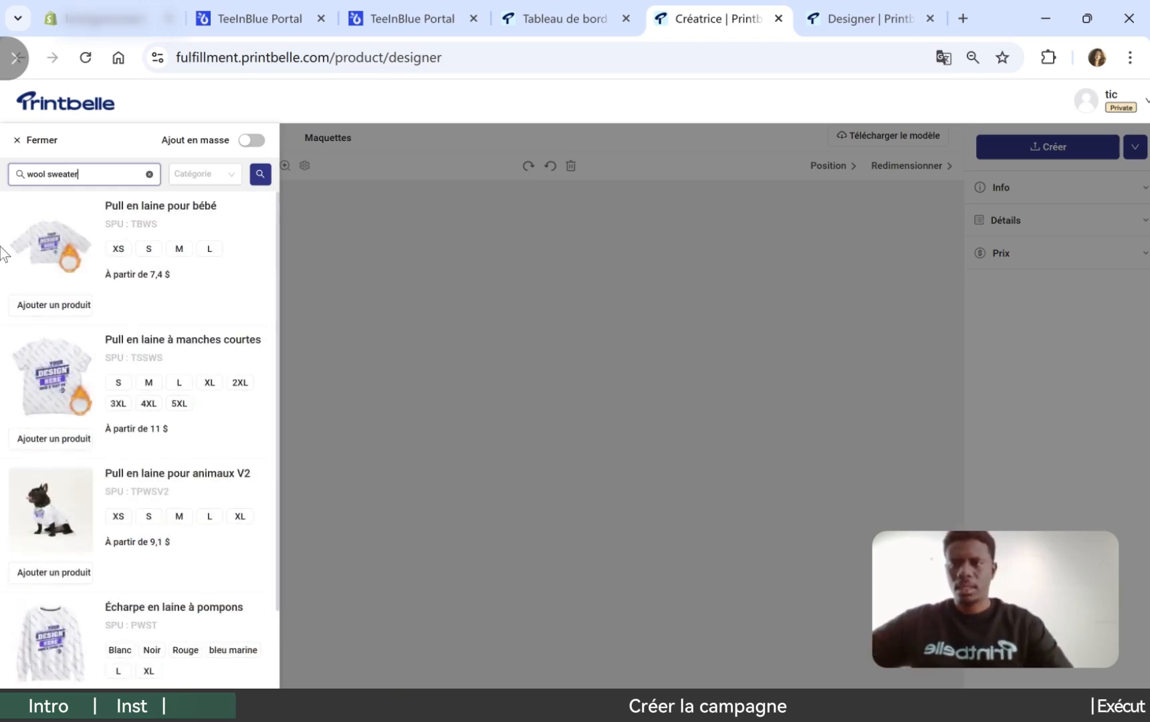
scroll(82, 395, "down", 2)
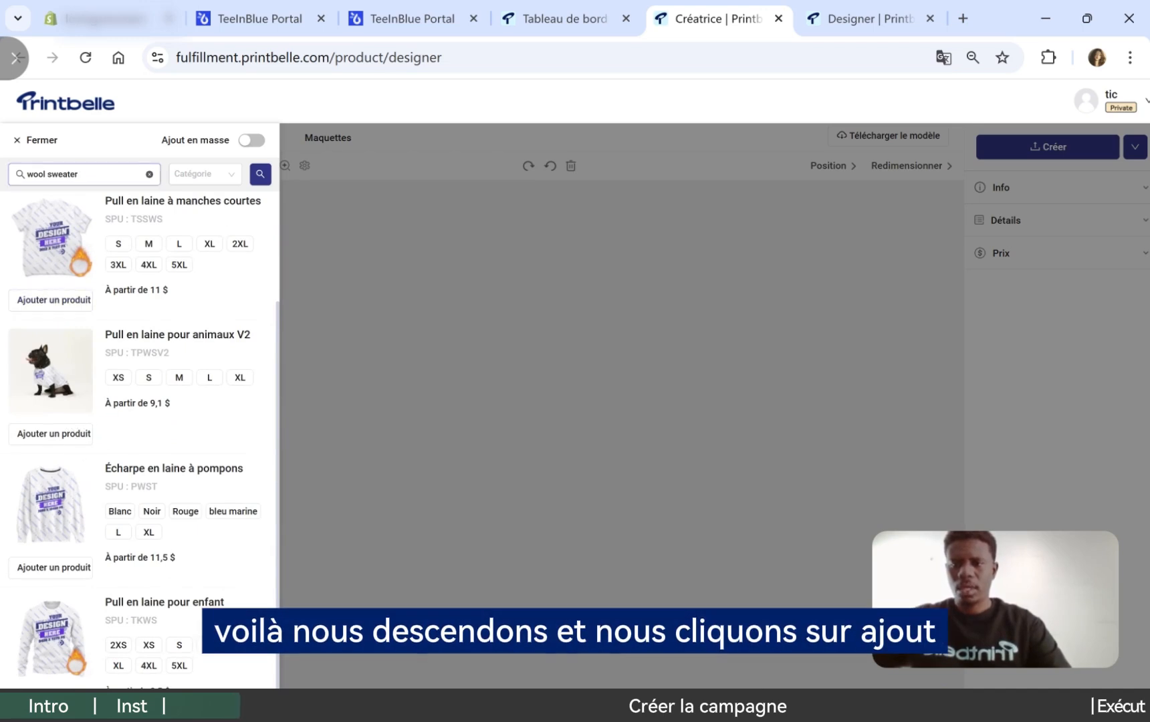
left_click(53, 700)
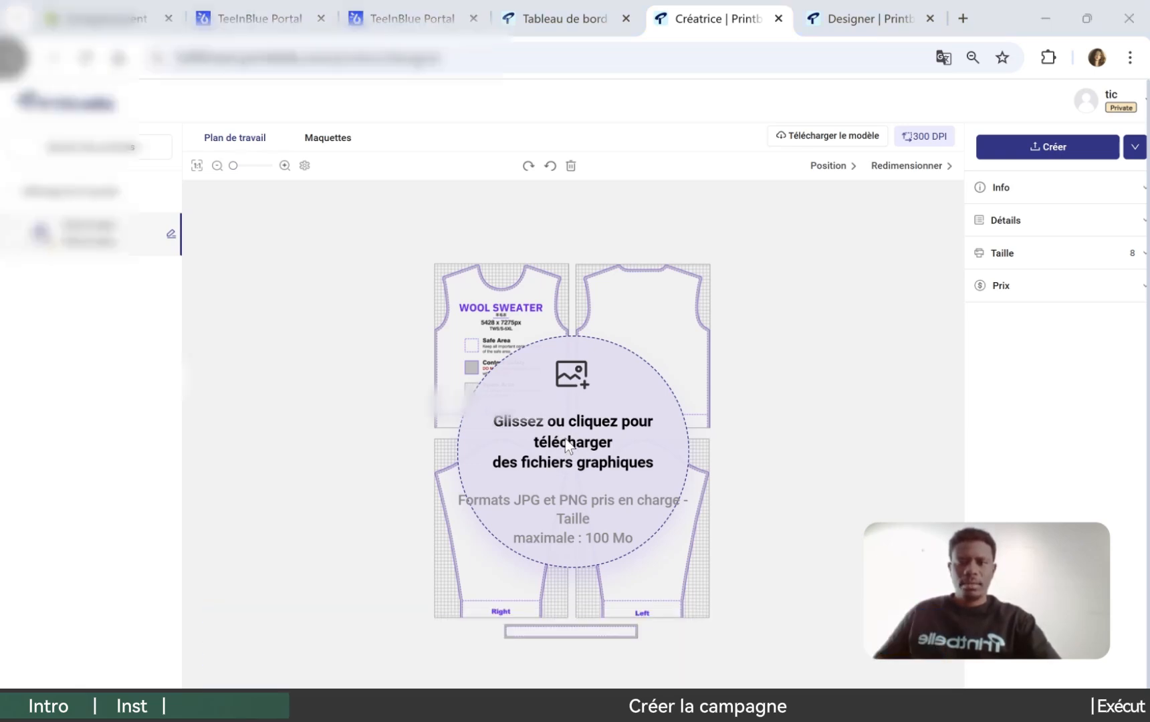
Upload the Christmas knit artwork onto the wool sweater, check its mockups and create the product
left_click(568, 444)
left_click(416, 413)
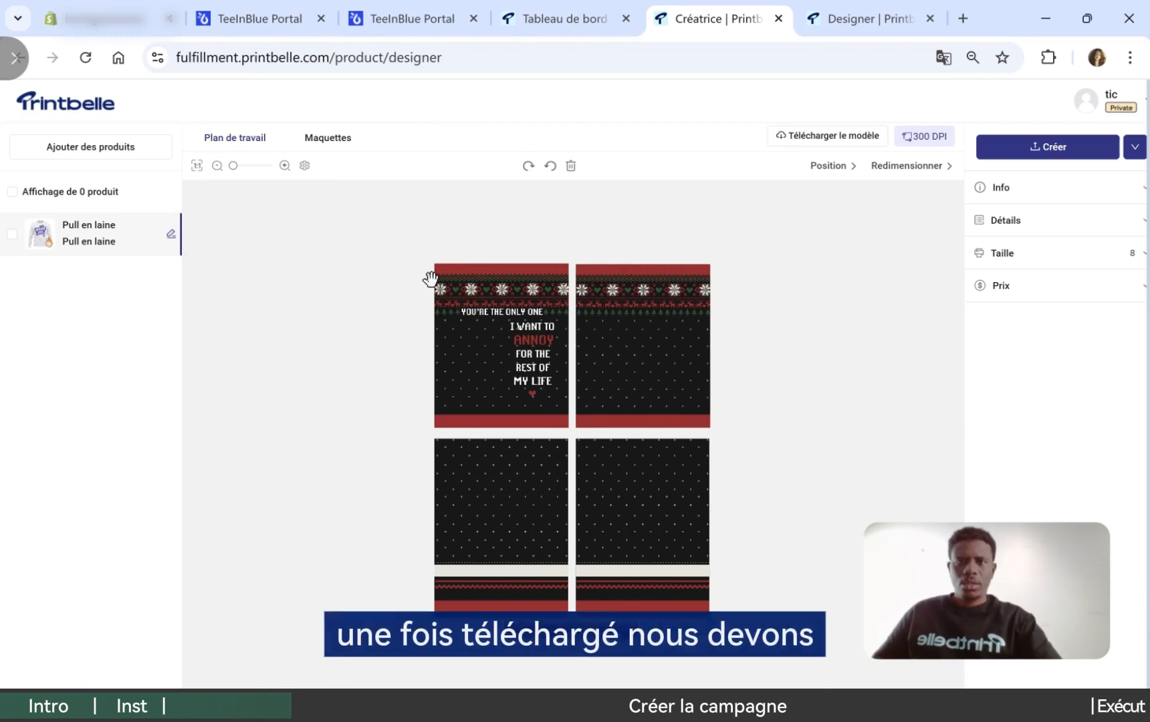
left_click(328, 138)
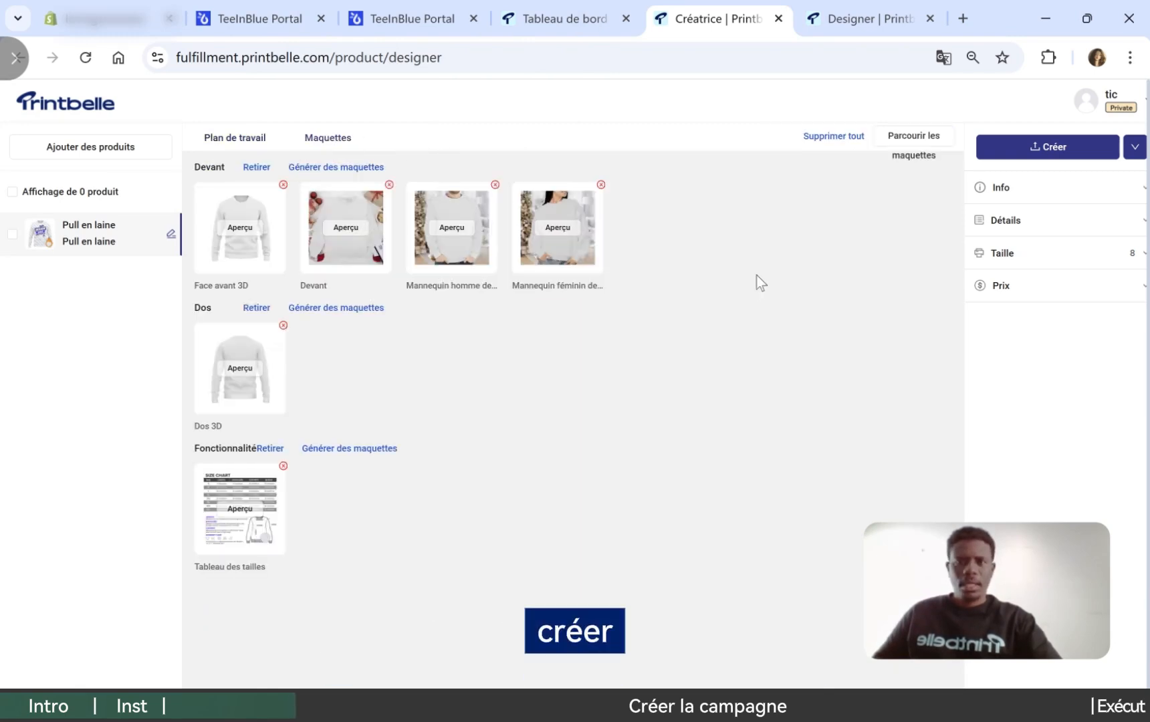
left_click(1040, 159)
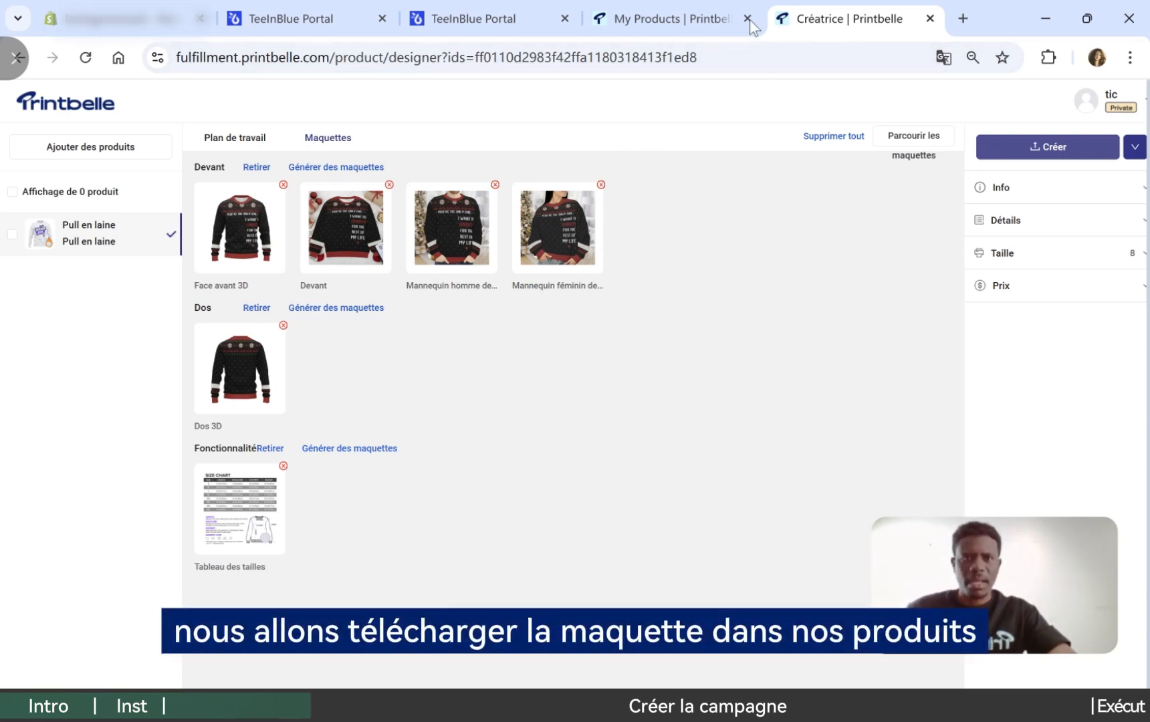
Open the newly created "Pull en laine" from Printbelle's product list, download its images as "Wool Sweater.zip" and check the saved file
left_click(665, 18)
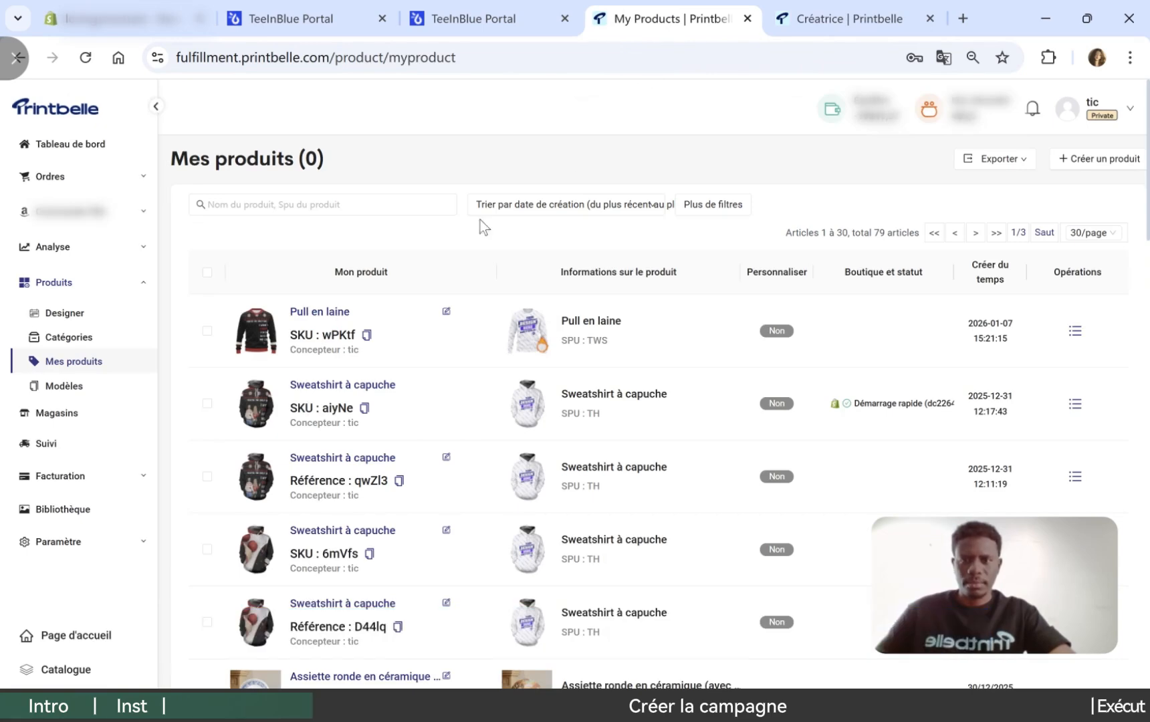
left_click(329, 316)
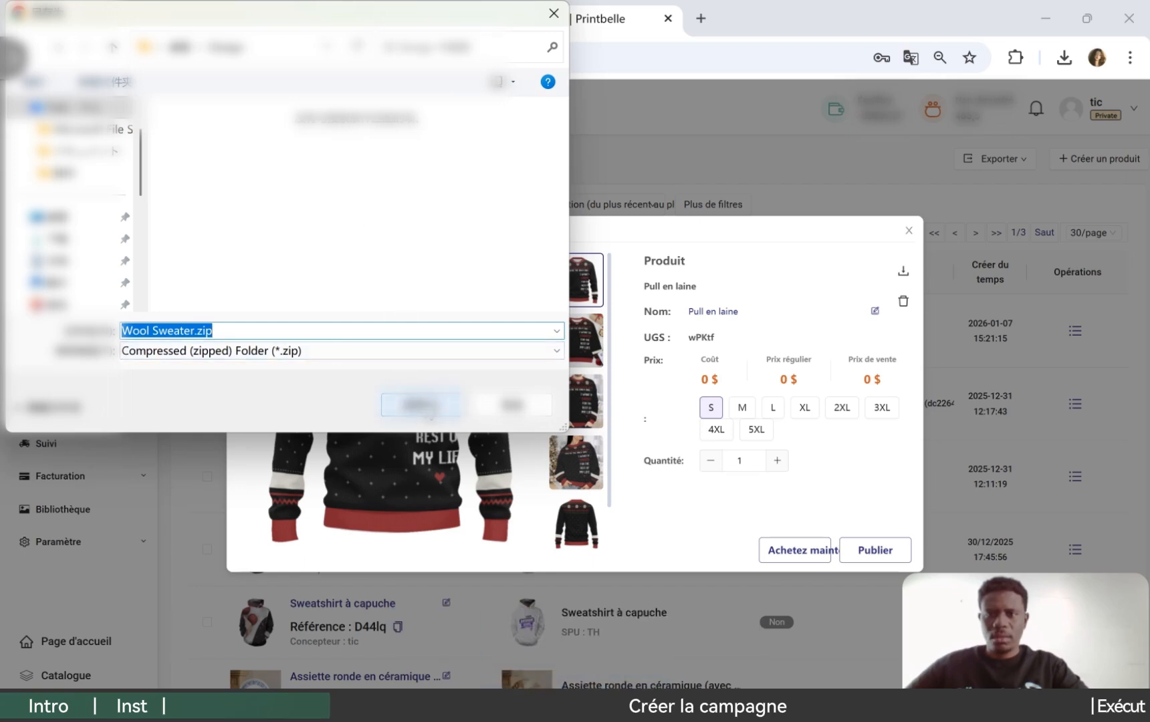
left_click(430, 415)
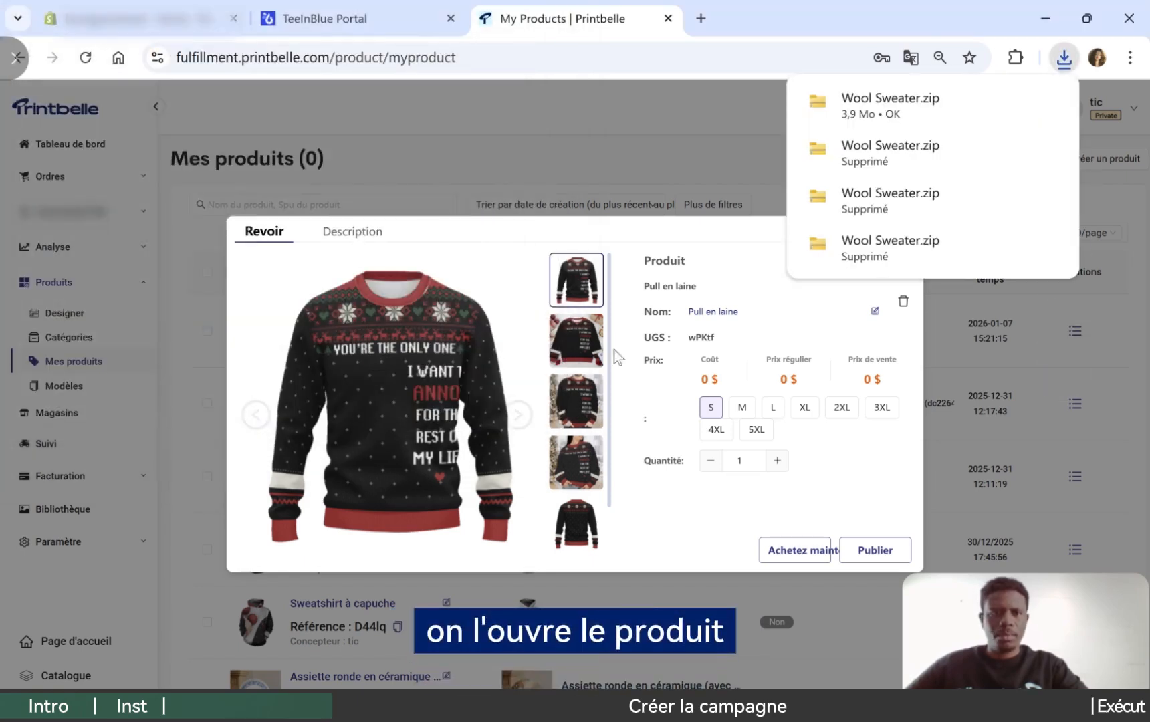
mouse_move(953, 118)
left_click(1012, 101)
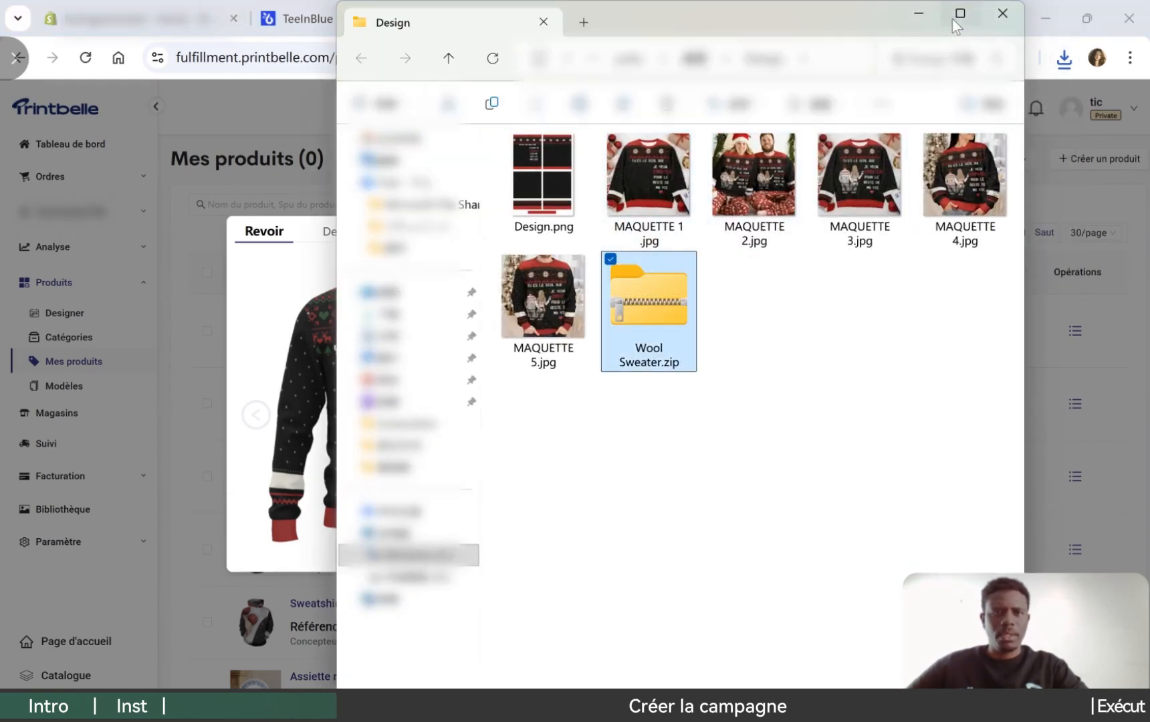
left_click(923, 15)
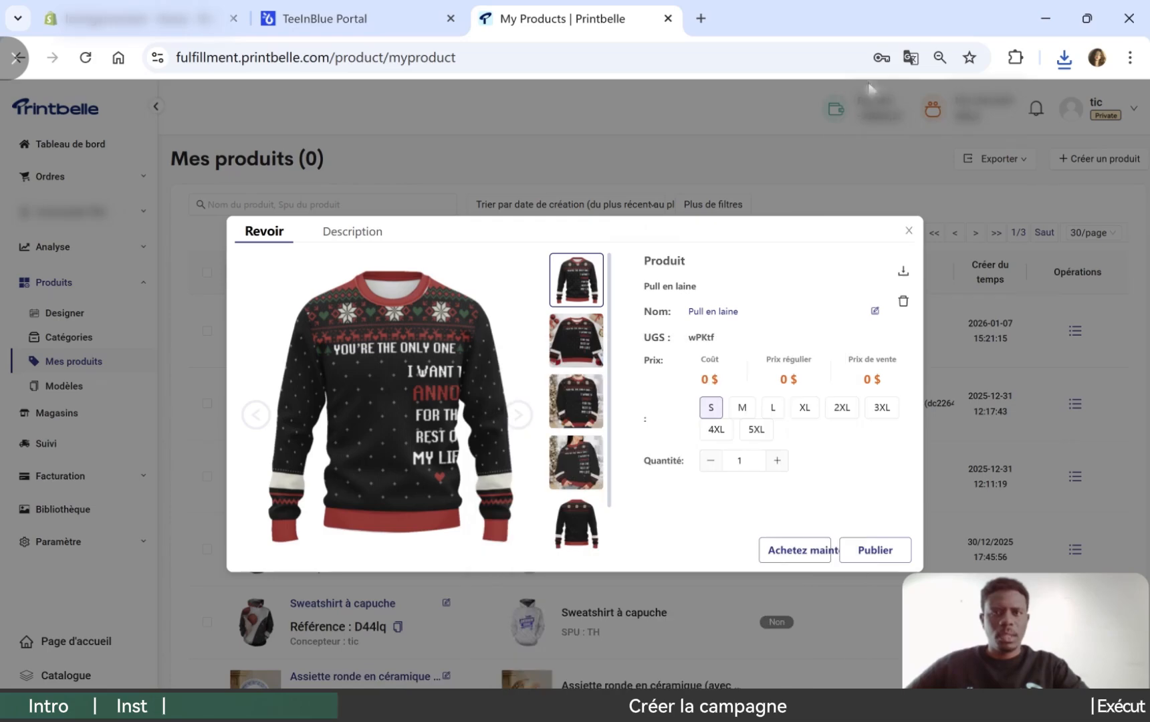
Return to Teeinblue's wool sweater base and upload the five mockup images MAQUETTE 1 to MAQUETTE 5
left_click(372, 21)
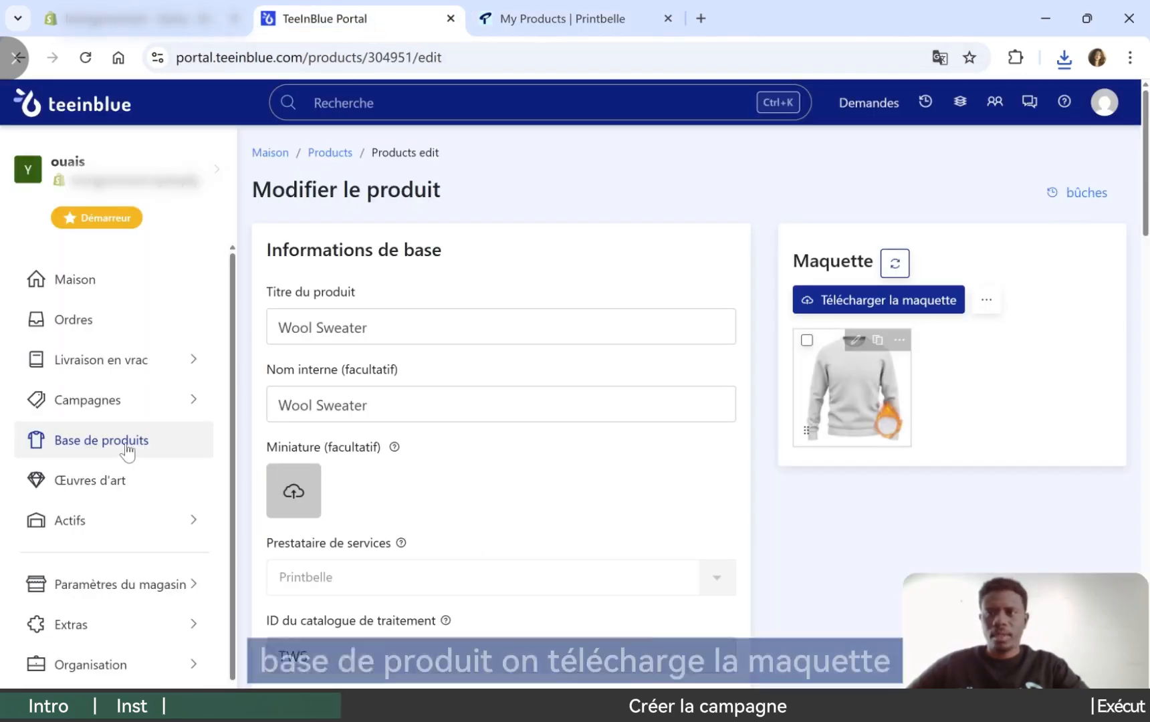
left_click(888, 303)
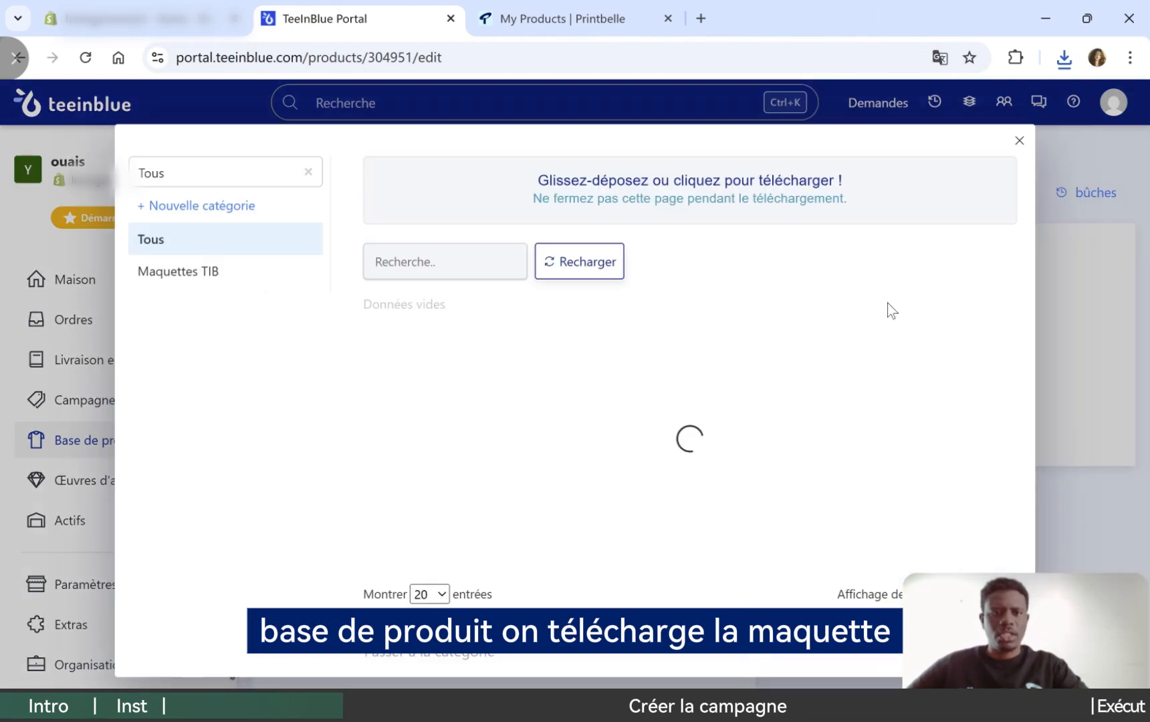
left_click(721, 184)
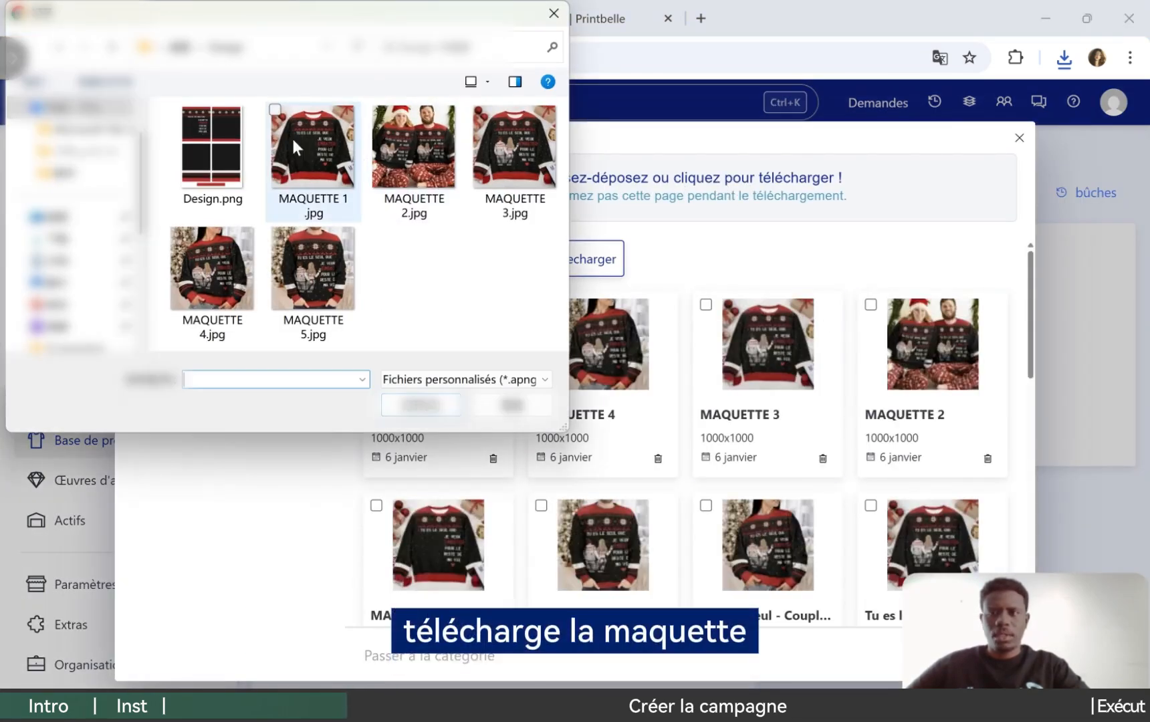
left_click_drag(166, 101, 577, 364)
left_click(213, 147, "ctrl")
left_click(512, 405)
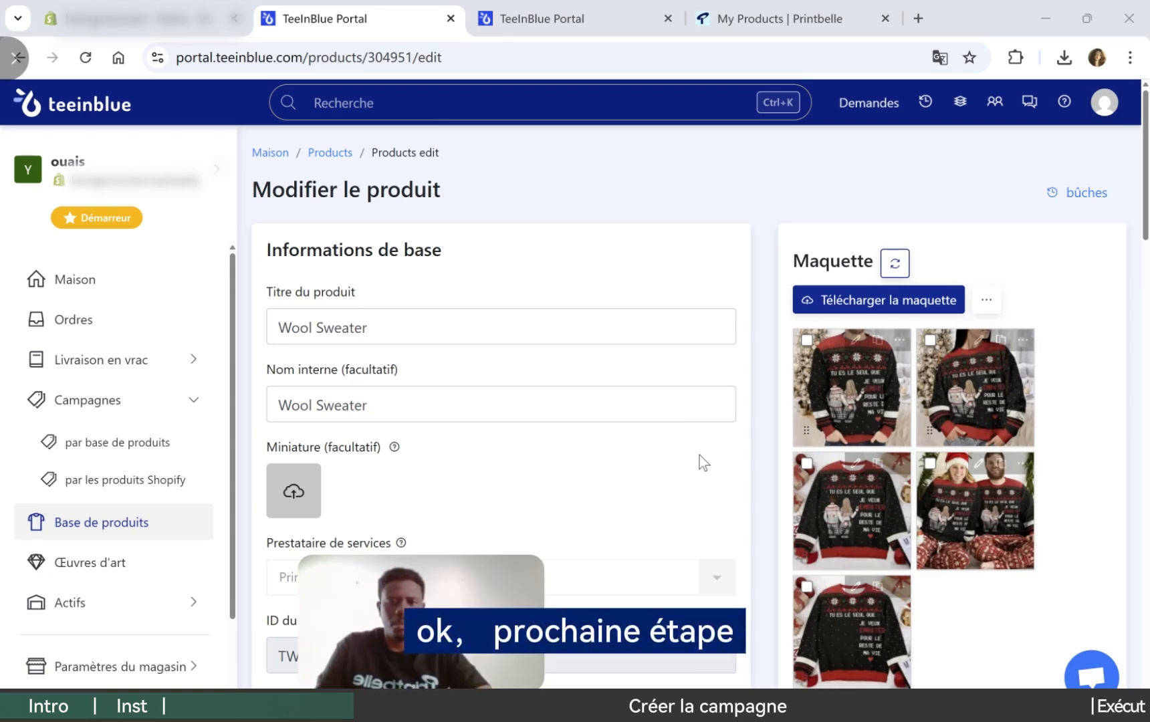
Review the sweater base's description, print areas and variants, and start a new artwork in the artwork library
scroll(699, 456, "down", 3)
scroll(699, 451, "down", 15)
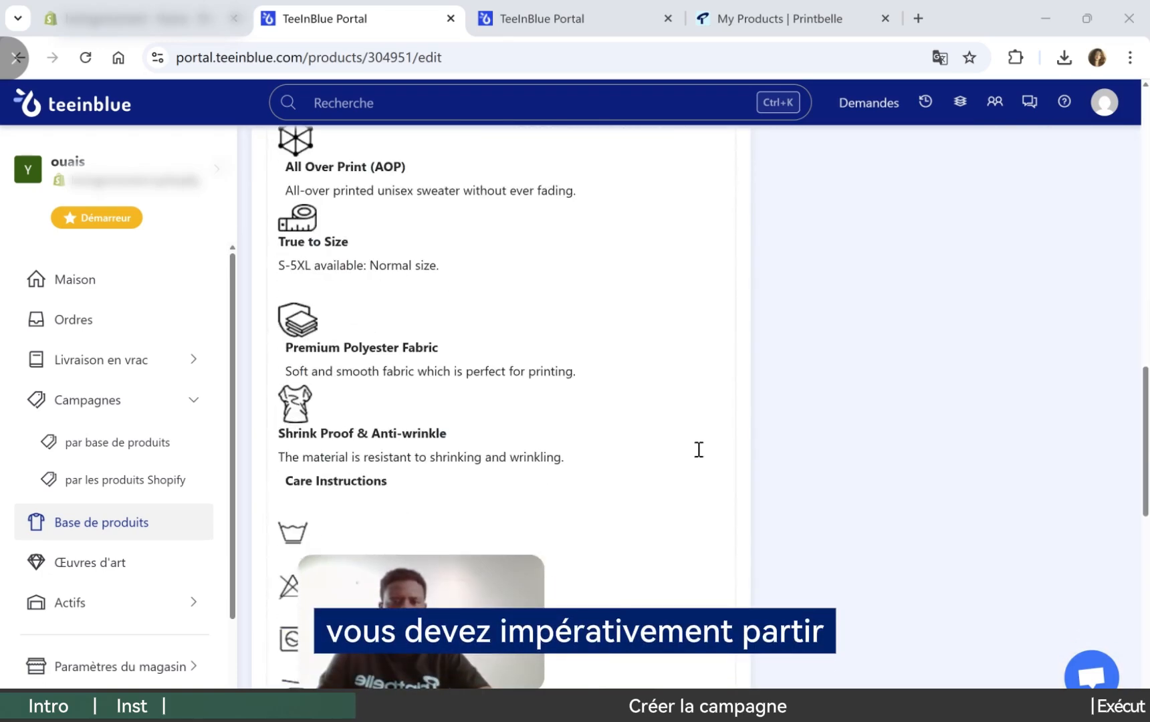
scroll(699, 458, "down", 5)
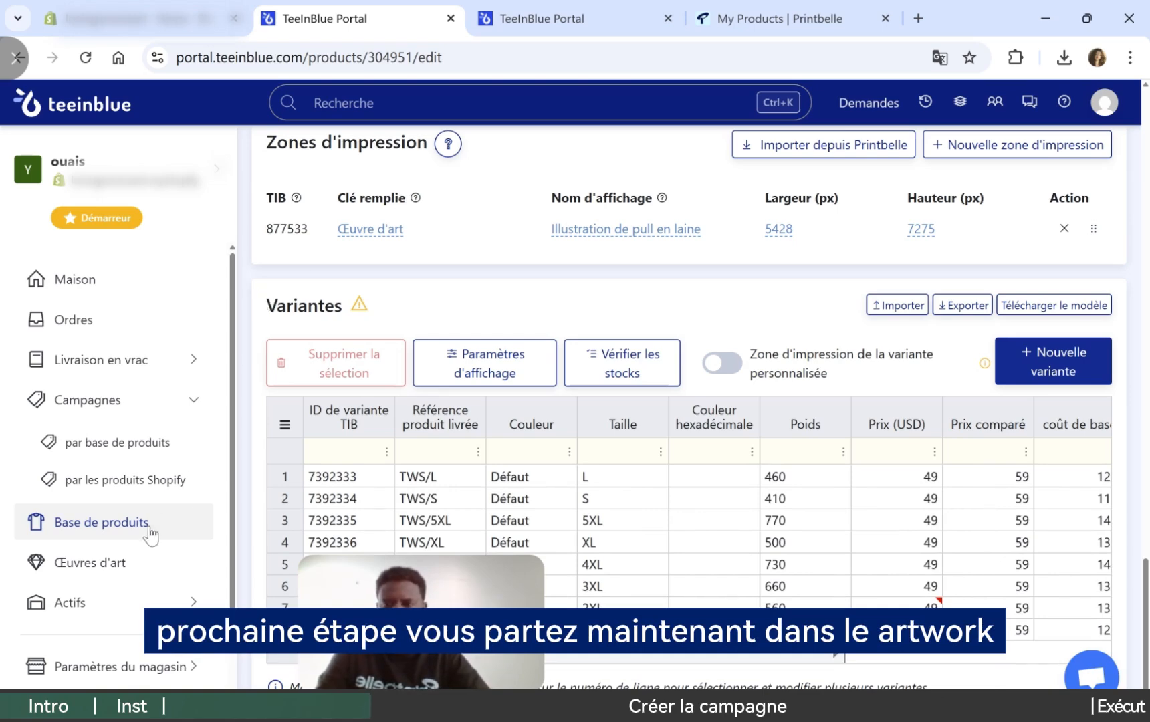
left_click(119, 566)
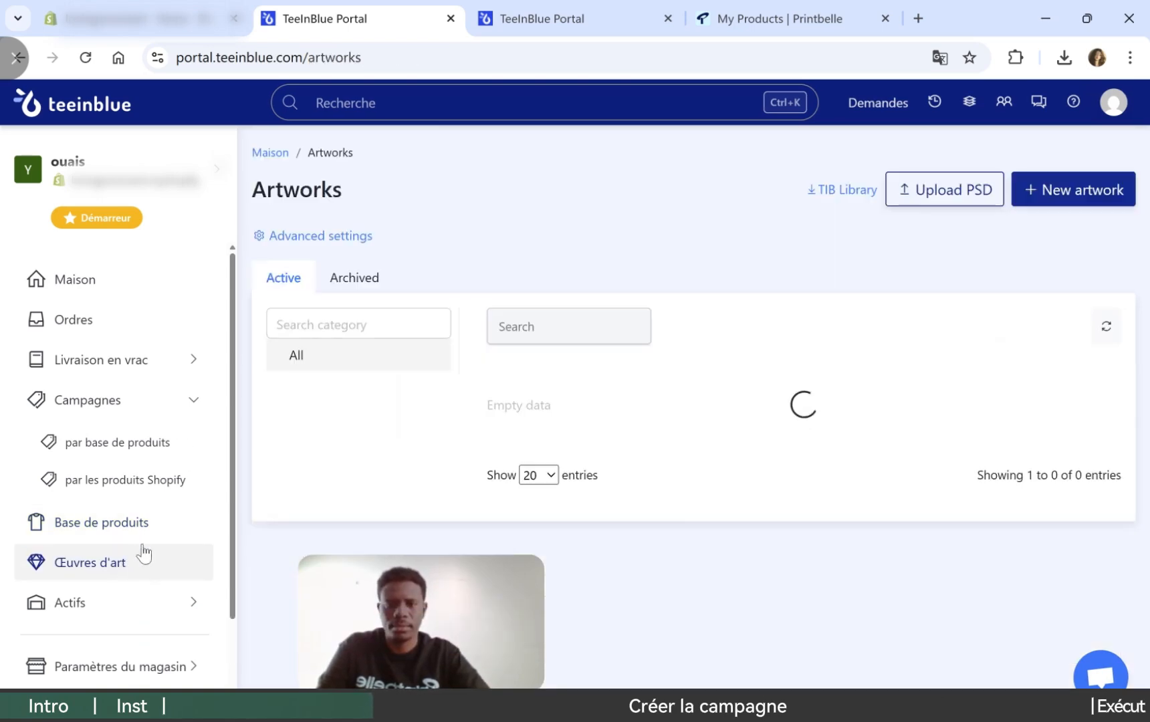
left_click_drag(498, 580, 425, 569)
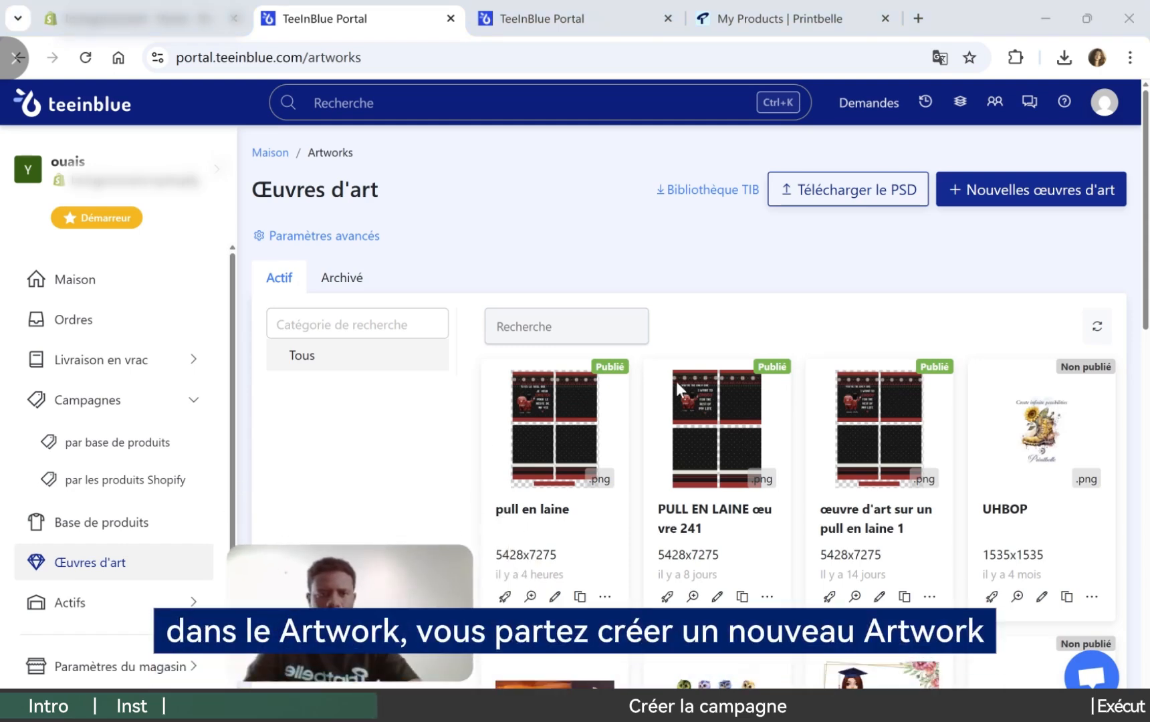
left_click(1005, 194)
left_click_drag(335, 592, 110, 606)
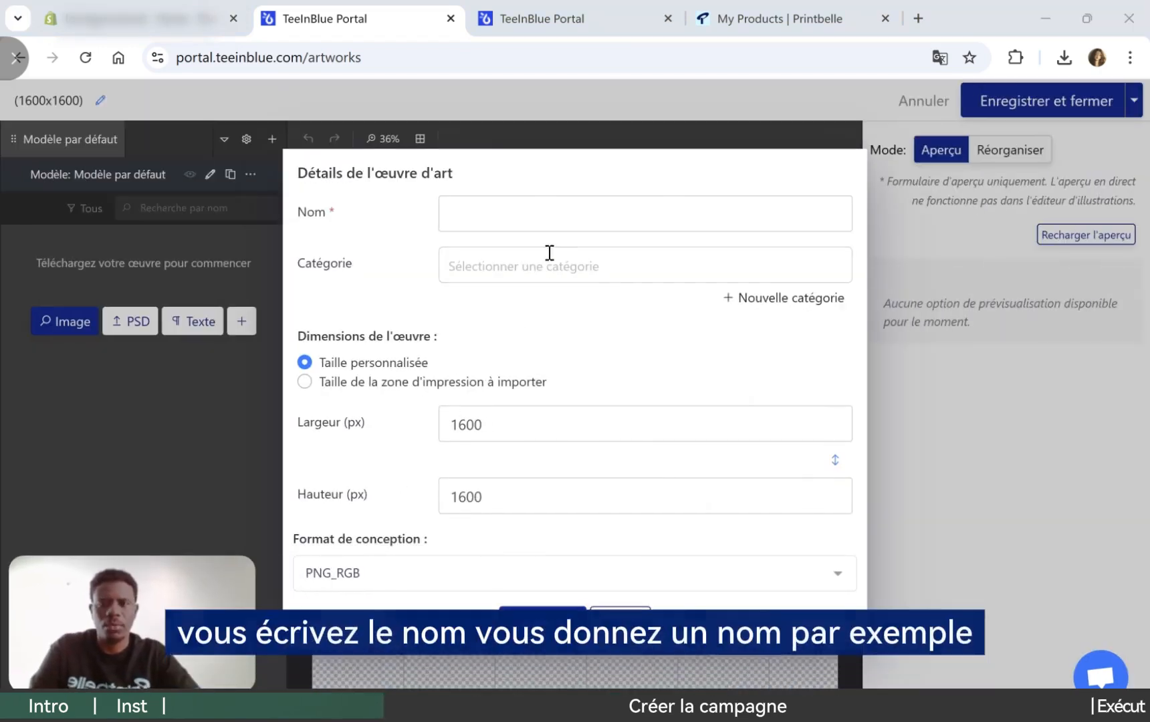
Name the artwork "oeuvre d'art 2026", import the 5428 x 7275 px print area size from "Pull en laine" and save the details
left_click(557, 205)
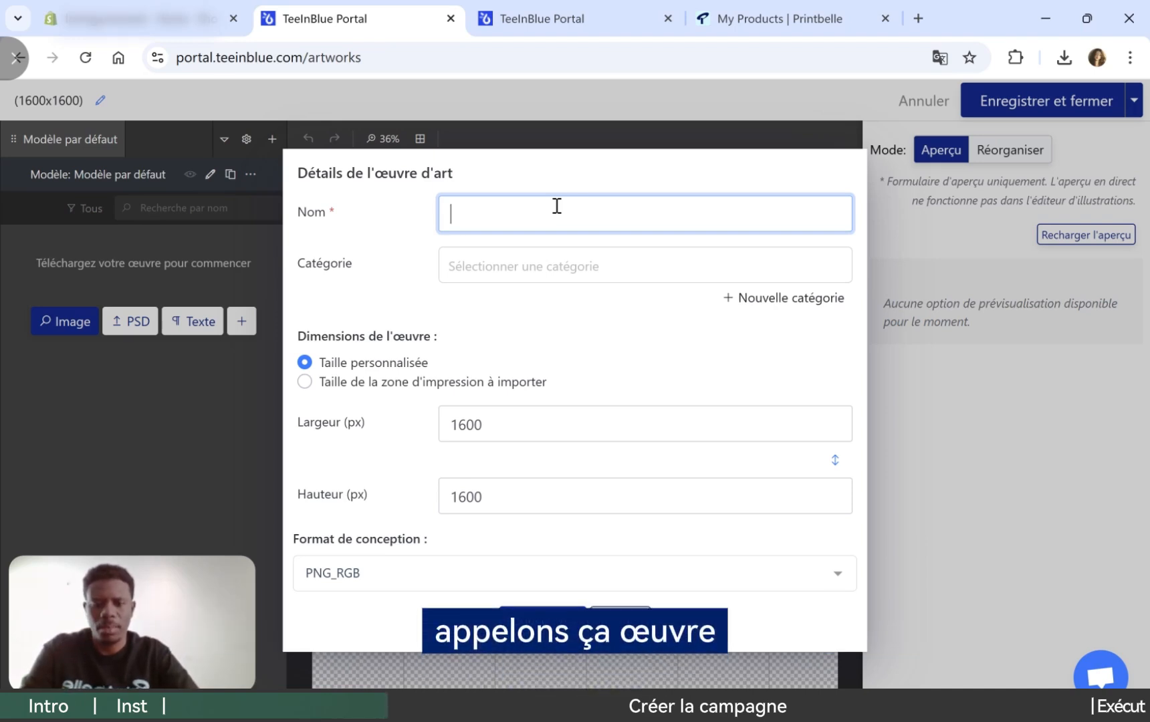
type("oeuvre d'a")
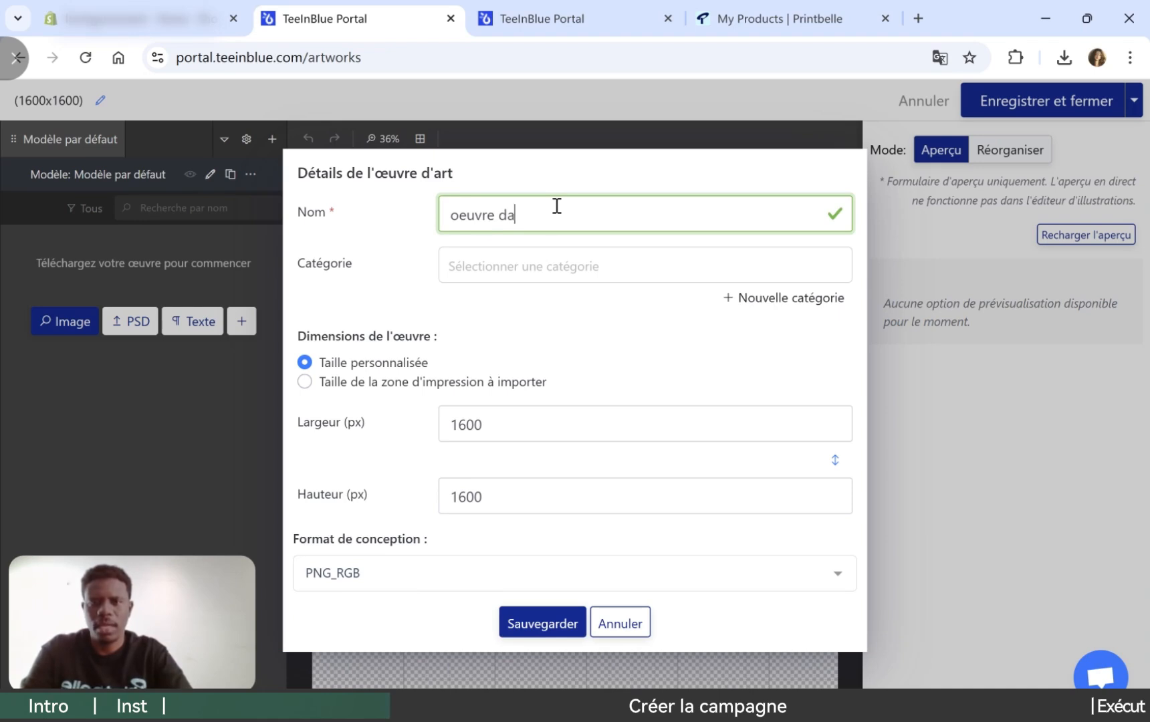
type("rt 2026")
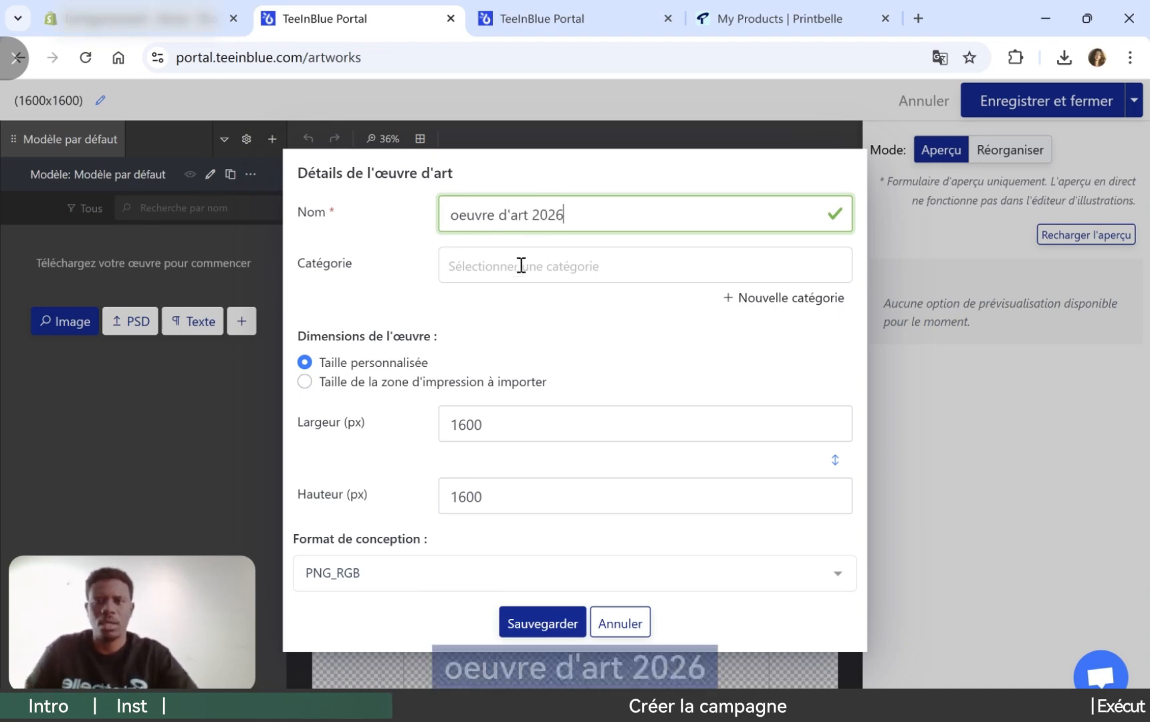
left_click(518, 267)
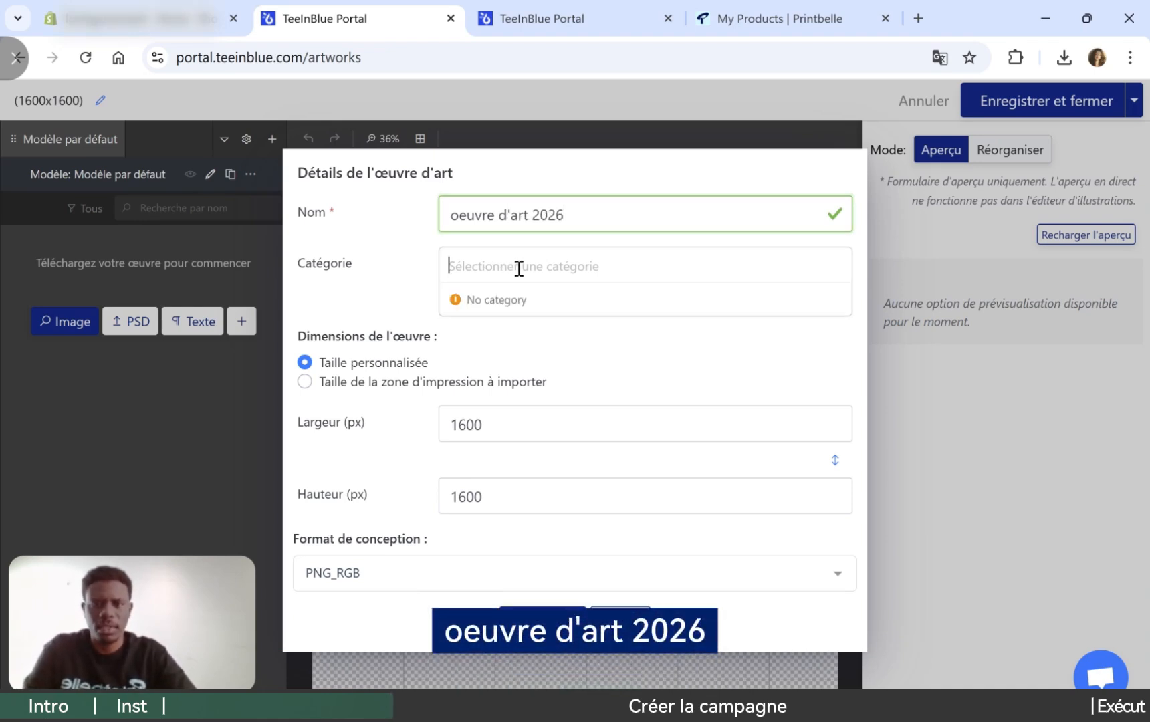
left_click(309, 382)
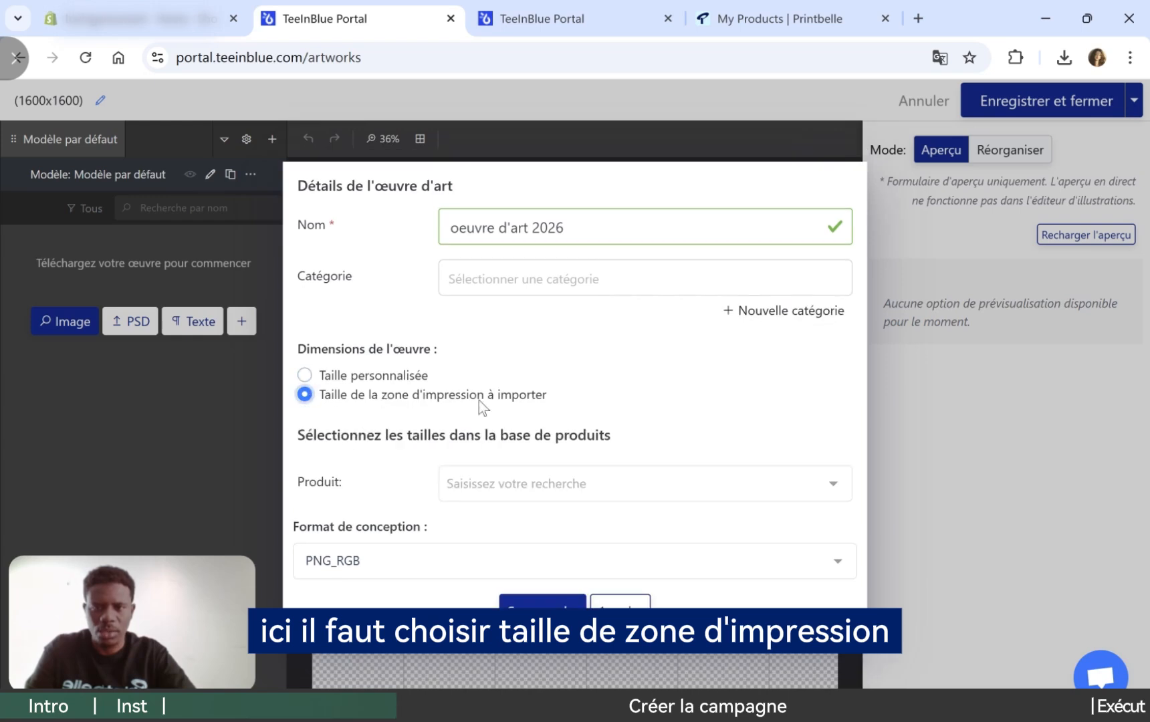
left_click(814, 486)
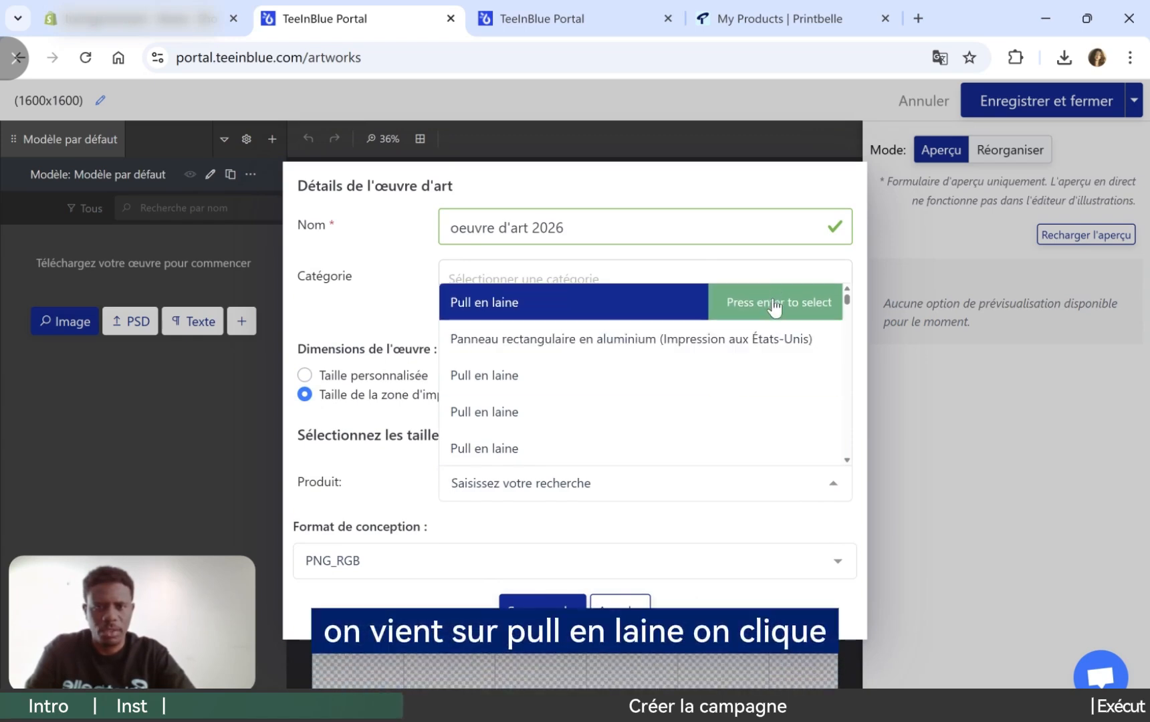
left_click(774, 309)
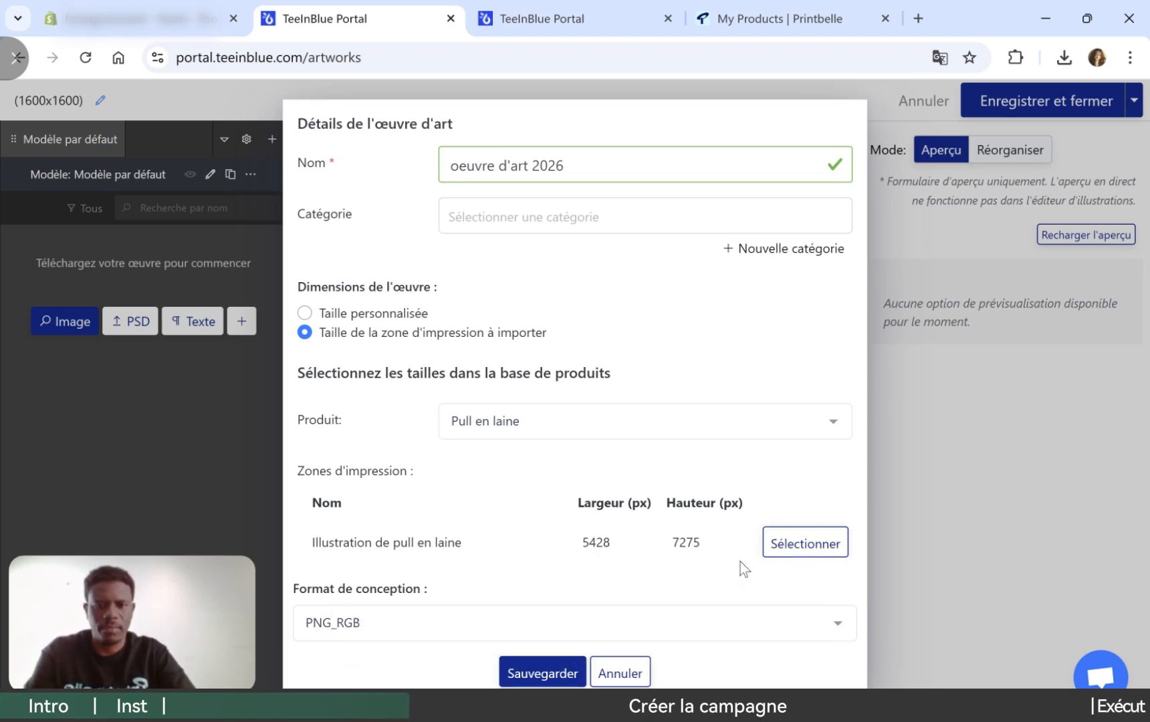
left_click(803, 545)
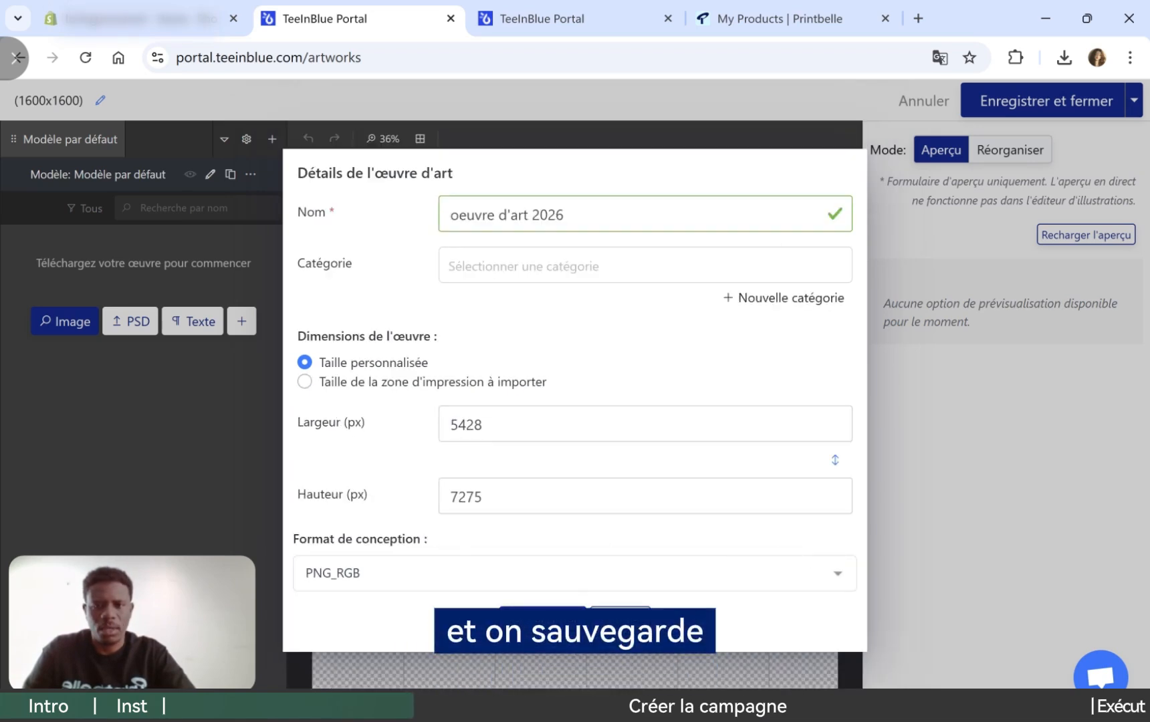
left_click(542, 622)
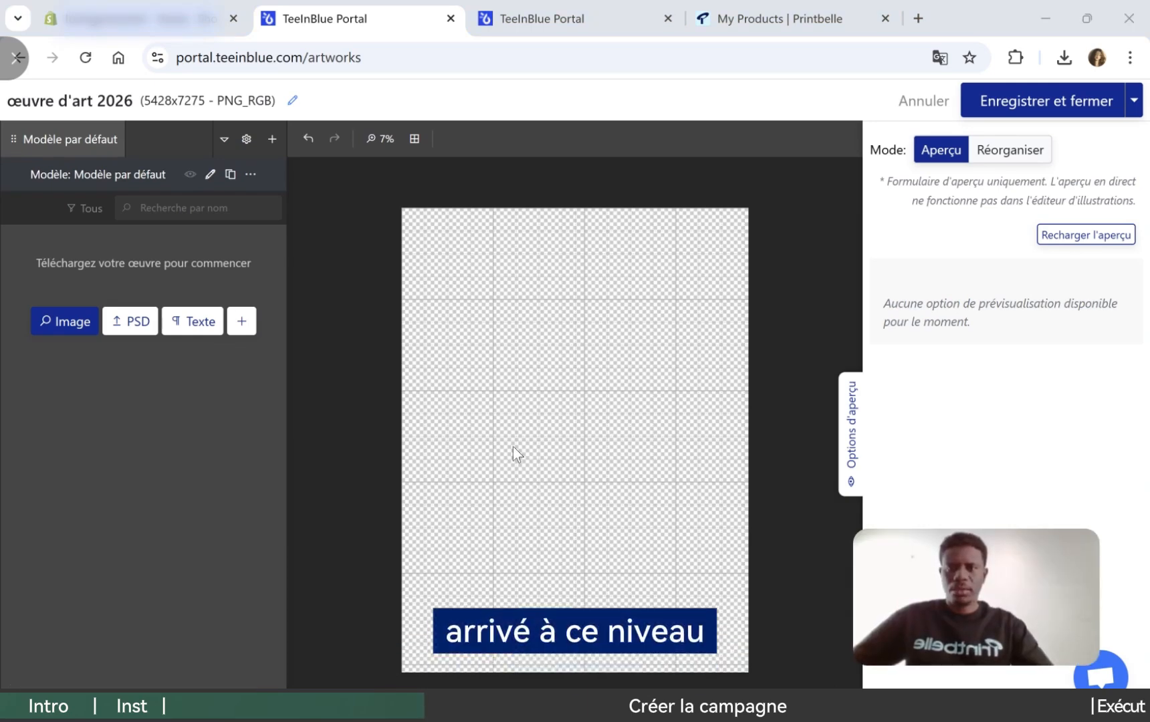
Add the 5428x7275 library image "plan-arrière" to the artwork as its background layer
left_click(74, 321)
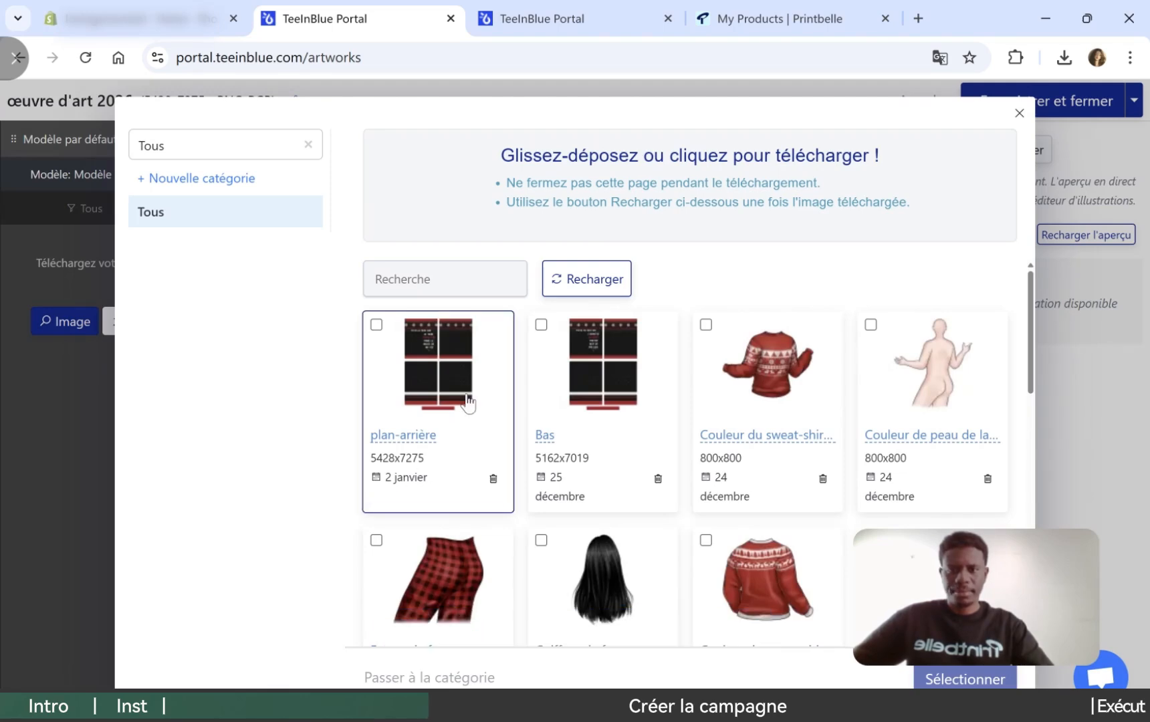
left_click(468, 403)
left_click(965, 679)
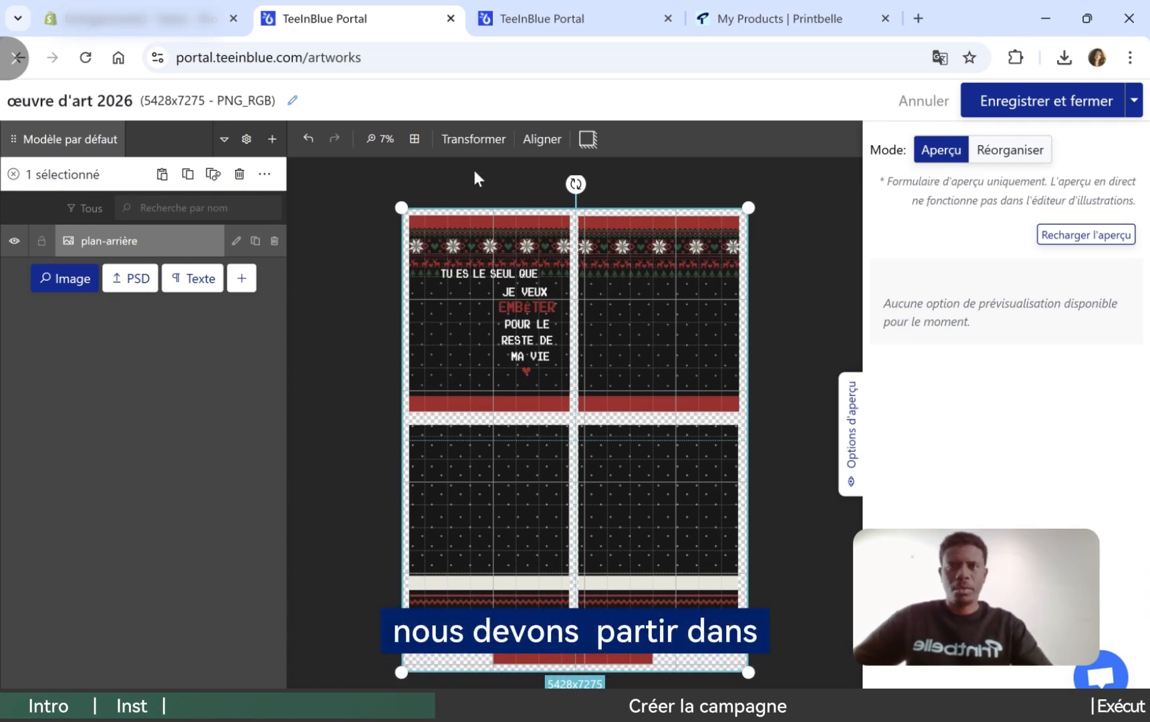
Open the clipart categories among the store's assets, using the other Teeinblue session
left_click(580, 18)
left_click(102, 521)
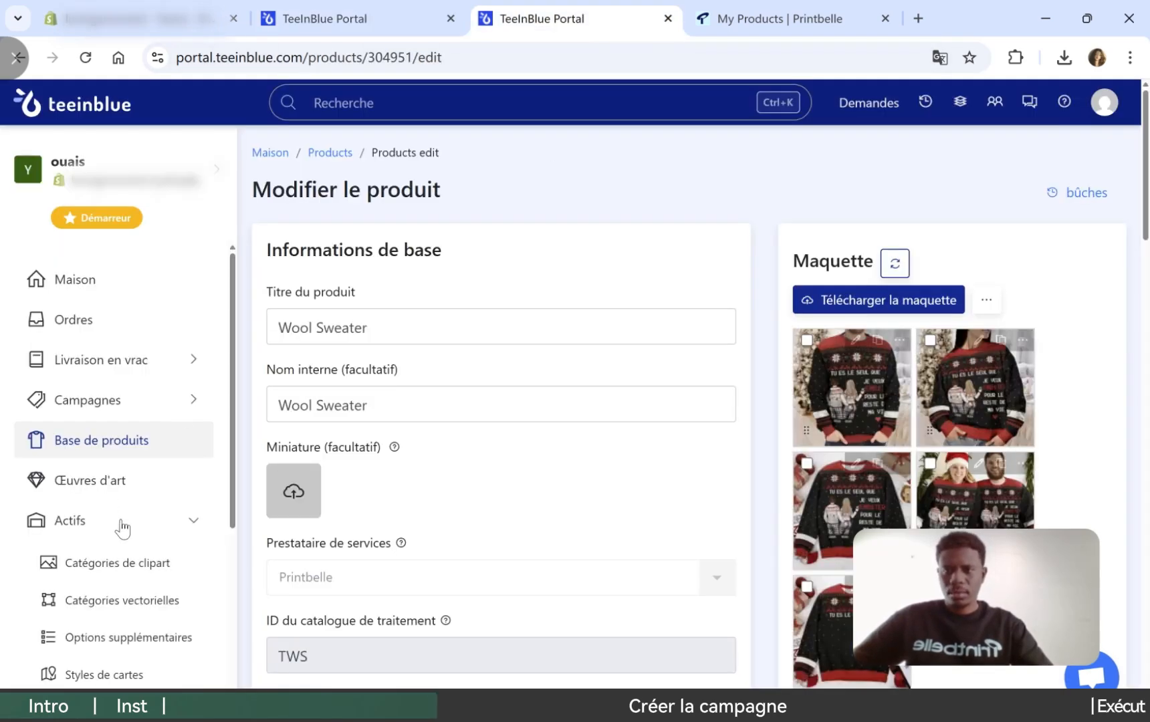
left_click(149, 572)
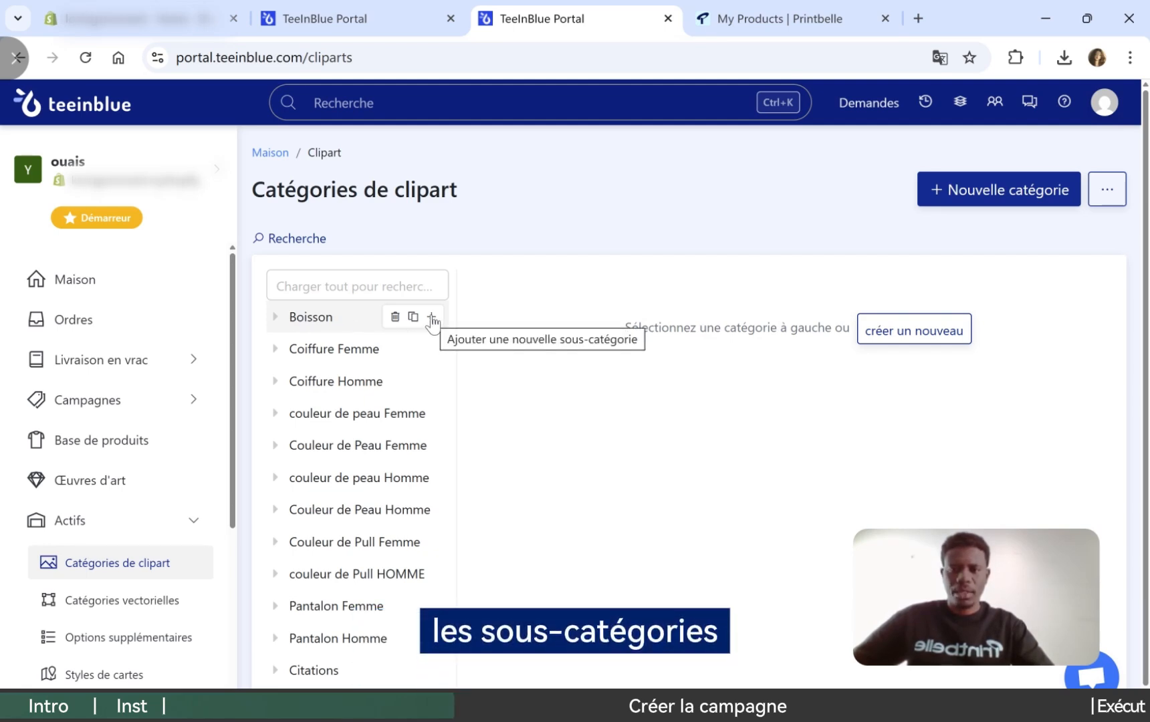
Review the "Boisson" and "Coiffure Femme" clipart categories, including their images, display settings and the hairstyle subcategories
left_click(318, 325)
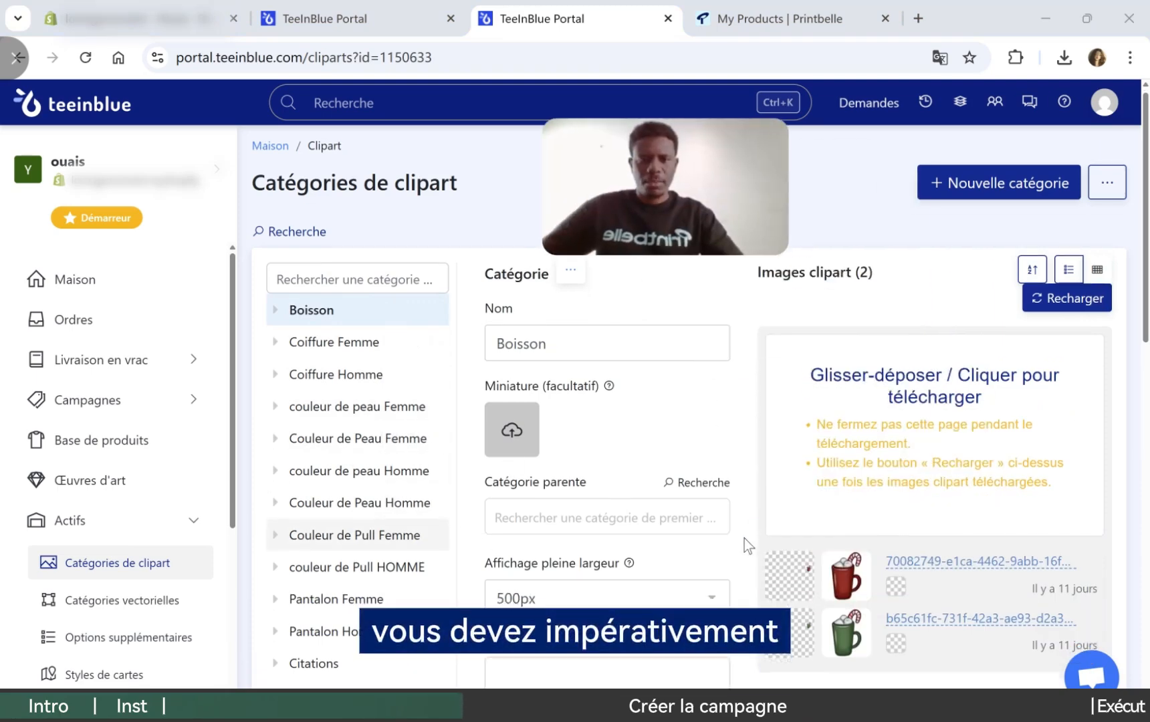
scroll(749, 543, "down", 3)
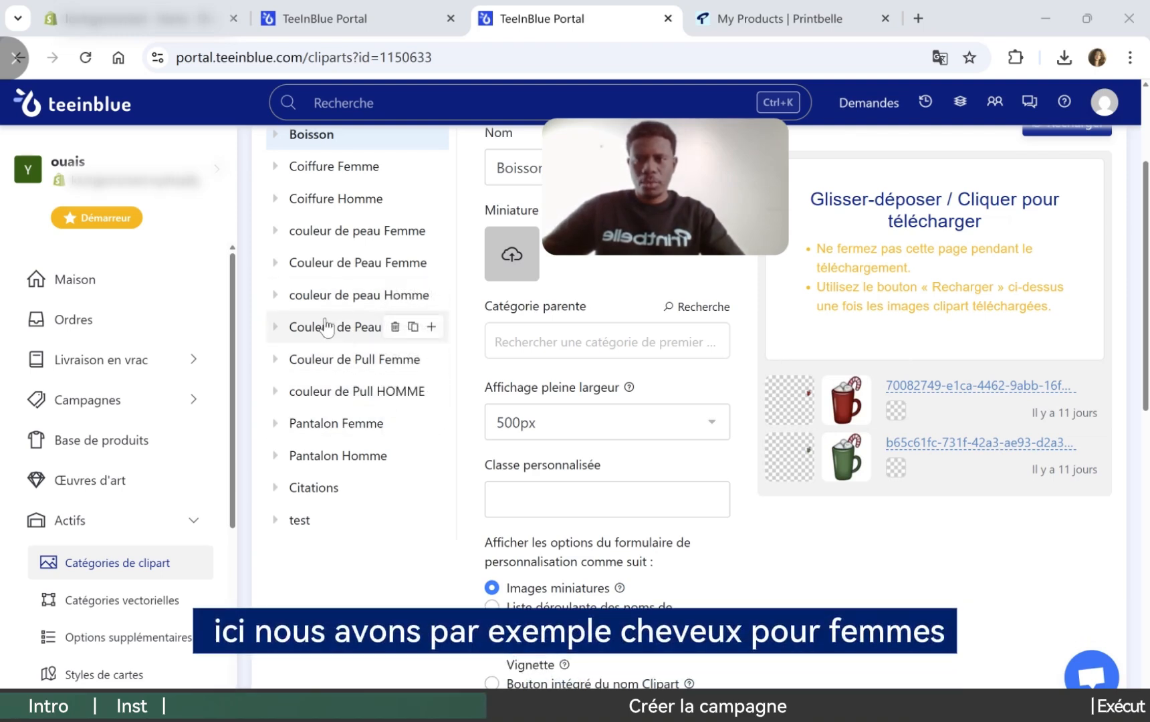
left_click(334, 166)
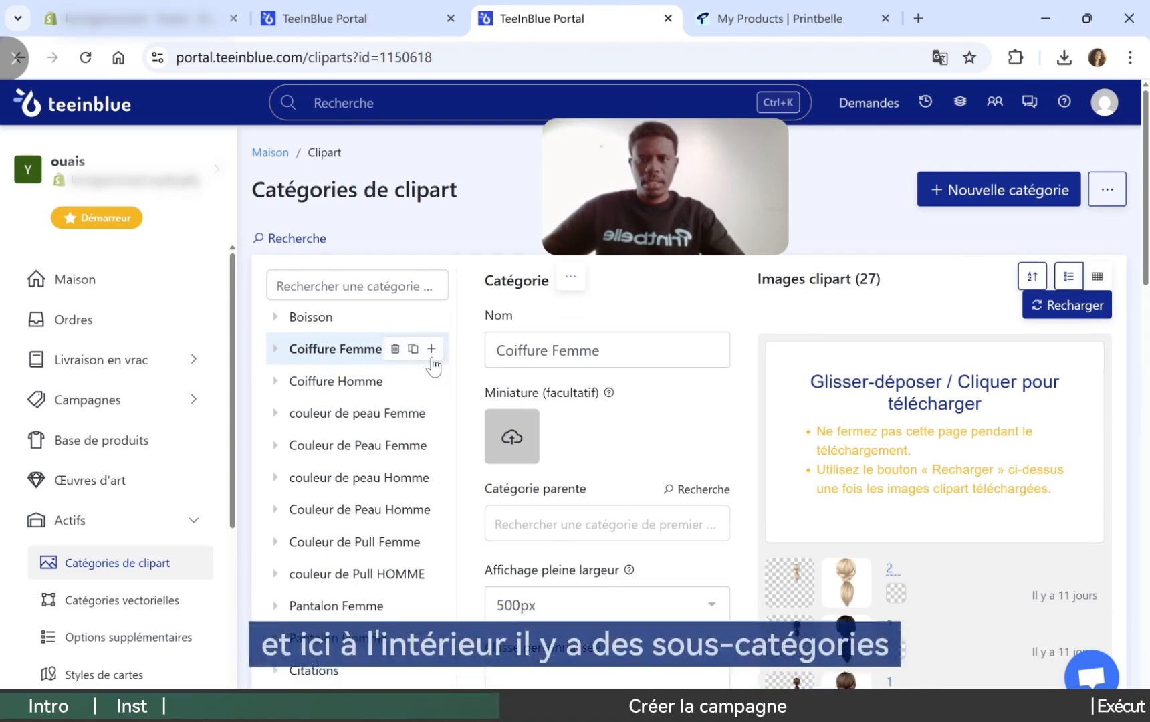
scroll(431, 378, "down", 10)
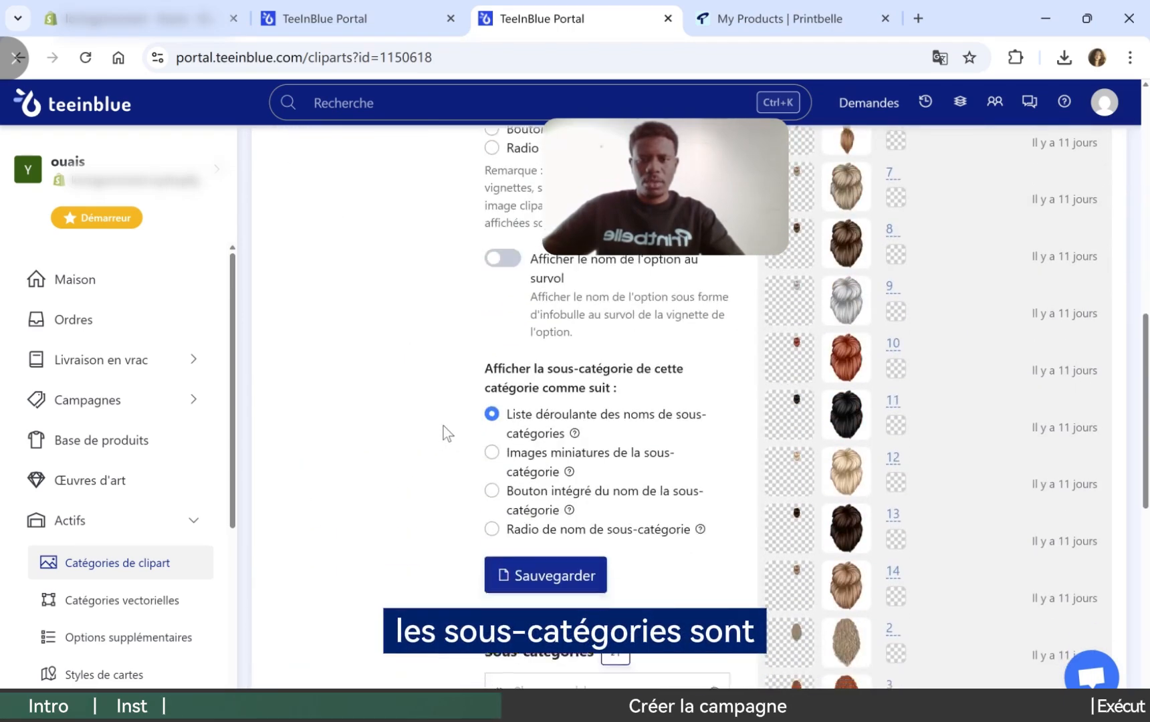
scroll(447, 431, "down", 1)
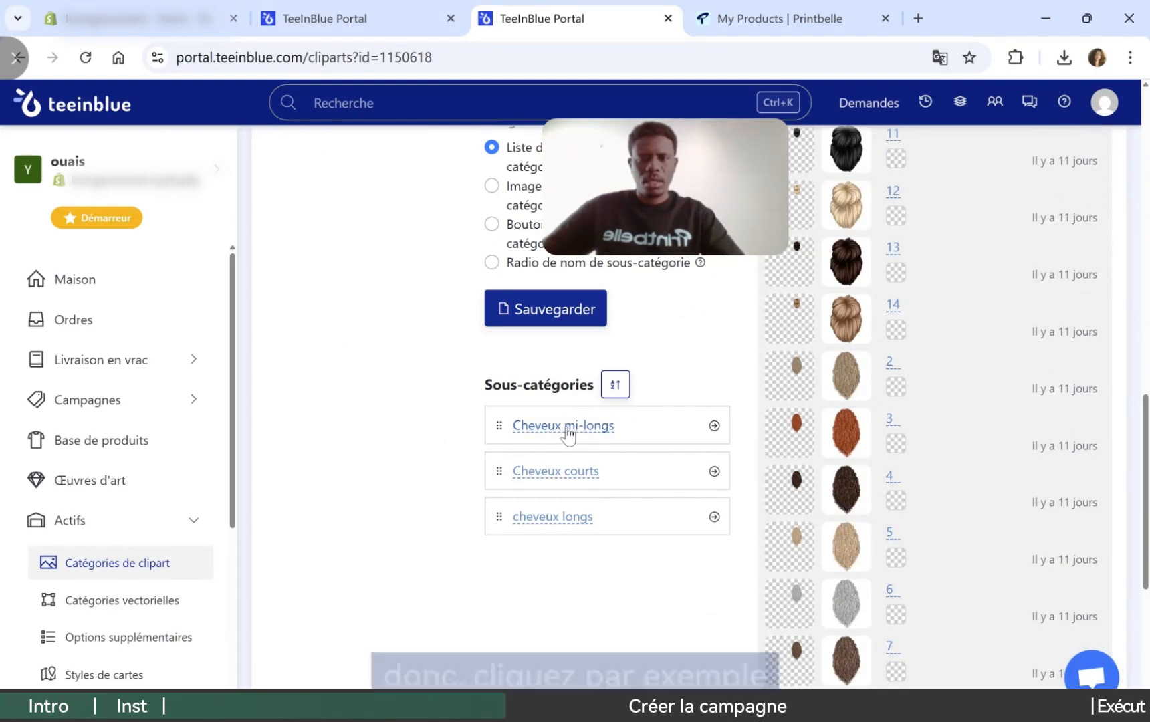
Open the mid-length hair subcategory of "Coiffure Femme" and examine its clipart images, parent category and display settings
left_click(567, 432)
type("Mid Hair")
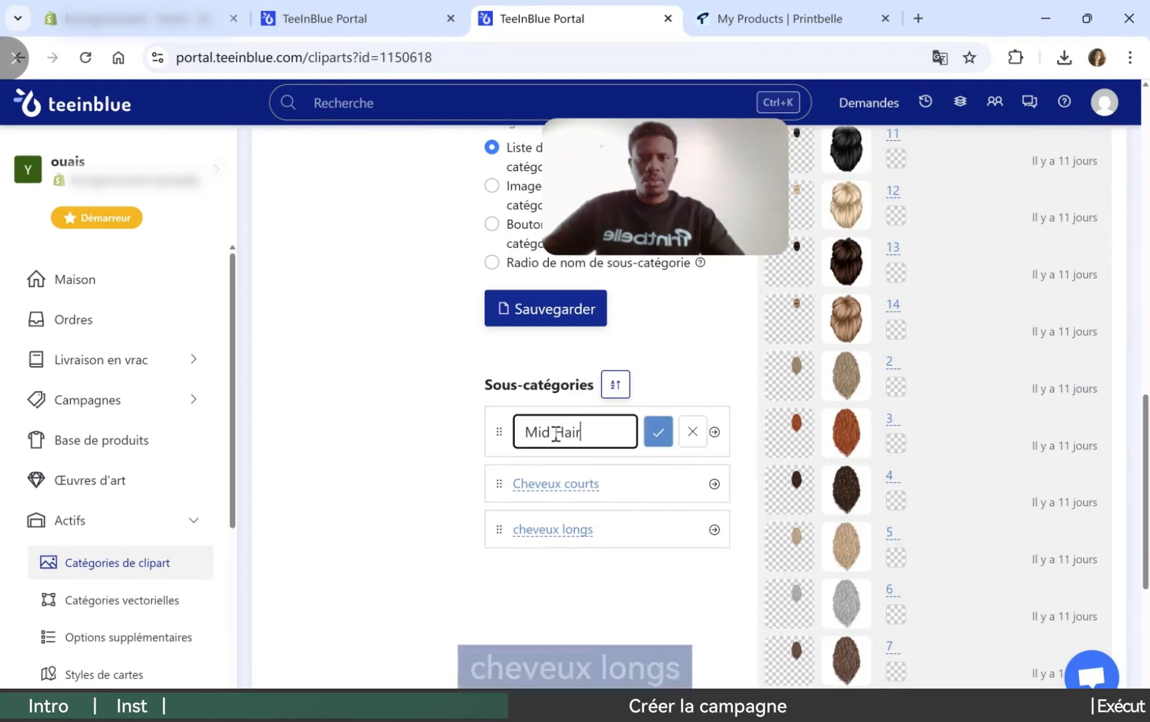
left_click(657, 433)
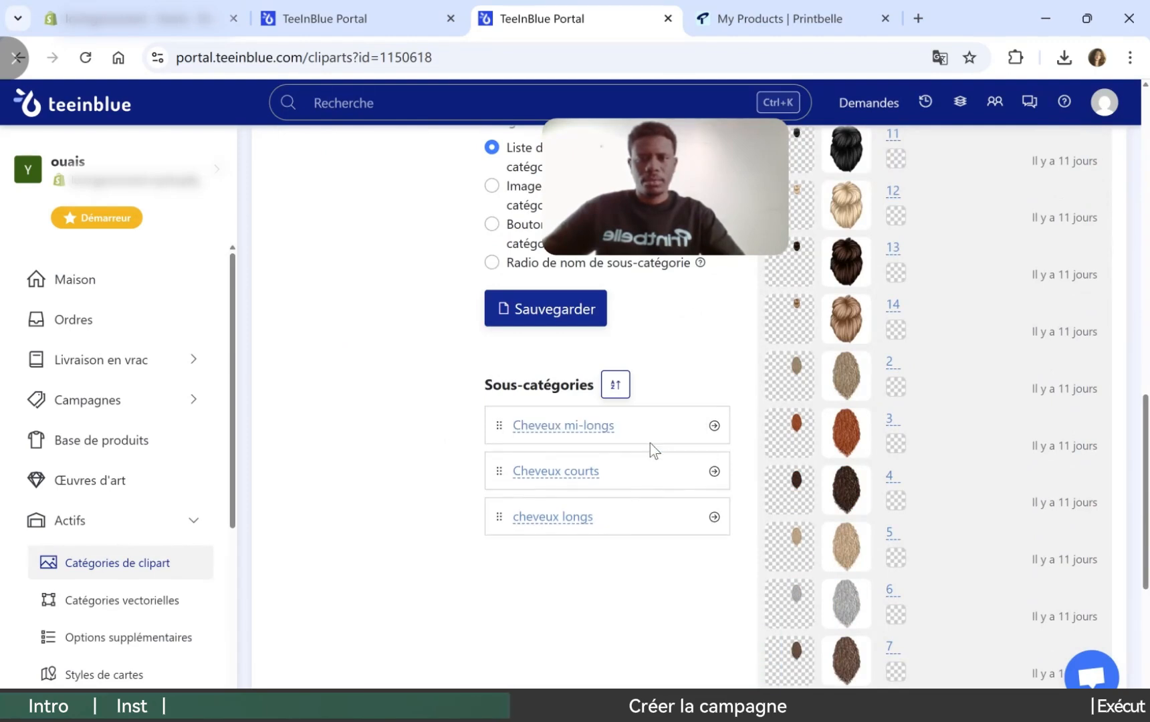
left_click(714, 427)
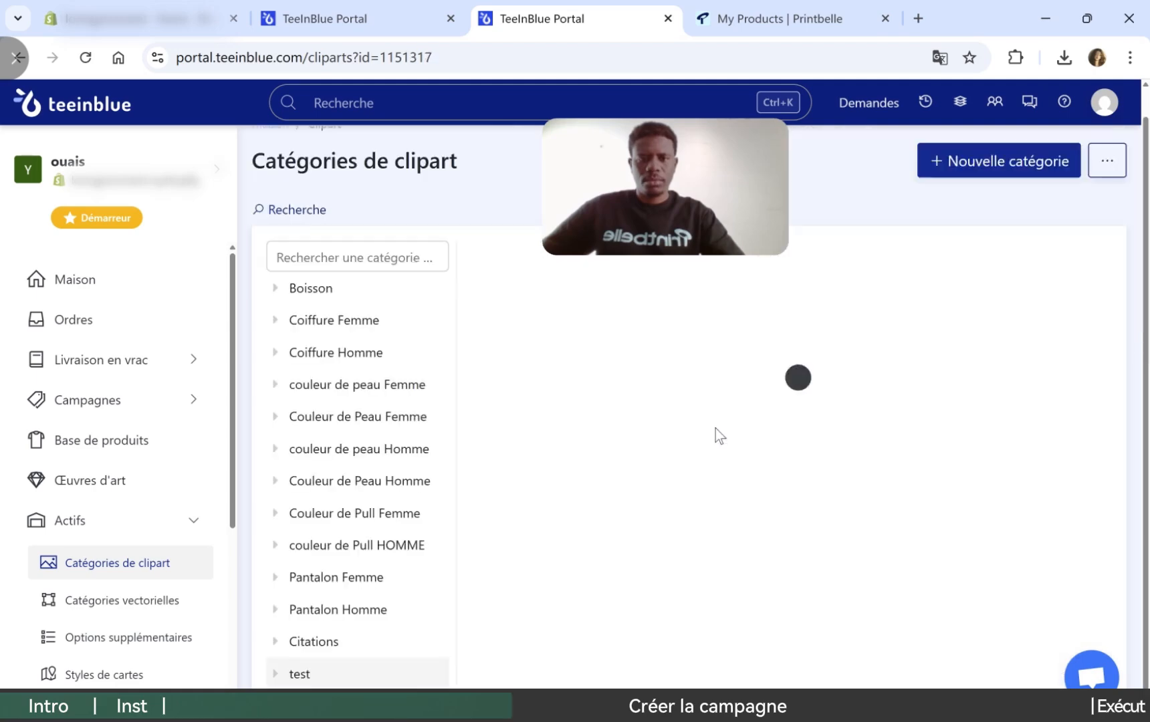
scroll(836, 522, "down", 6)
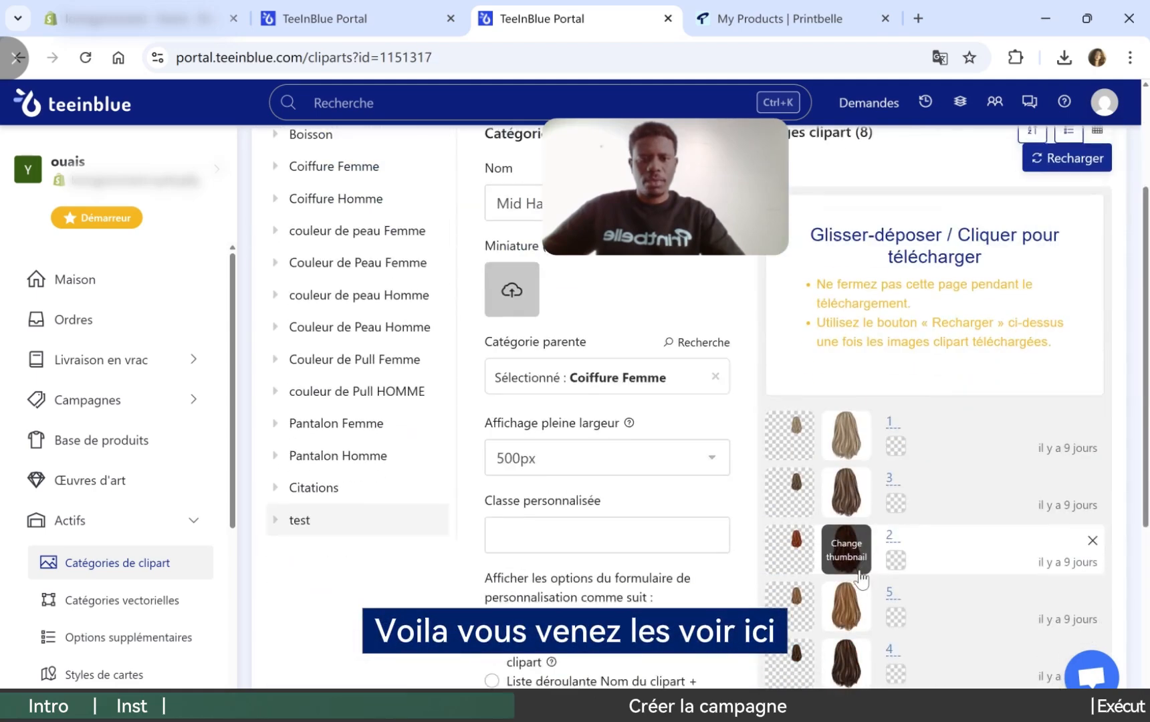
scroll(859, 568, "down", 2)
scroll(859, 568, "up", 8)
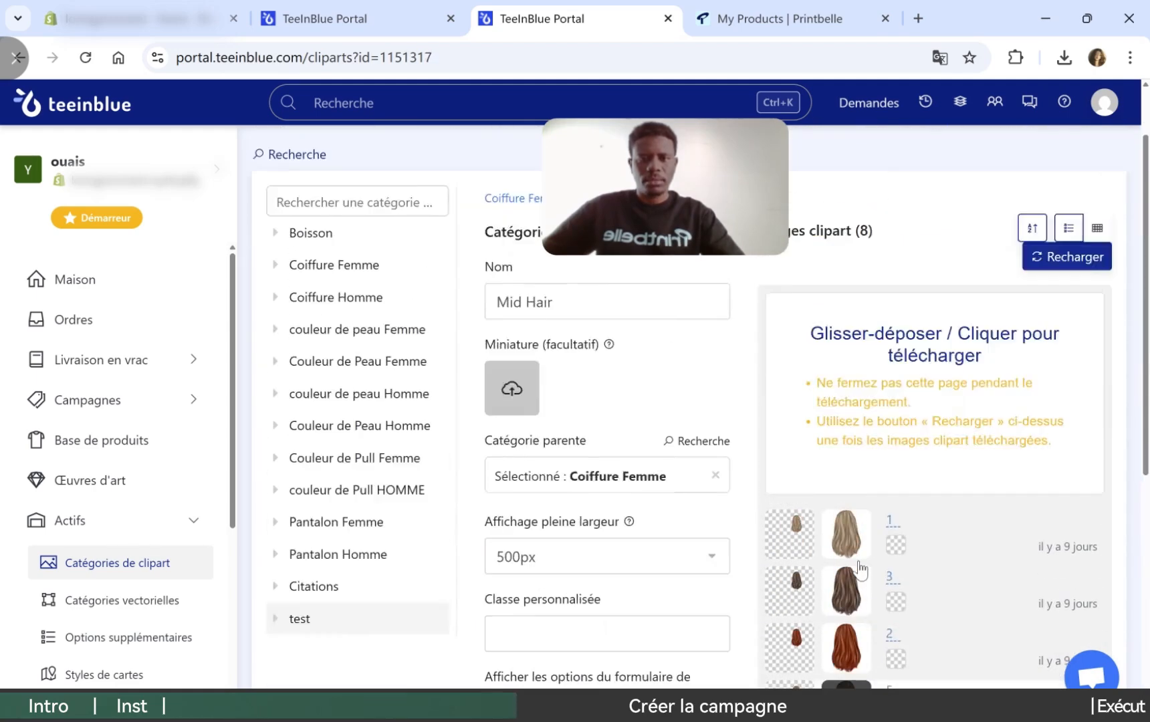
scroll(832, 590, "down", 1)
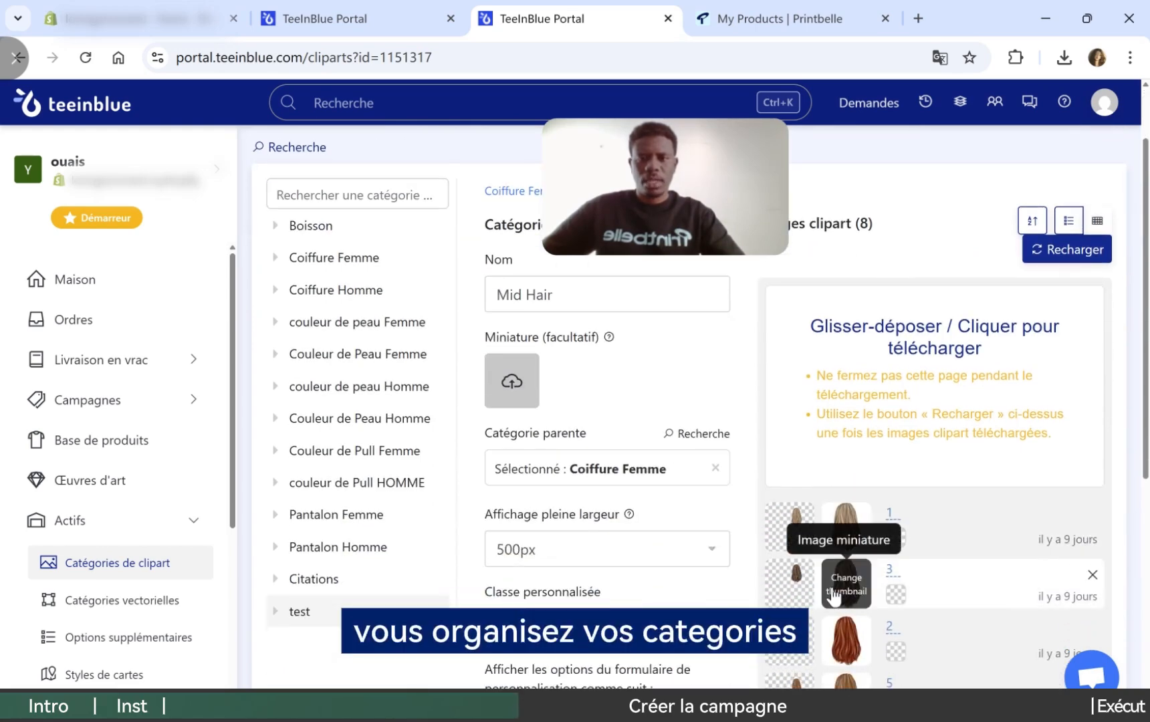
scroll(845, 584, "up", 1)
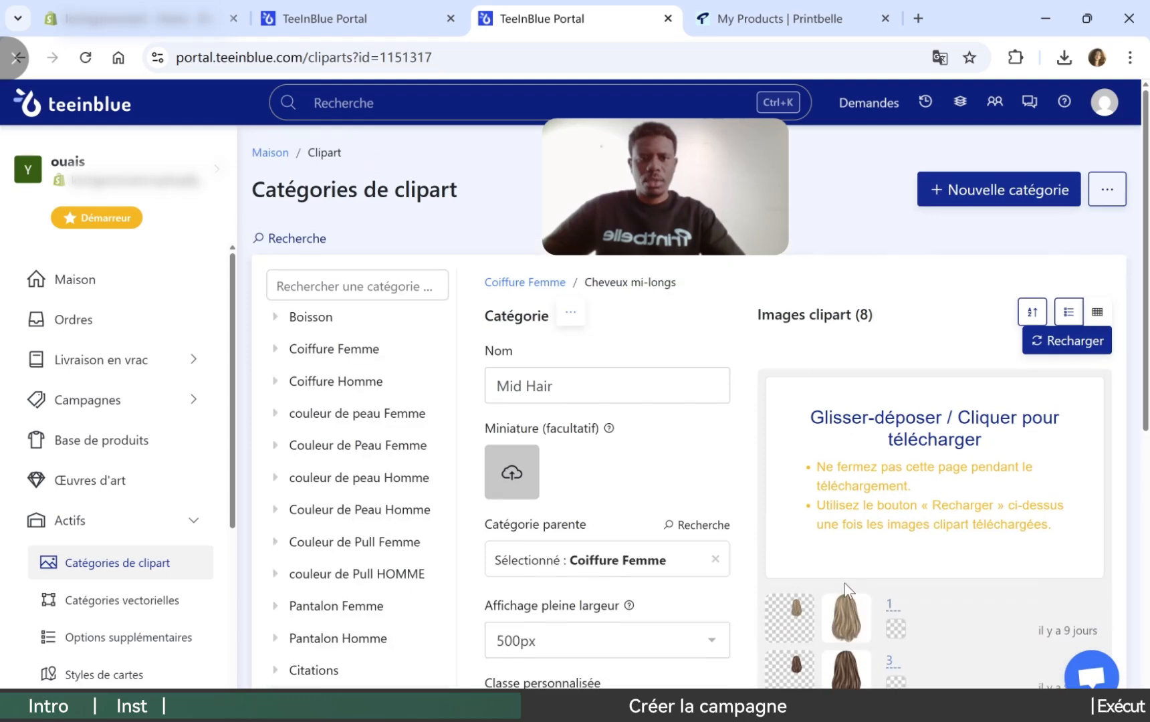
scroll(845, 584, "down", 3)
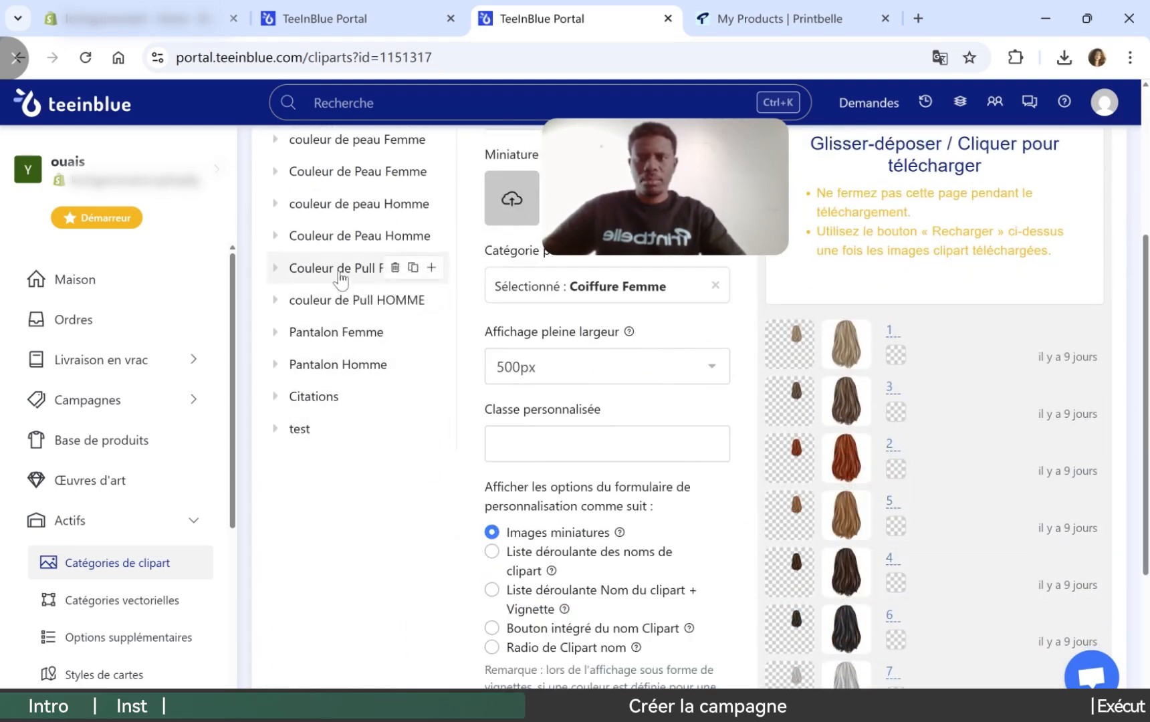
Examine the sweater images in the "Couleur de Pull Femme" clipart category
left_click(340, 271)
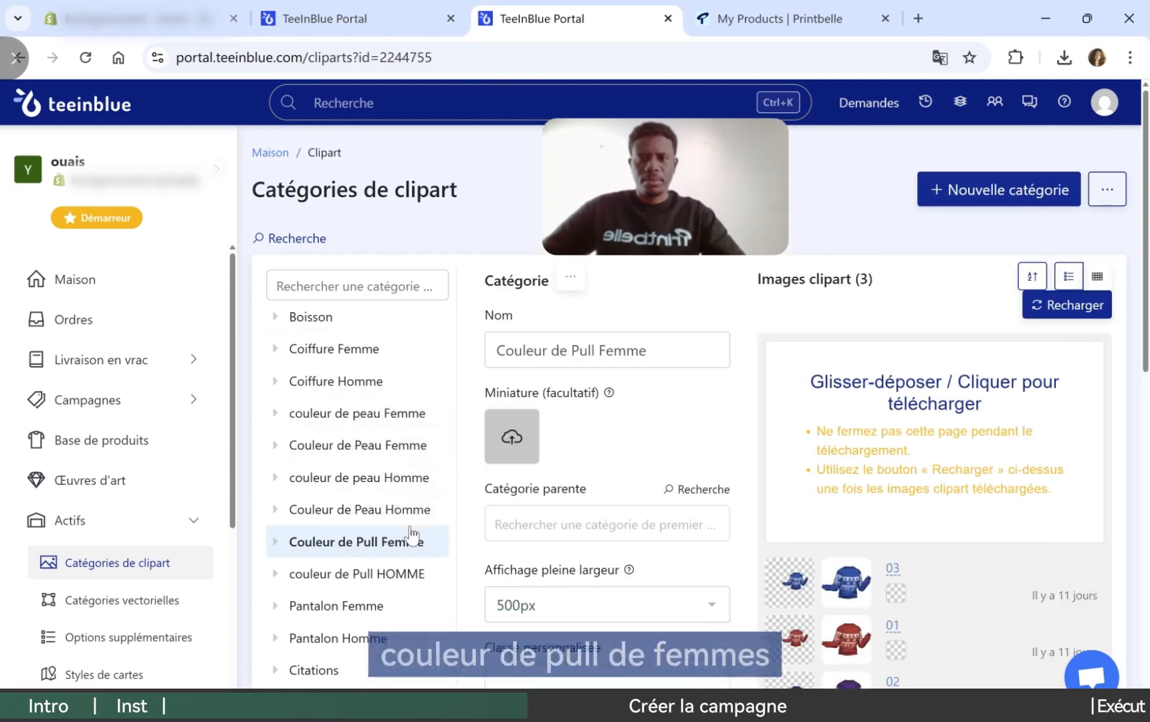
scroll(844, 559, "down", 4)
scroll(844, 552, "up", 3)
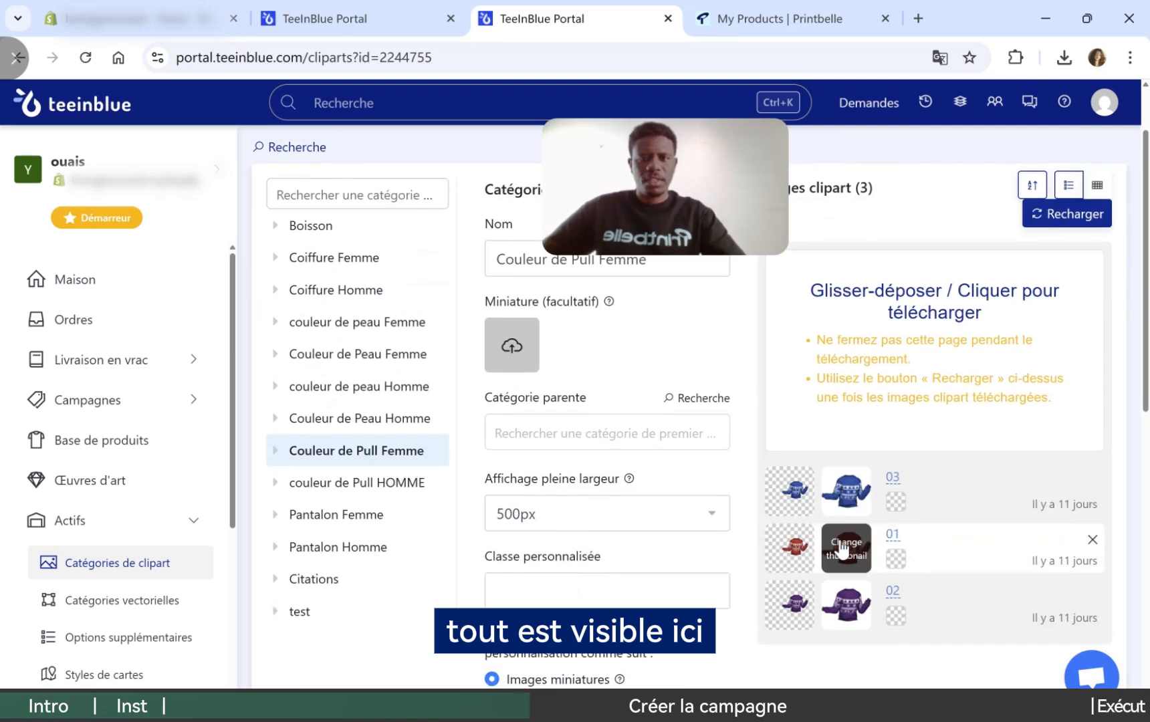
scroll(845, 552, "up", 2)
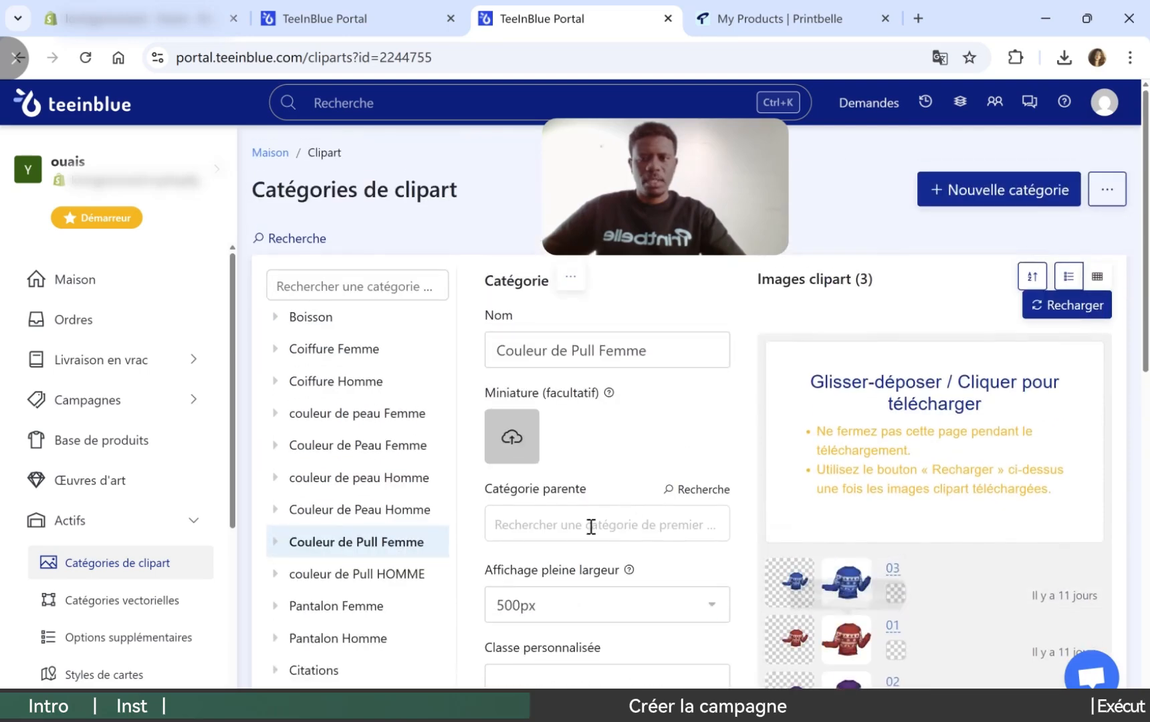
Review the "Pantalon Femme" clipart category's trouser images and its options for displaying choices in the personalisation form
left_click(341, 607)
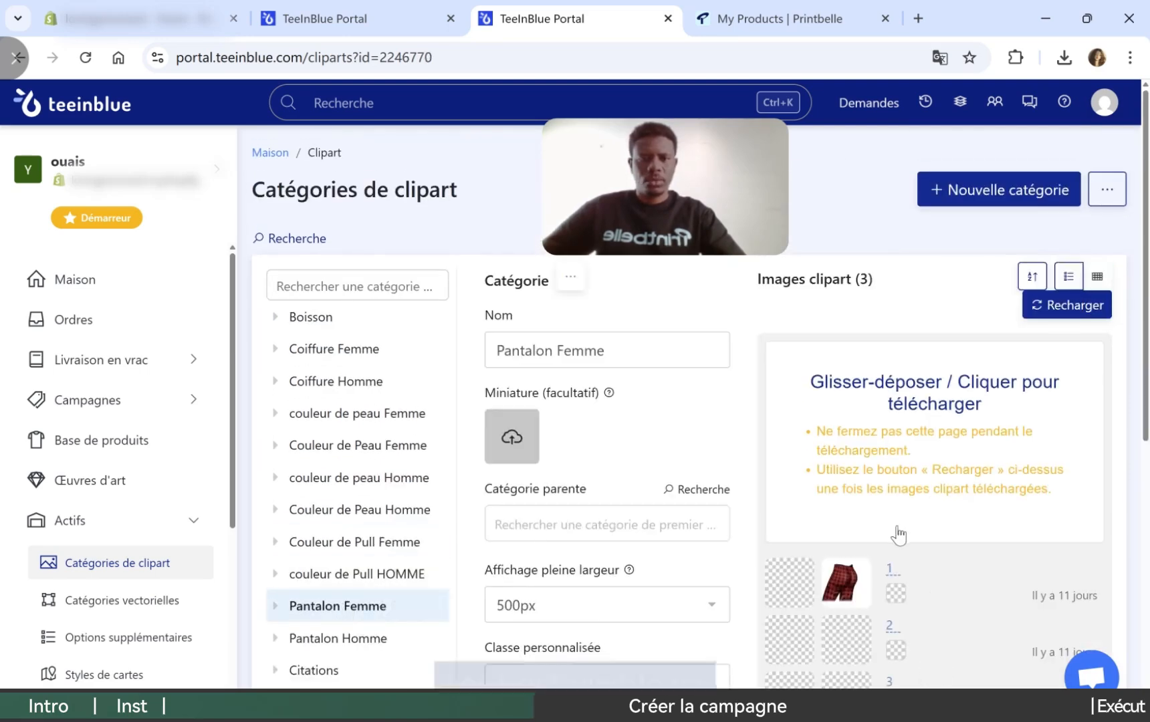
scroll(899, 532, "down", 4)
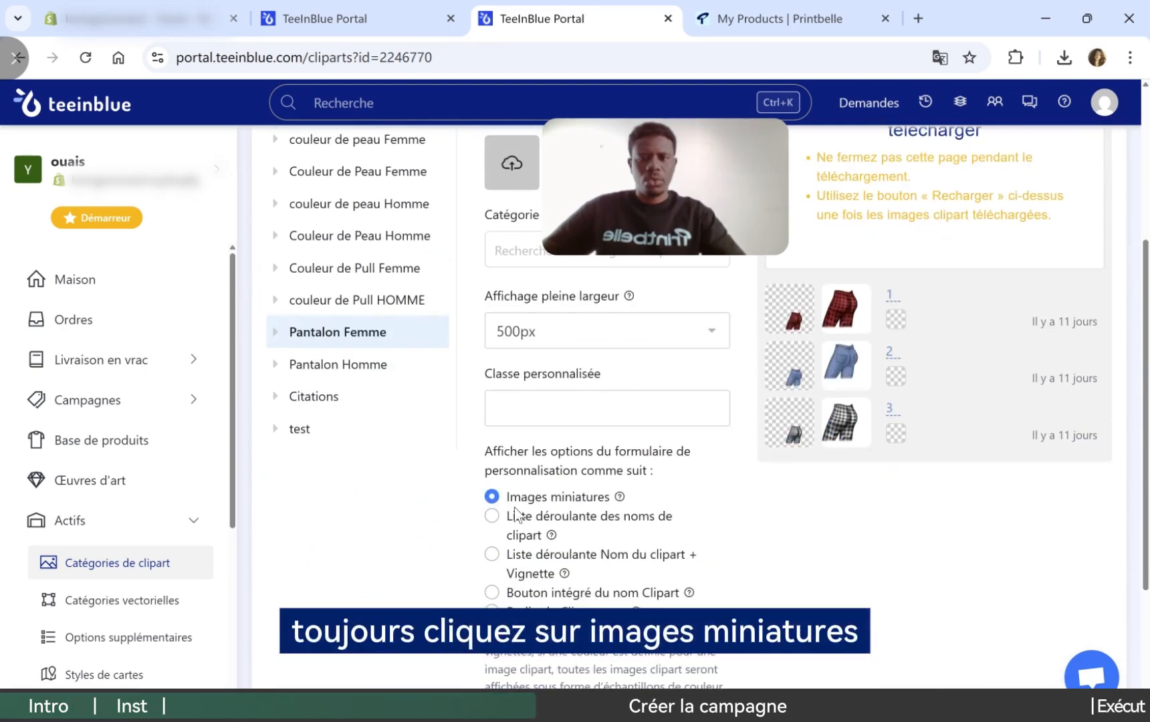
scroll(662, 520, "down", 4)
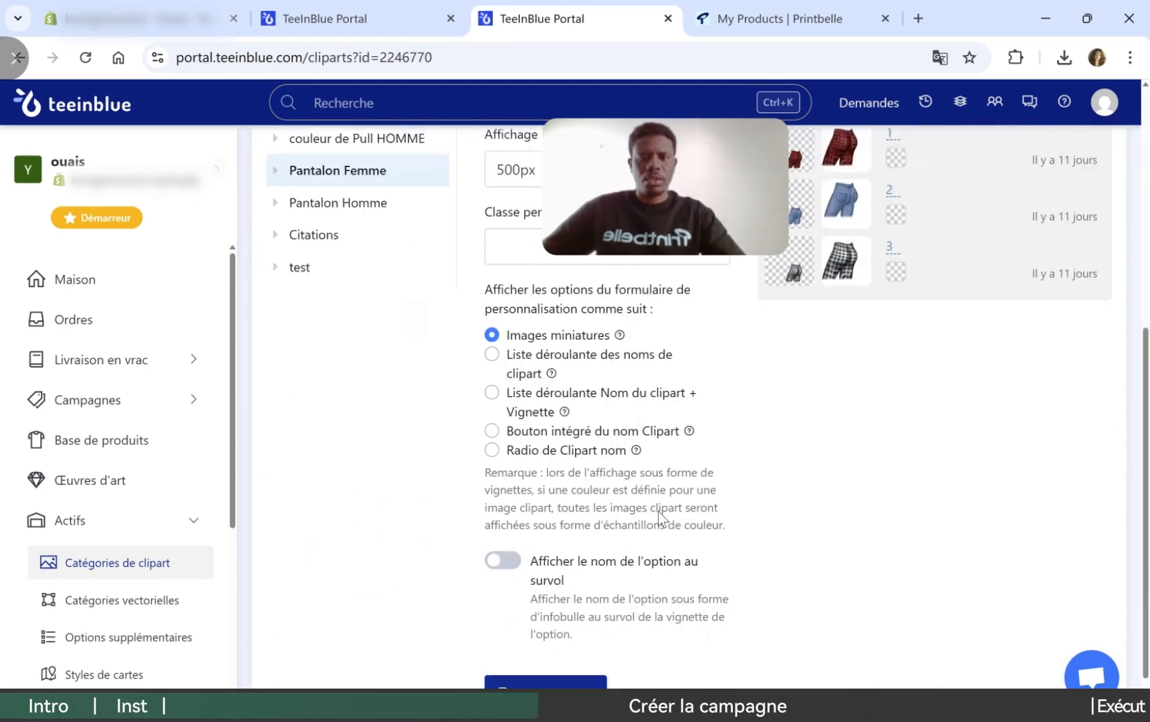
scroll(662, 515, "up", 3)
scroll(661, 522, "down", 2)
scroll(659, 525, "down", 1)
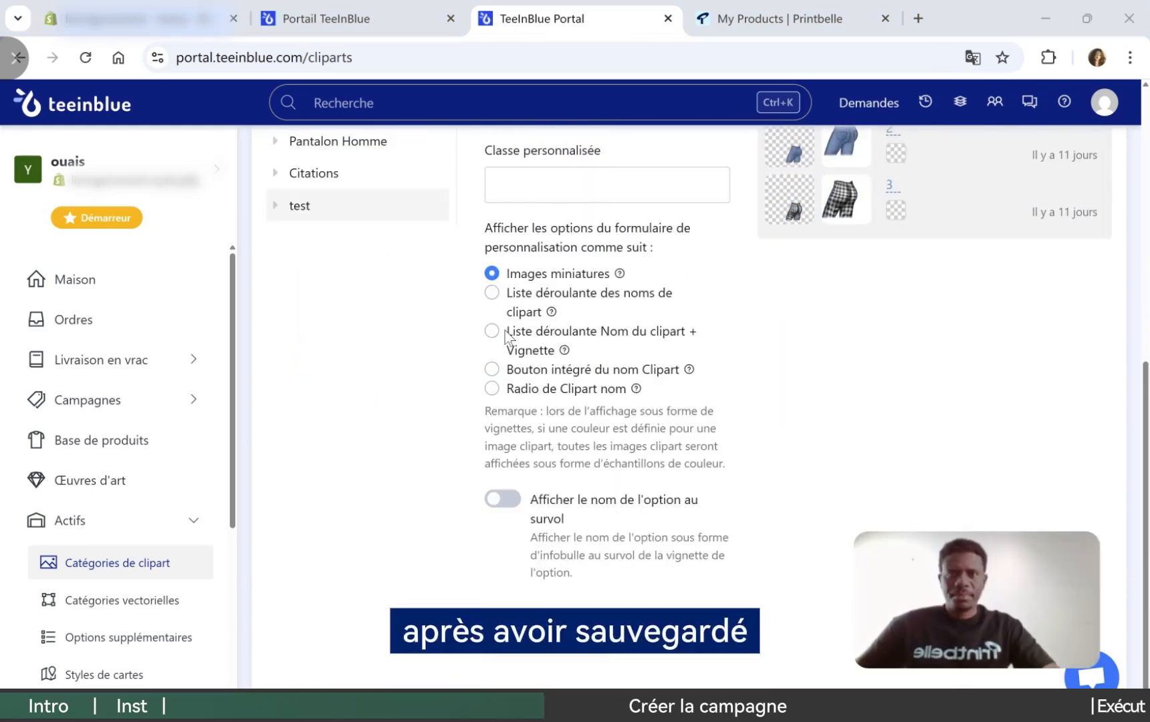
Add nine 800x800 library images to the "œuvre d'art 2026" artwork: both figures' skin, sweatshirts, trousers and hairstyles, plus the drink
left_click(380, 18)
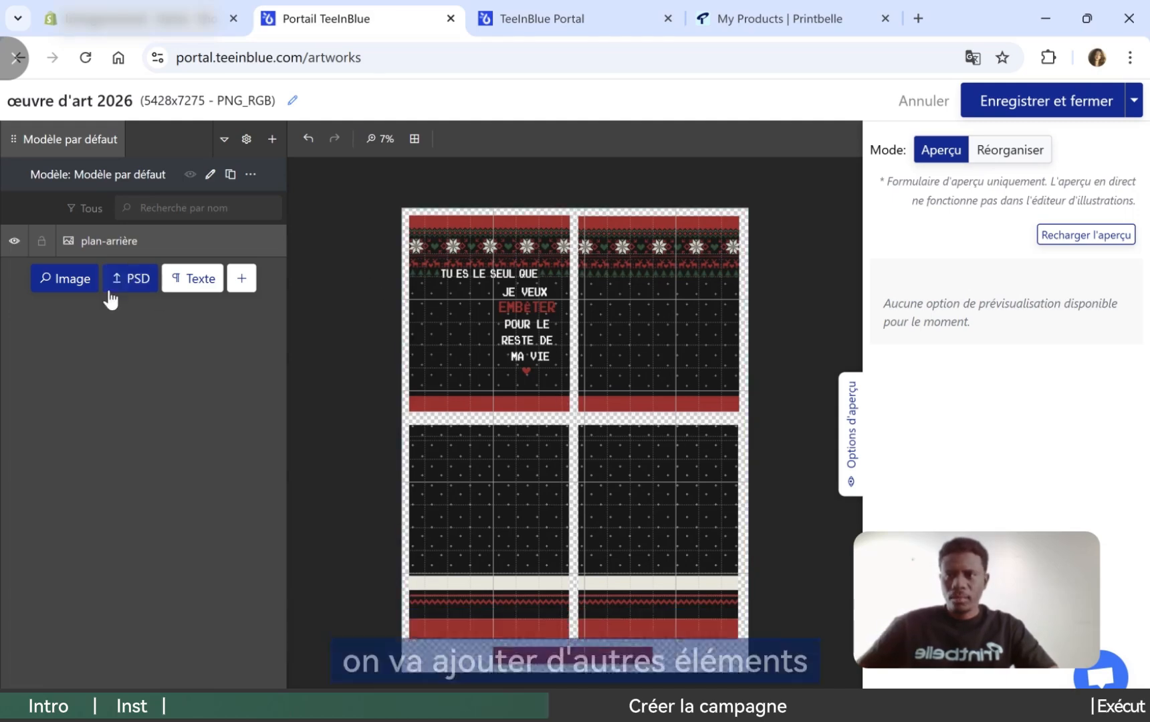
left_click(78, 288)
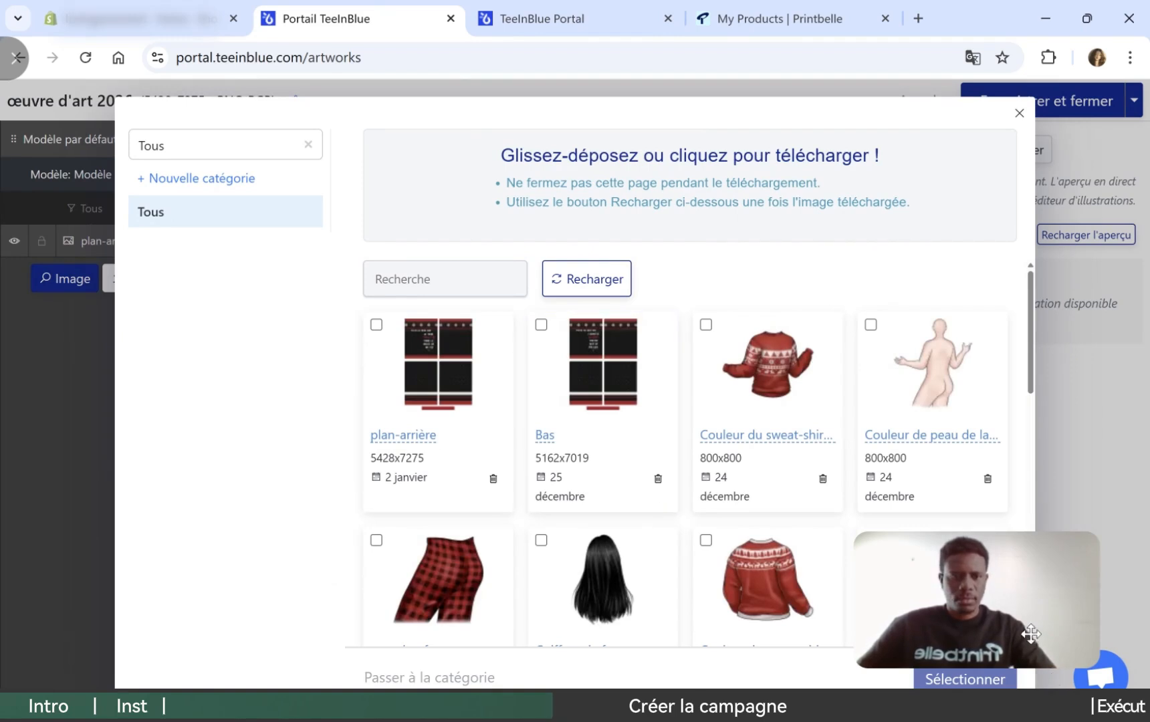
left_click_drag(1031, 634, 277, 584)
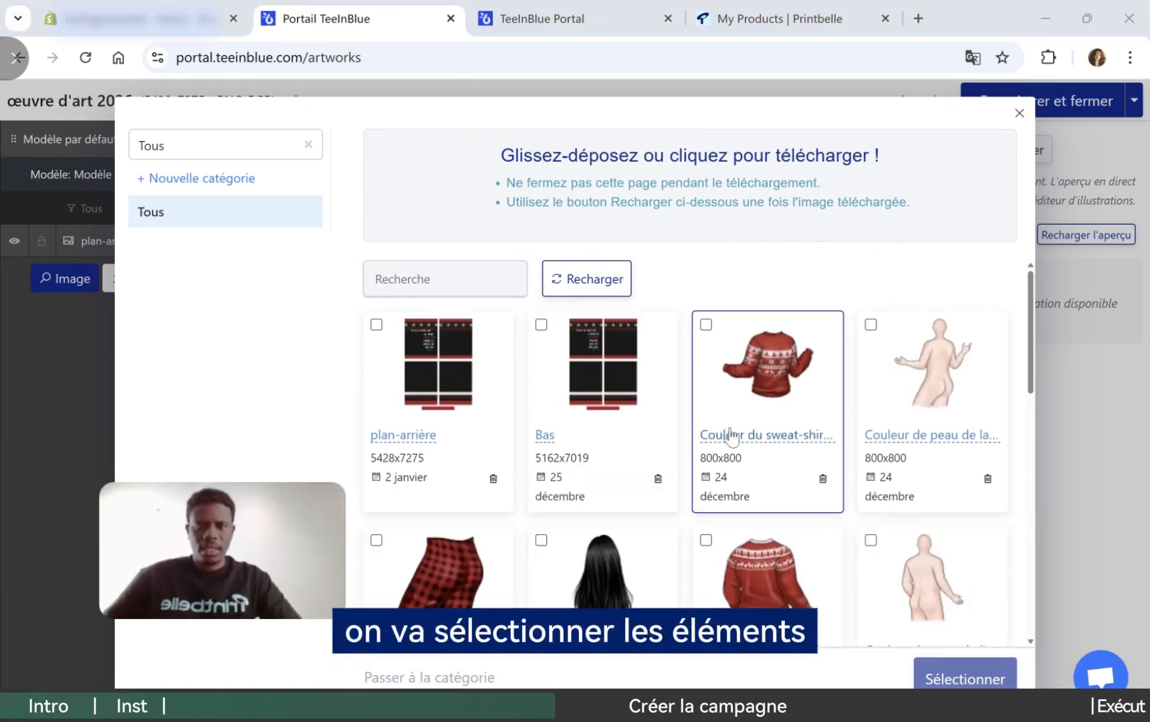
left_click(760, 380)
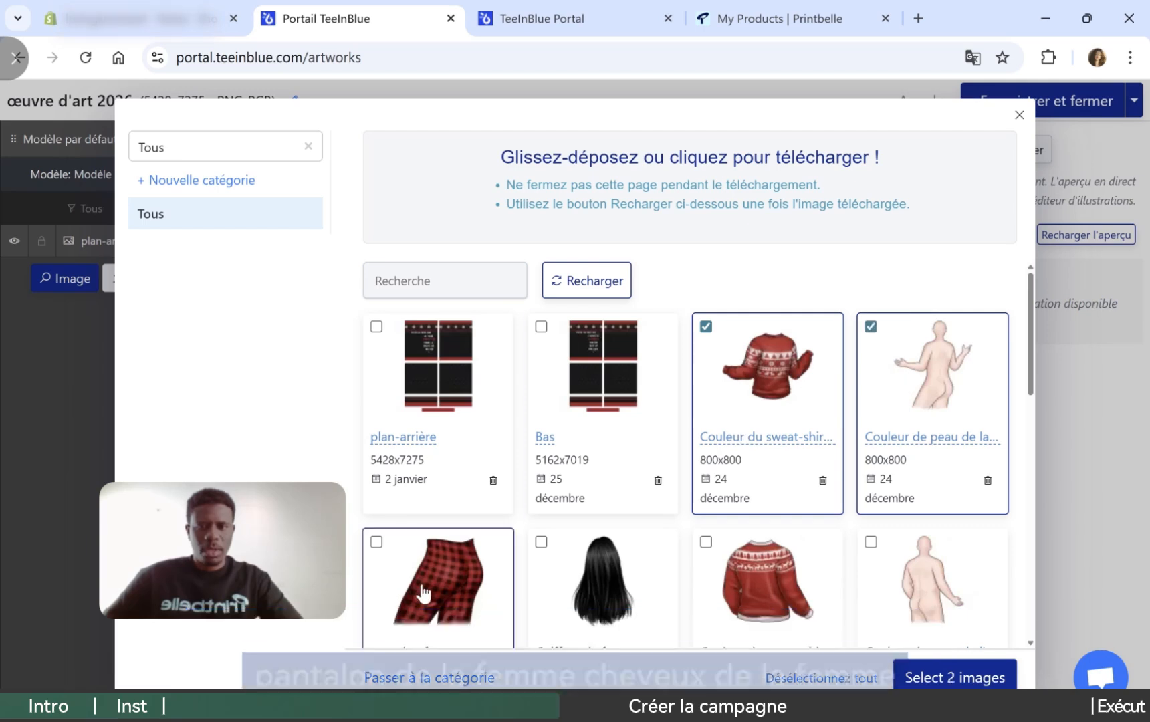
left_click(463, 590)
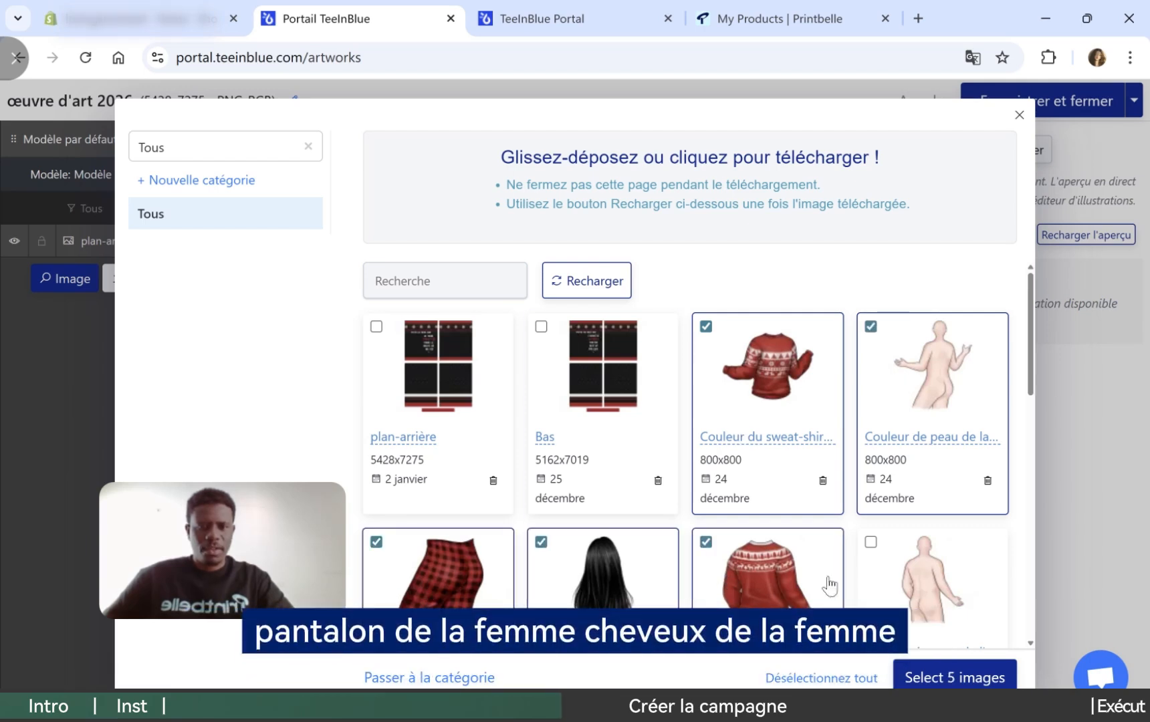
left_click(903, 579)
left_click_drag(1028, 361, 1028, 464)
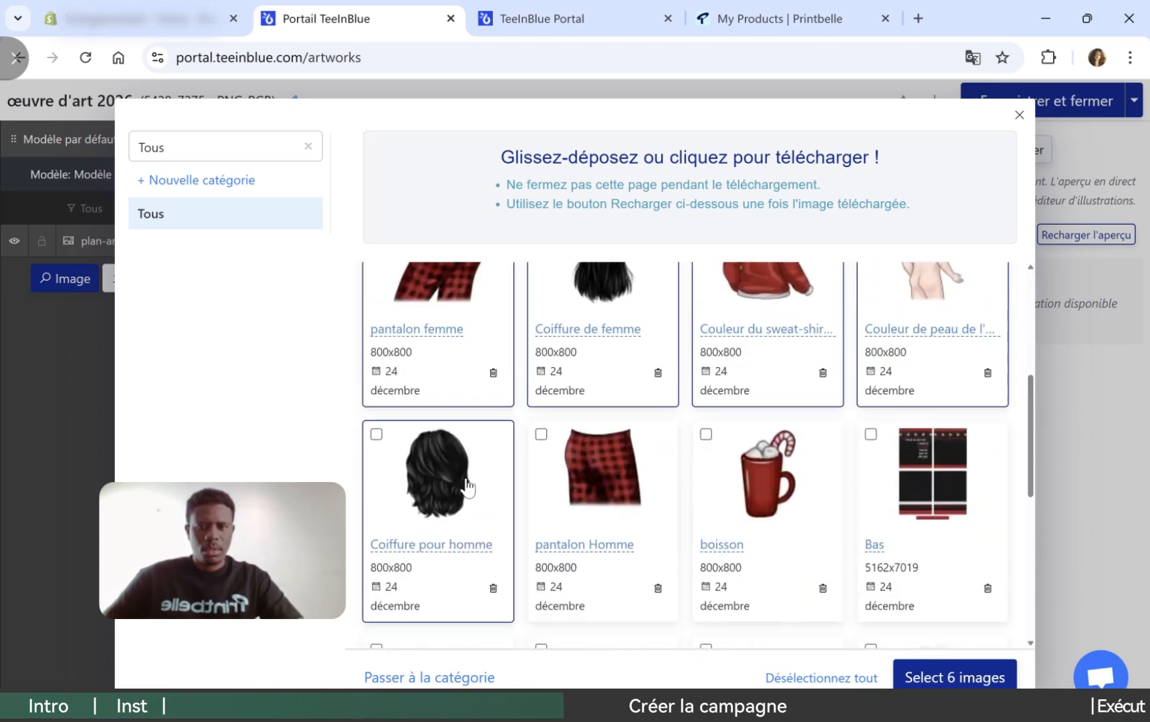
left_click(442, 475)
left_click(622, 484)
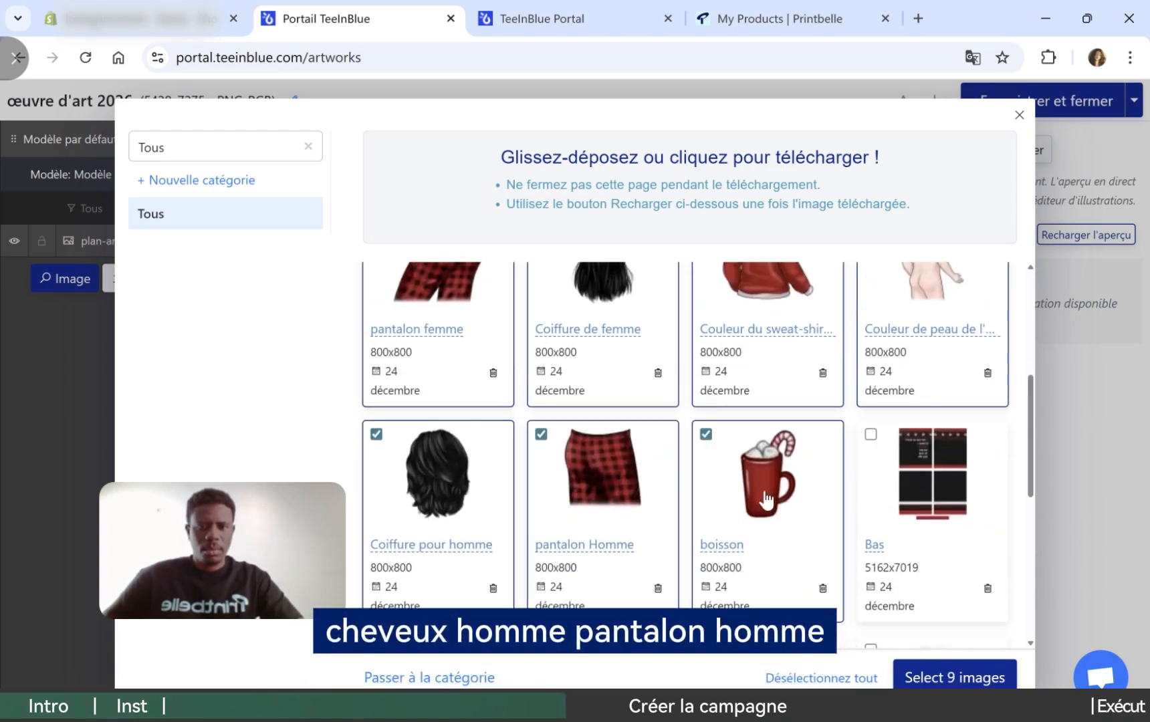
left_click(957, 678)
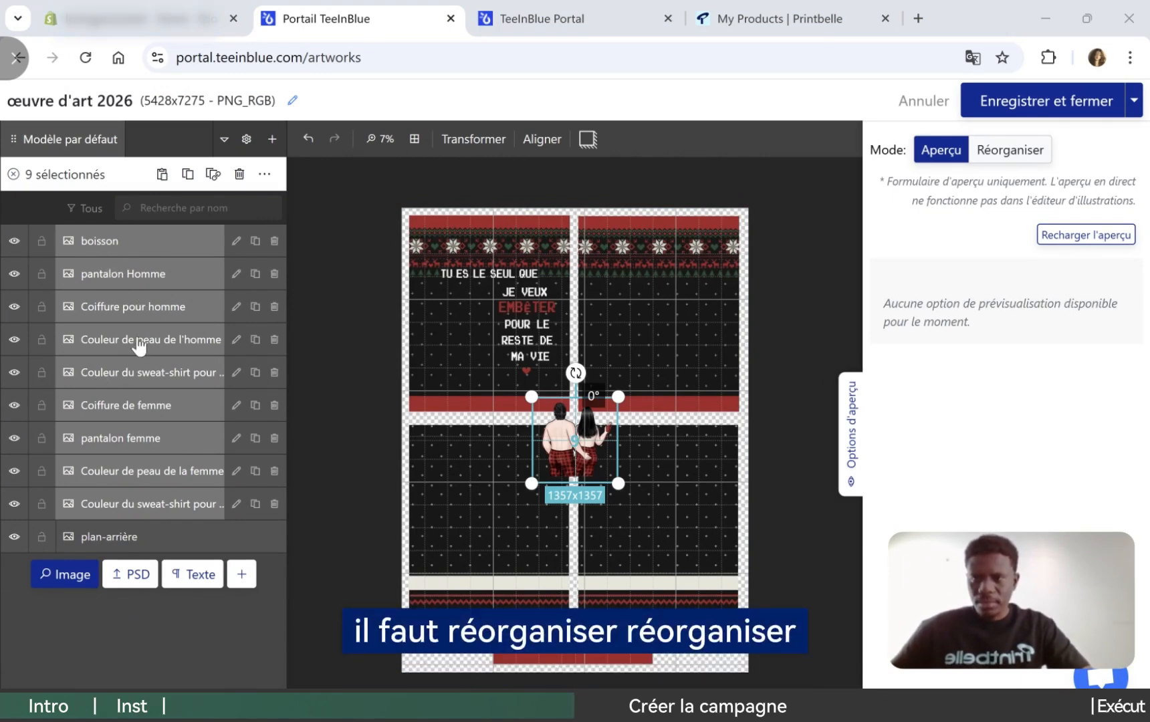
Reorder the artwork's layers so the woman's parts sit above the man's, with "boisson" directly above "plan-arrière"
left_click(97, 275)
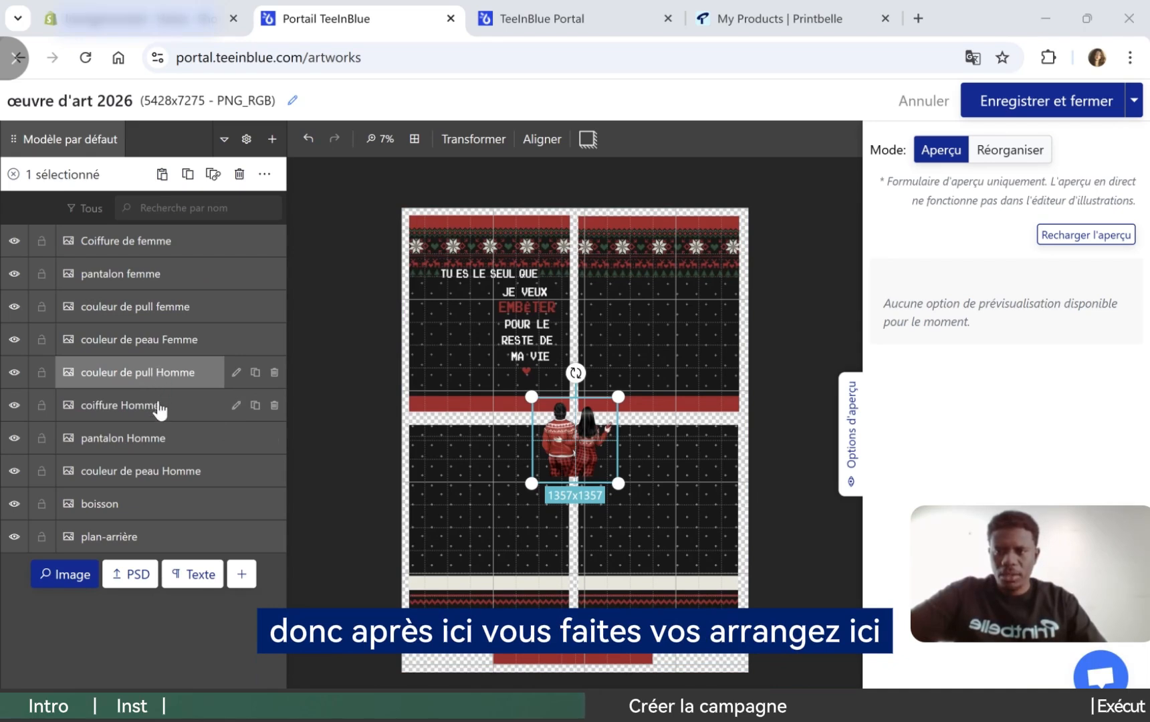
left_click_drag(160, 410, 163, 391)
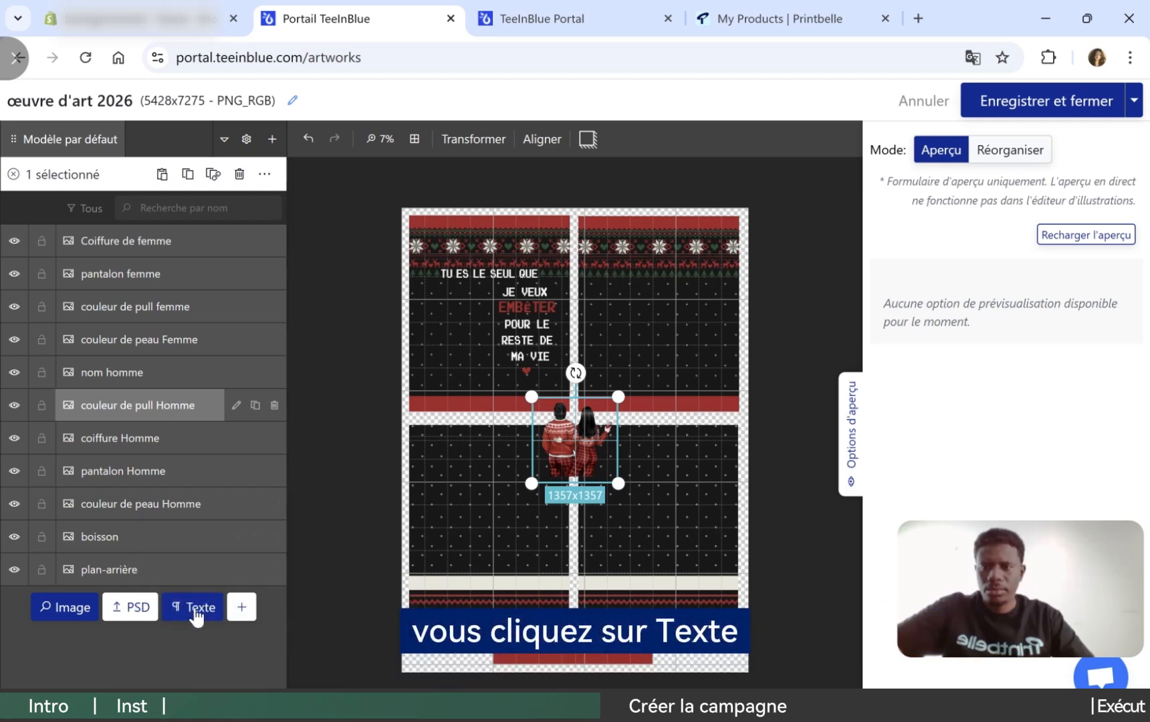
Add a text layer named "nom homme" and move it off the couple onto the slogan panel, below and left of the slogan
left_click(192, 608)
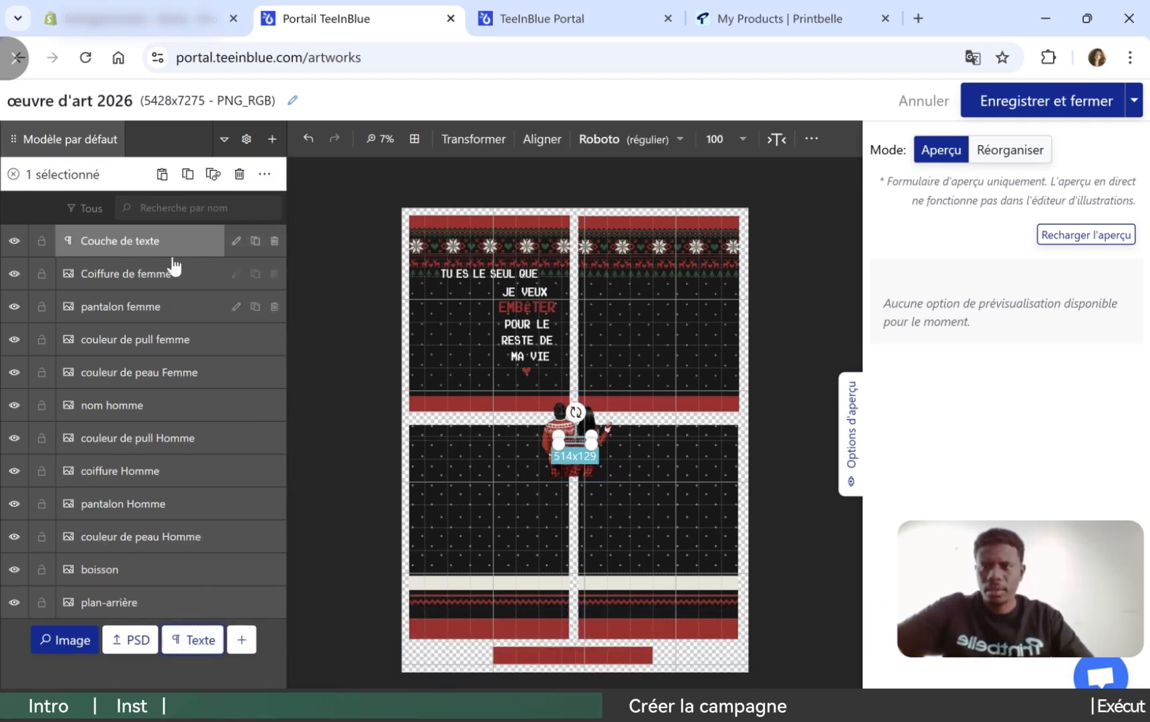
double_click(153, 241)
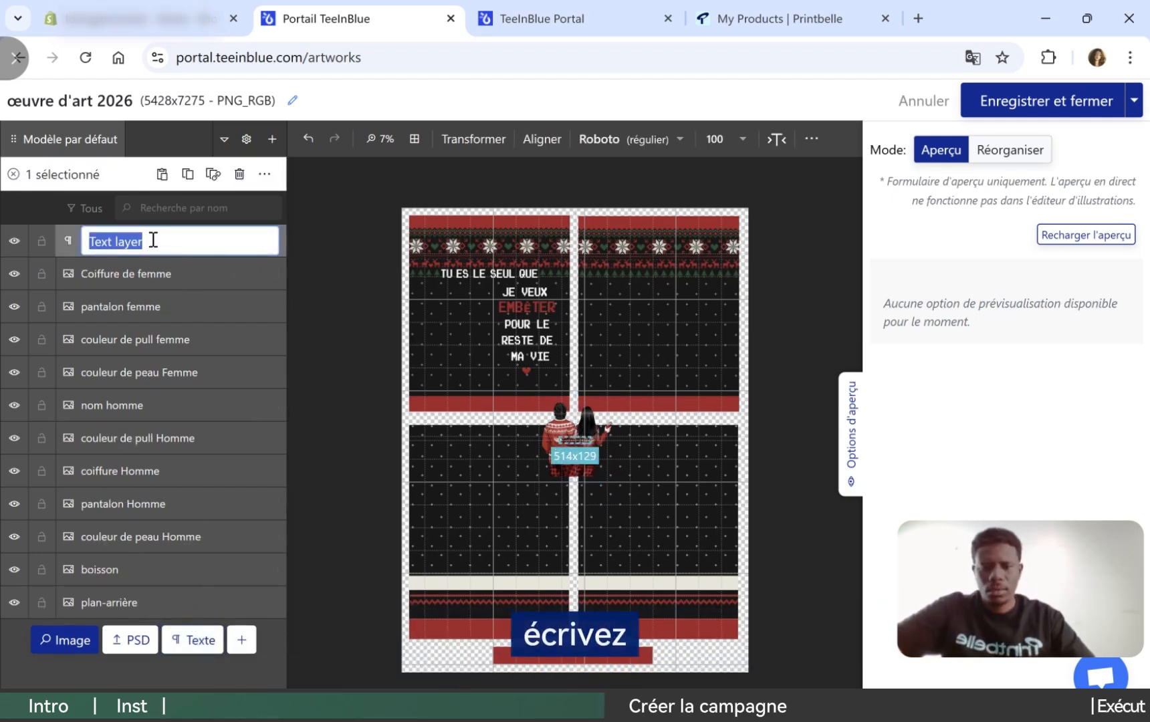
key("BackSpace")
type("nom homme")
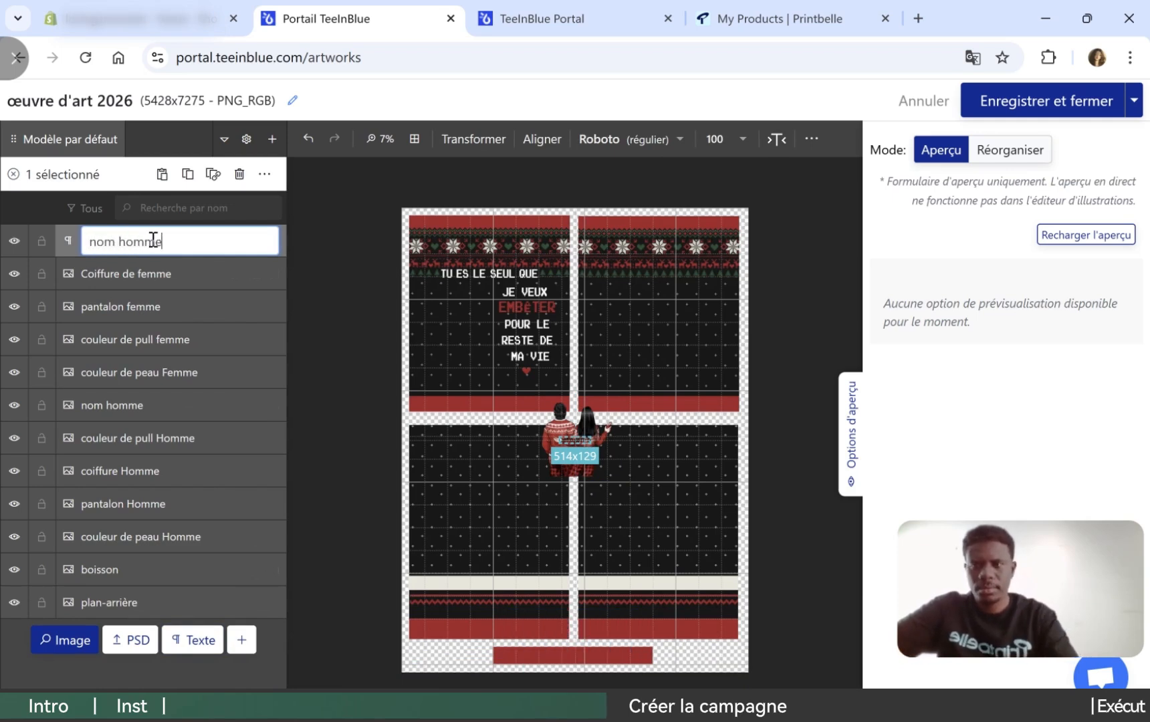
key("Return")
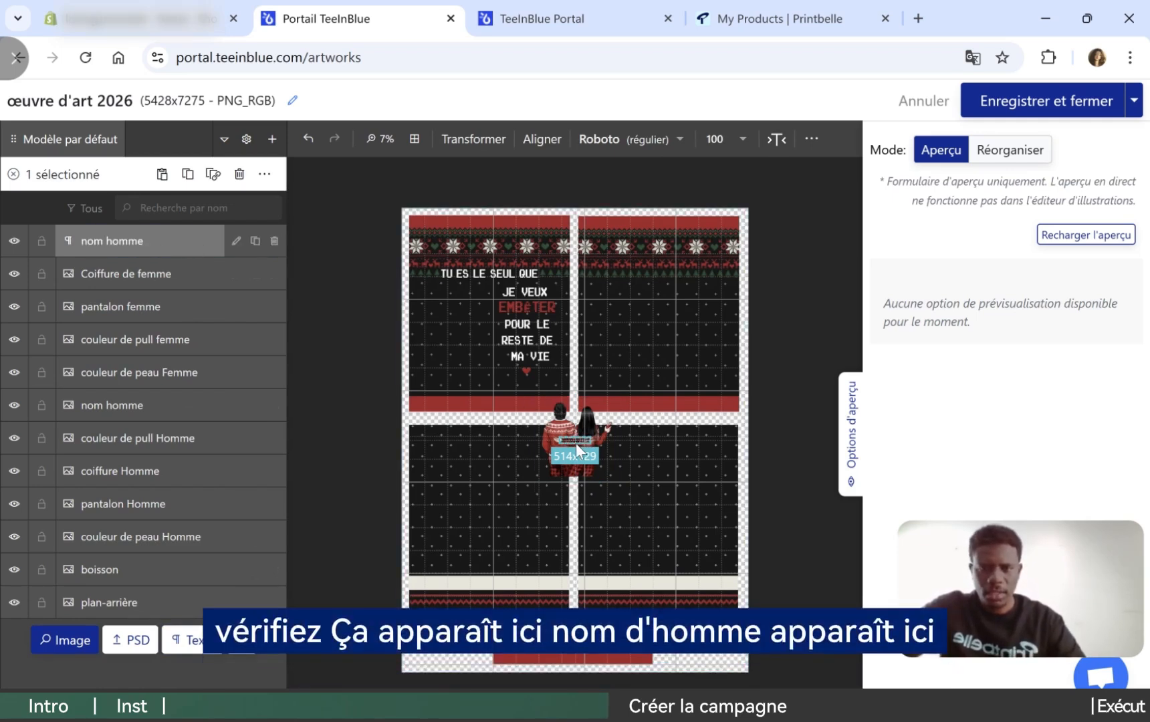
left_click_drag(576, 439, 472, 375)
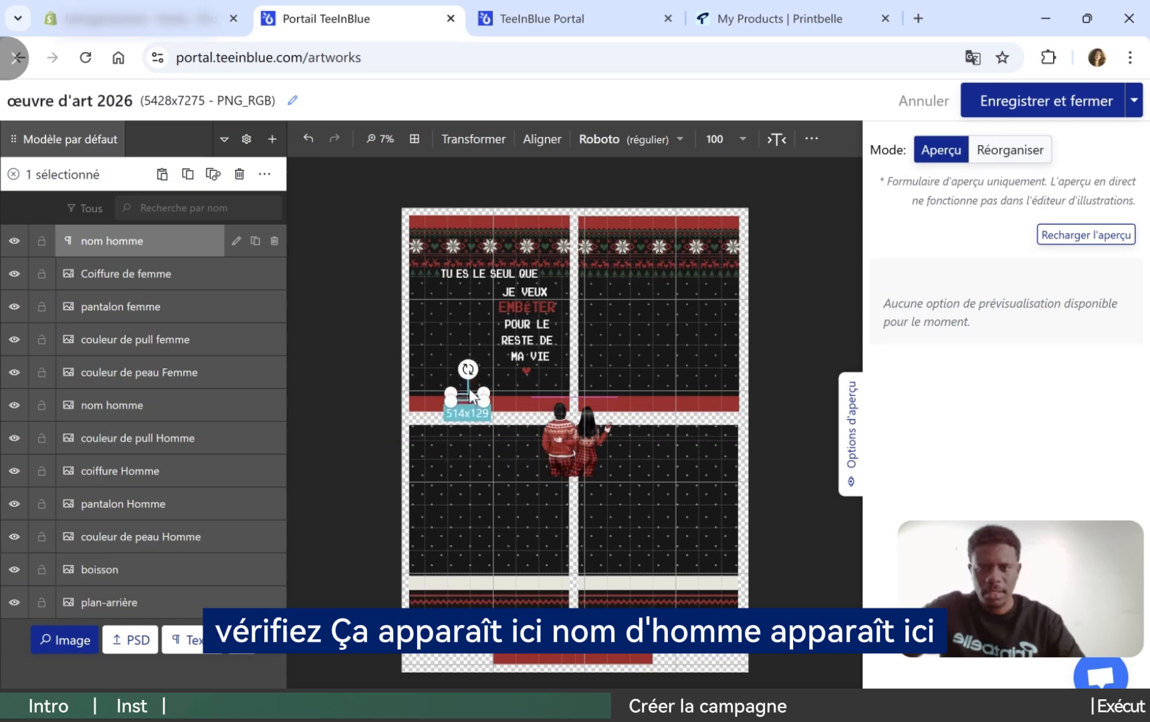
Set the text colour of the "nom homme" text layer to white (#FFFFFF)
scroll(625, 567, "up", 2)
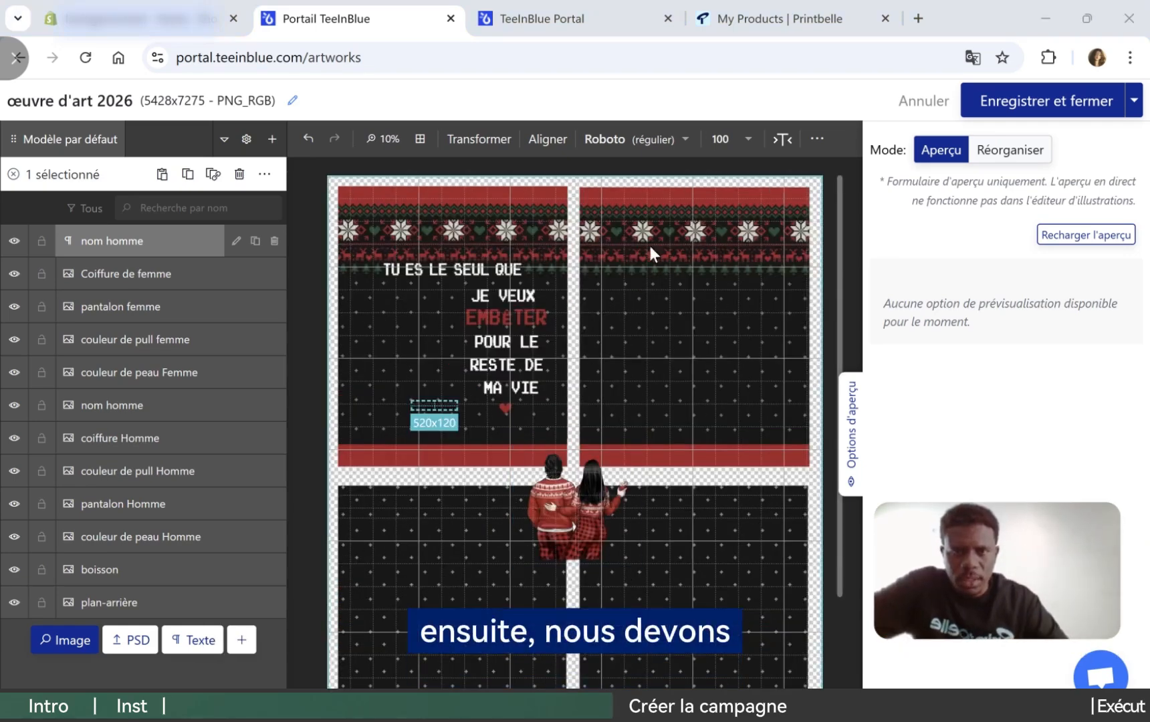
left_click(818, 142)
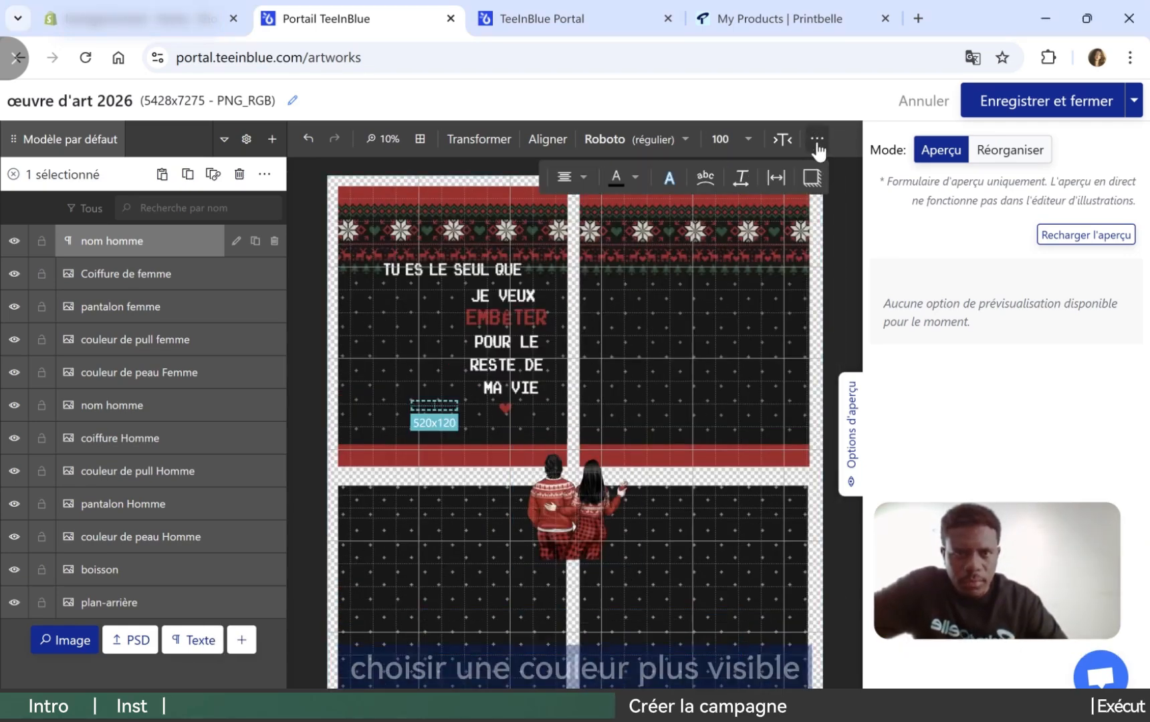
left_click(619, 179)
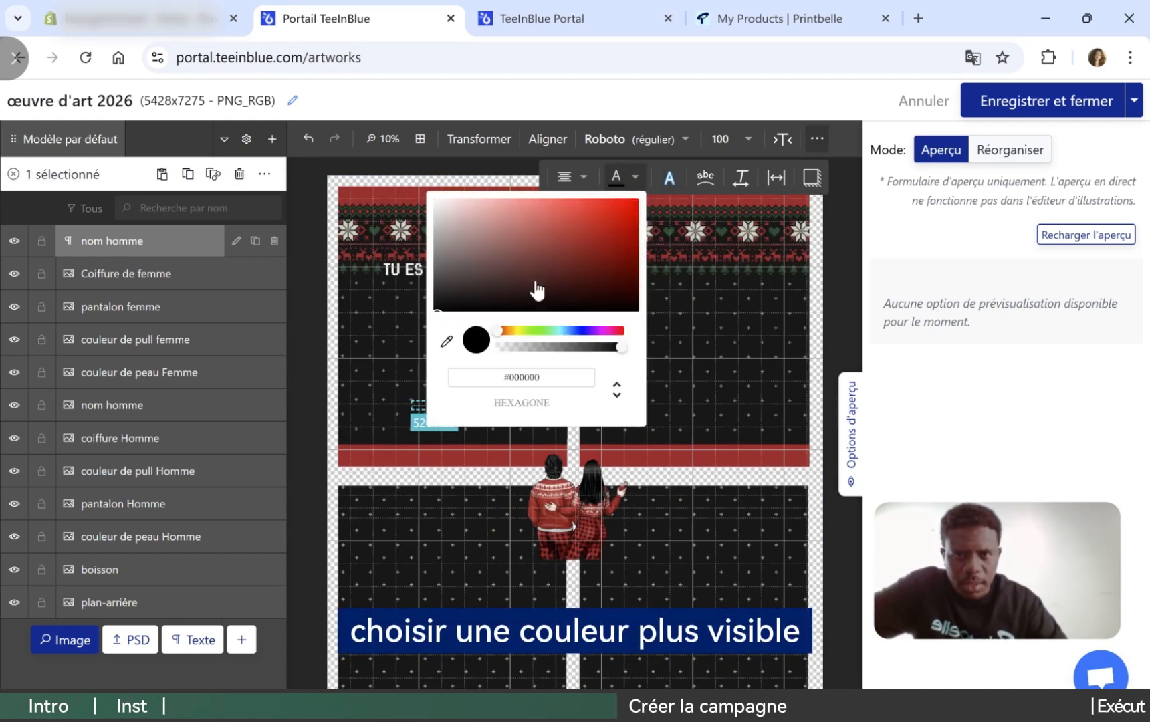
left_click(446, 341)
left_click(454, 350)
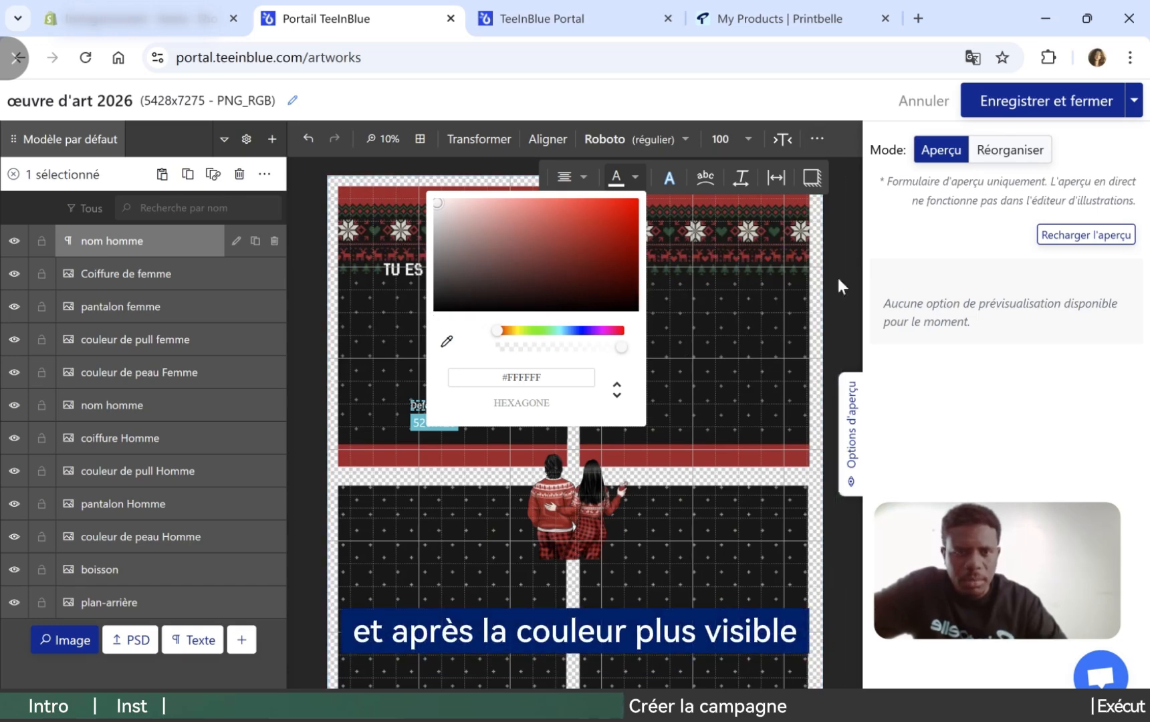
Change the "nom homme" text layer's font to the custom font Merienda-Bold
left_click(683, 140)
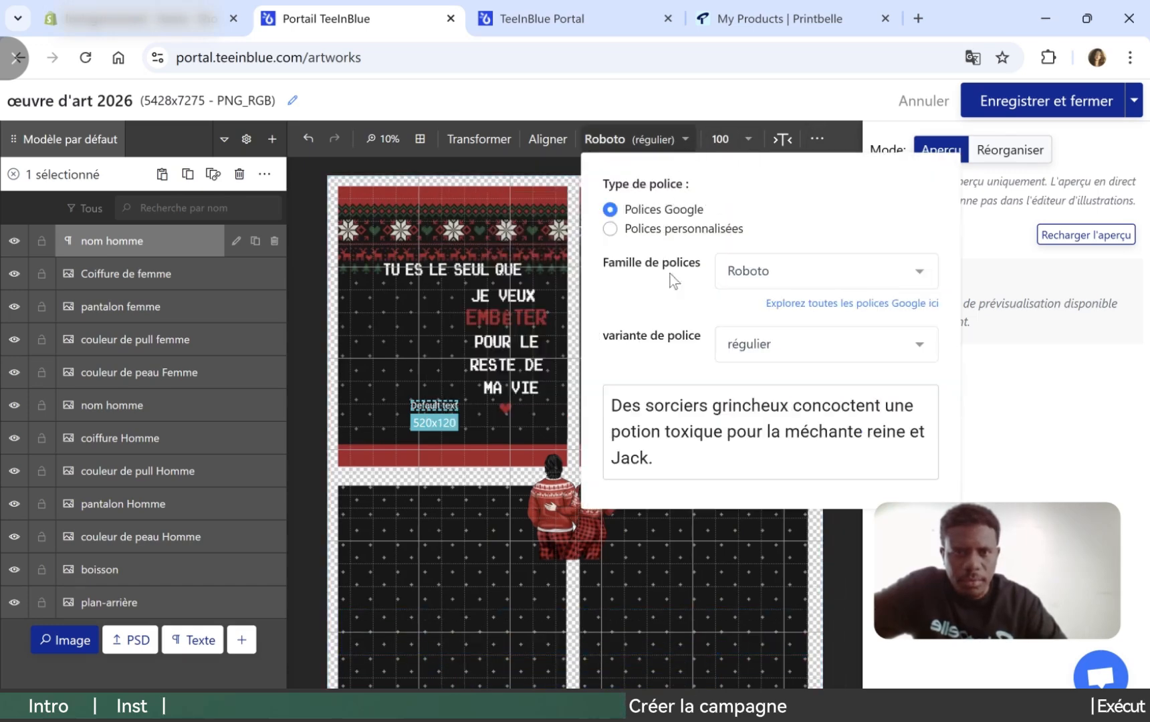
left_click(610, 231)
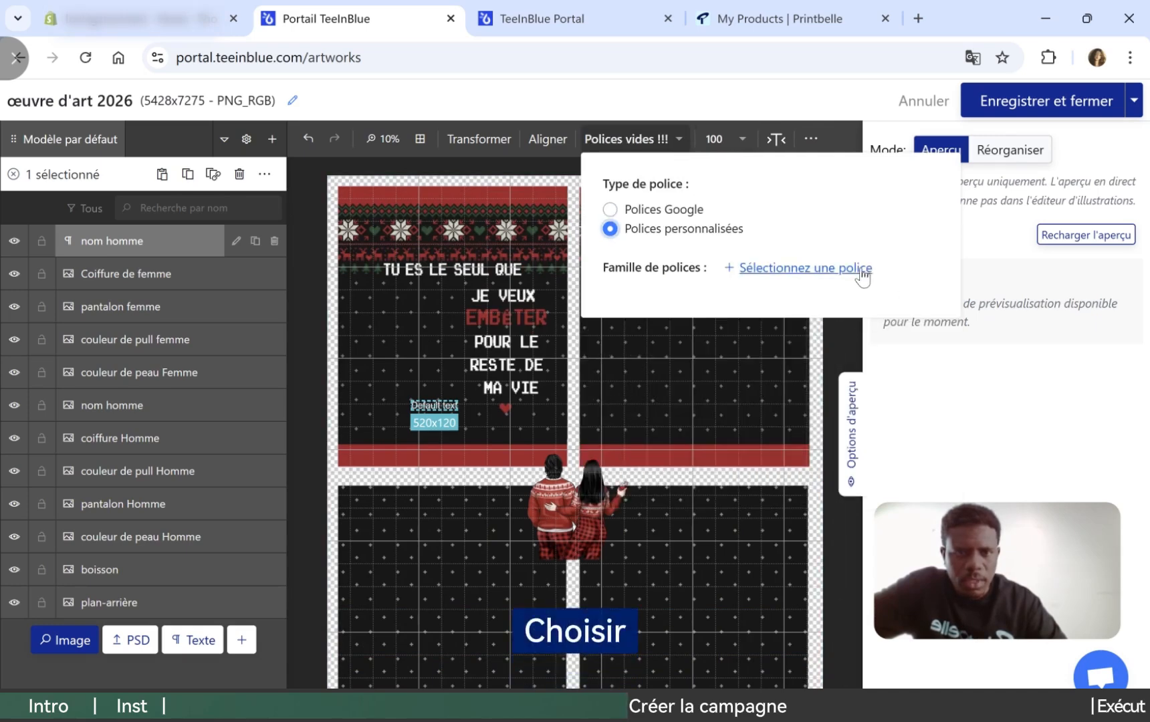
left_click(859, 270)
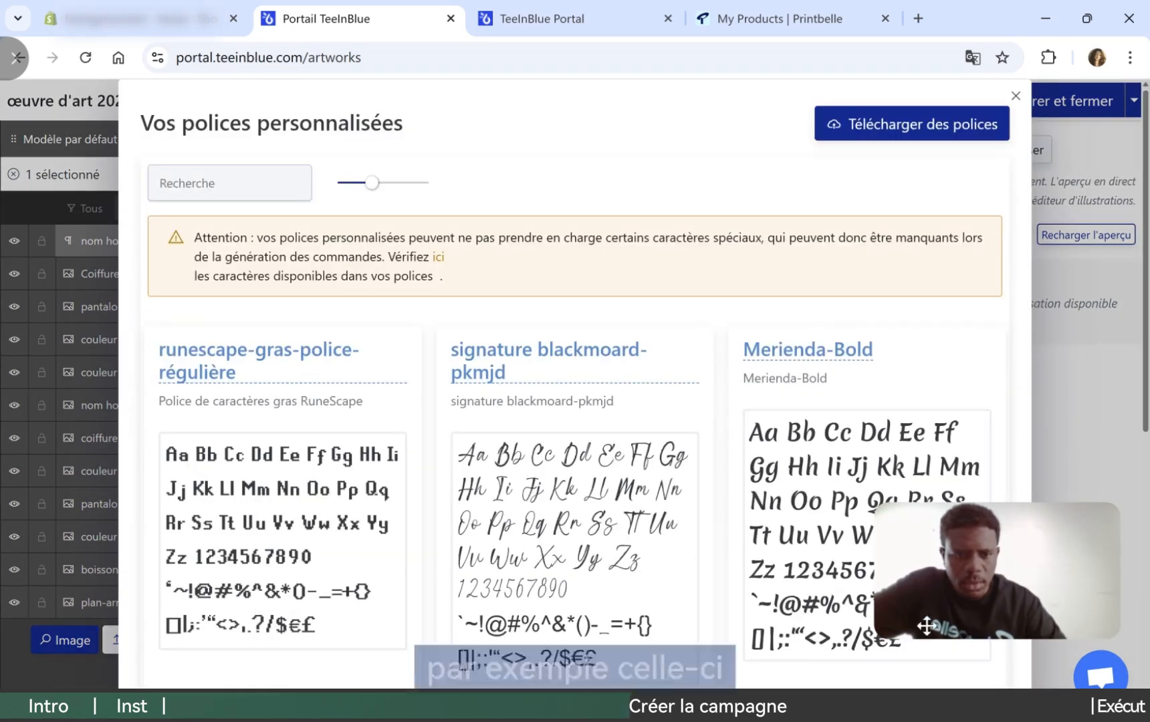
left_click(808, 349)
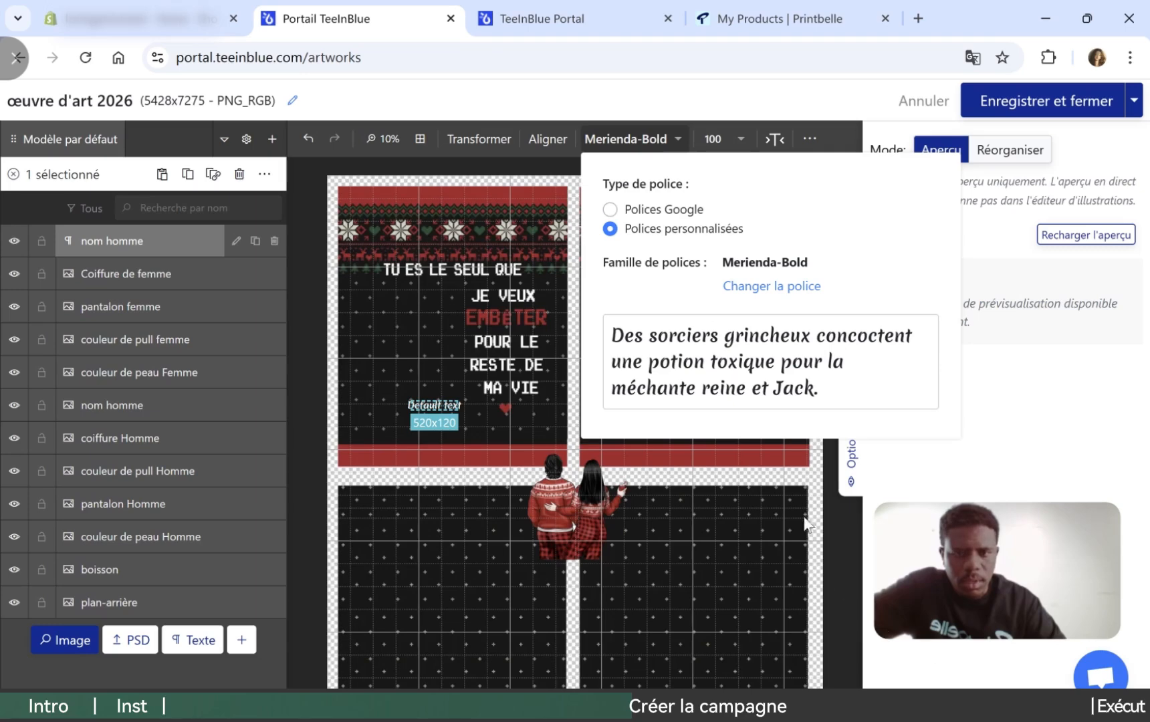
left_click(708, 593)
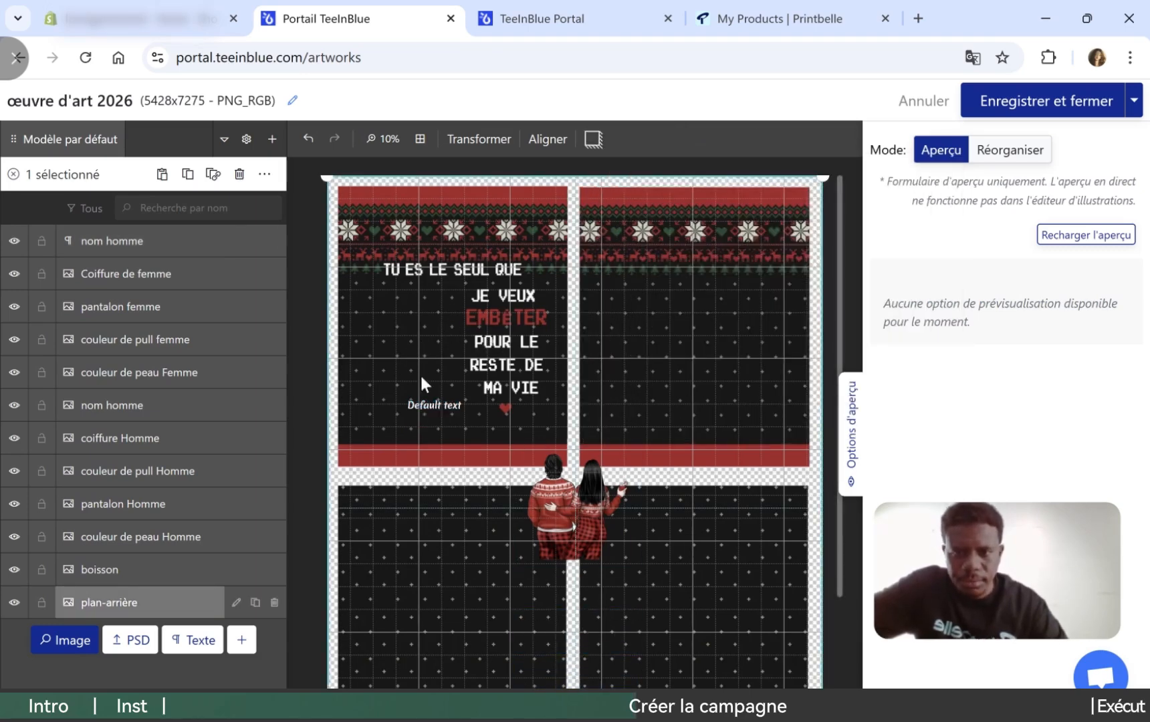
Set the default preview text of the "nom homme" text layer to "ex:" followed by a sample male first name
left_click(463, 394)
left_click(450, 403)
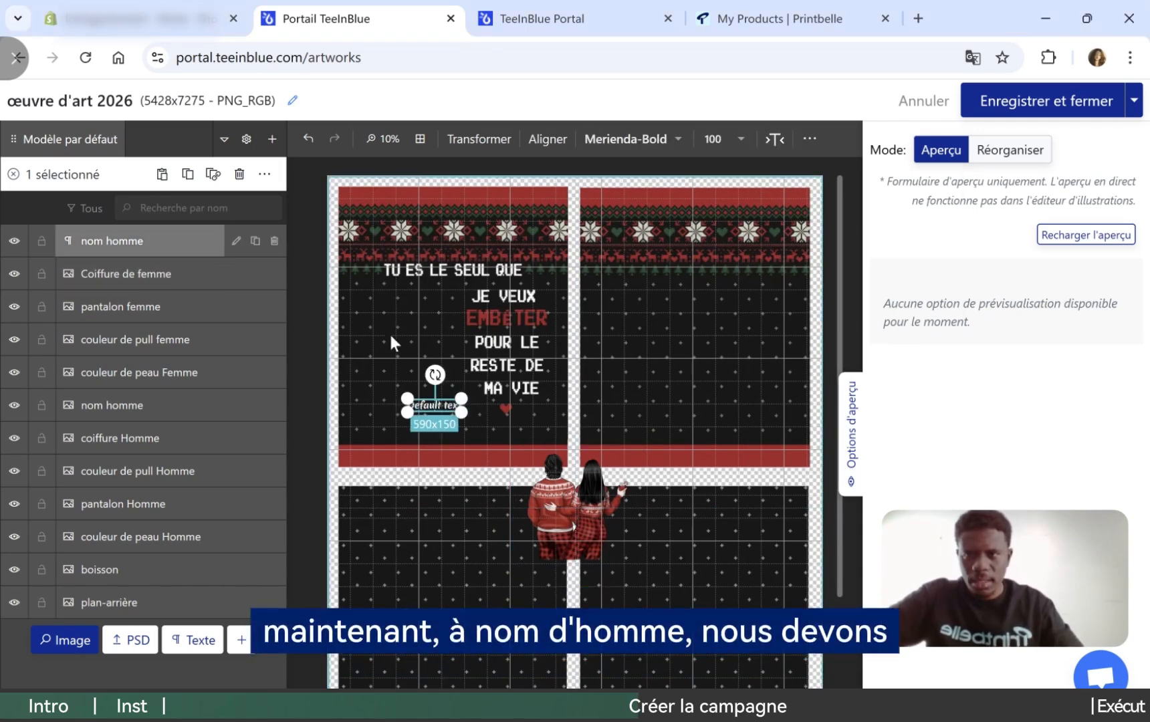
left_click(236, 241)
left_click(231, 258)
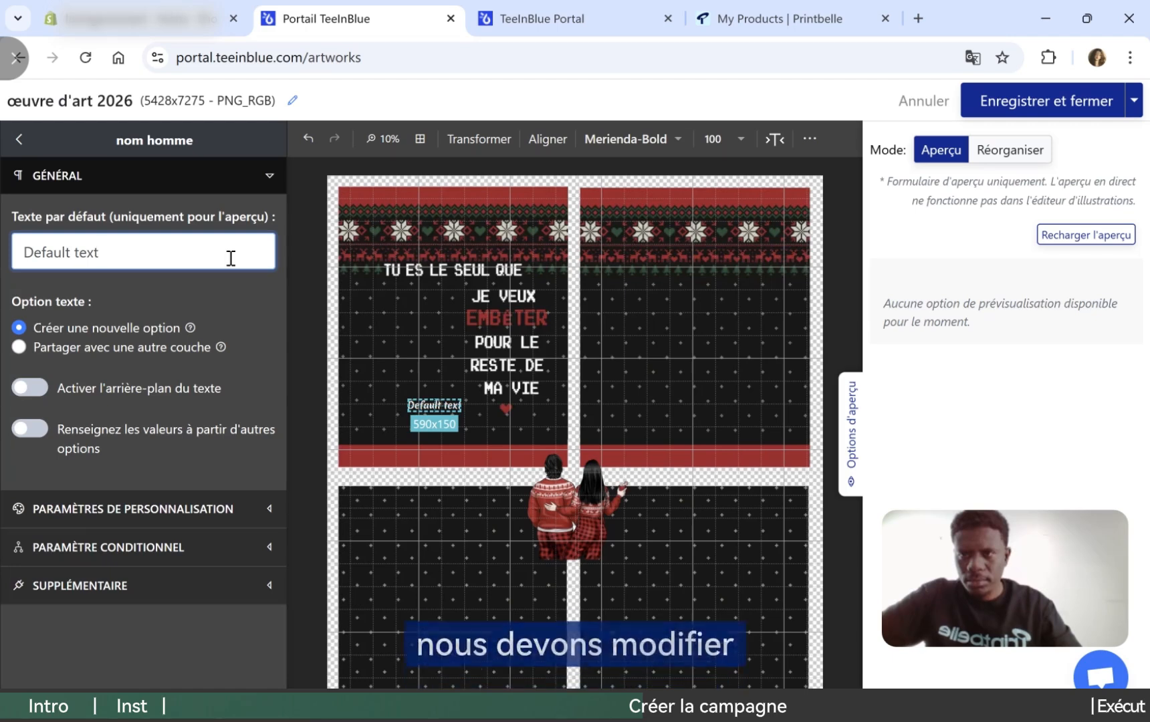
key("BackSpace")
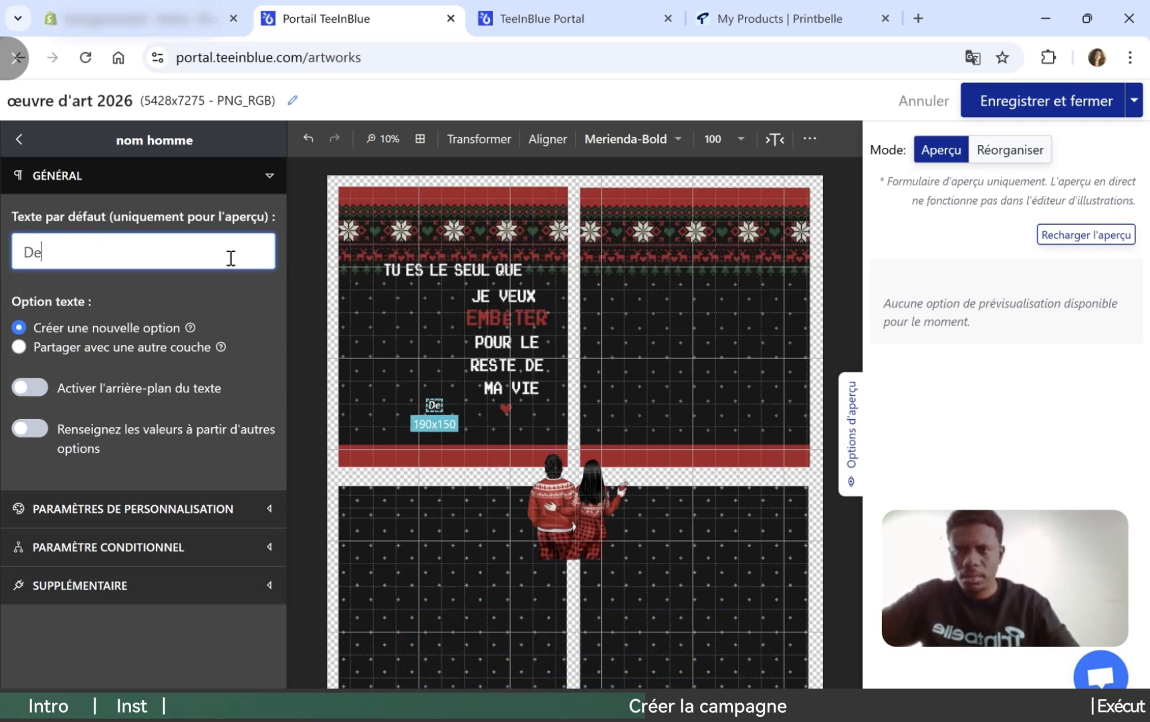
key("BackSpace")
key("BackSpace")
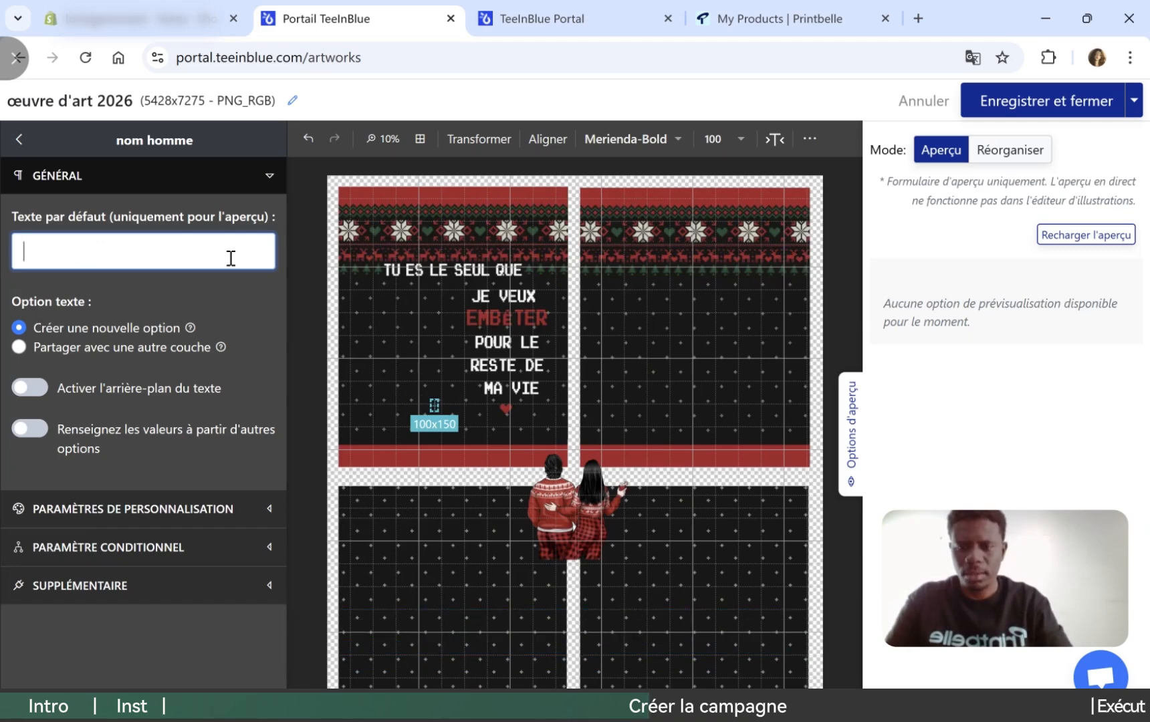
type("ex")
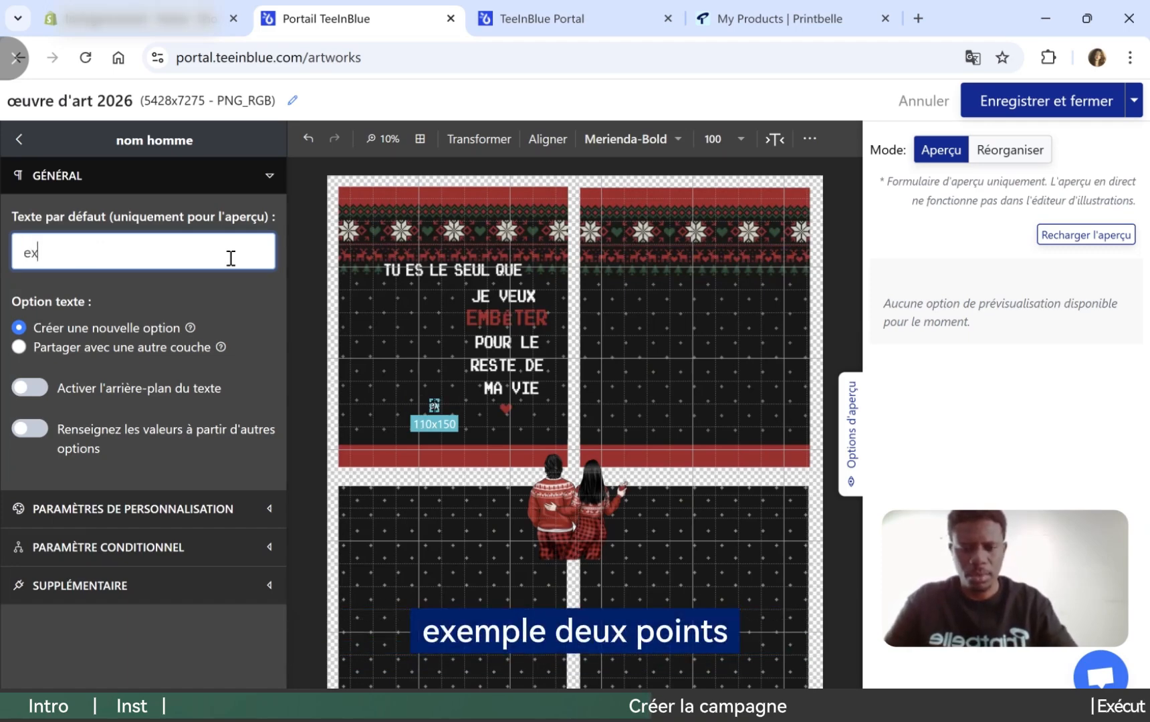
type(":")
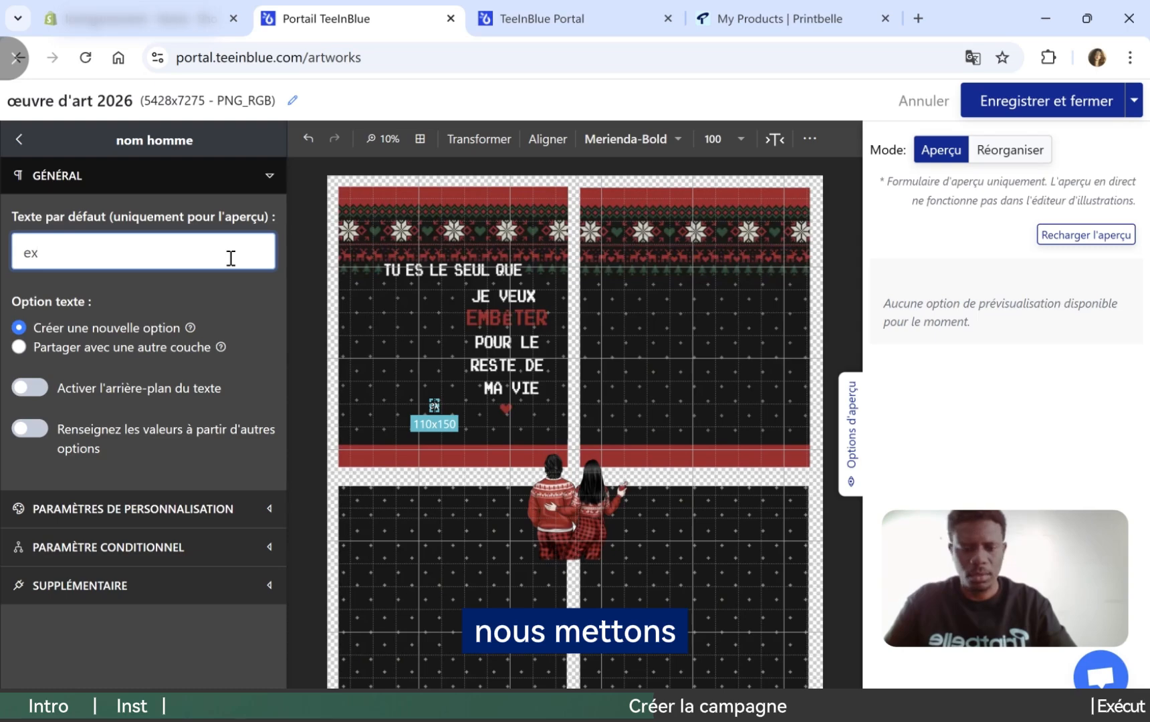
type(":")
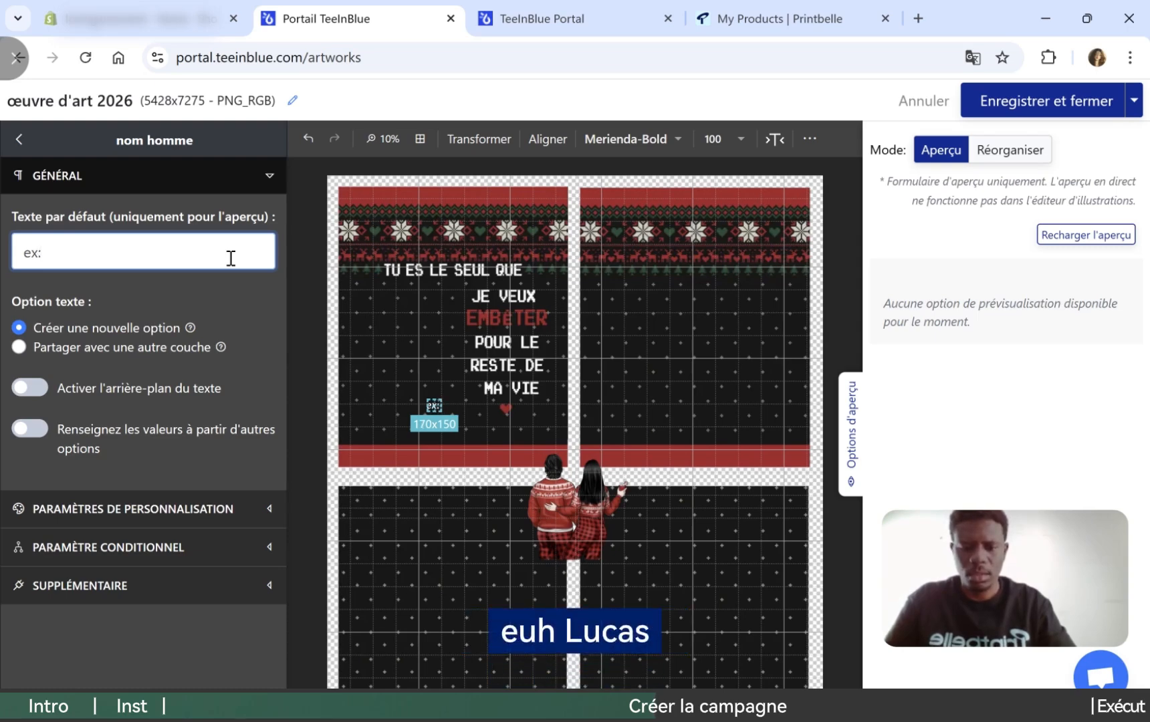
type(" lucas")
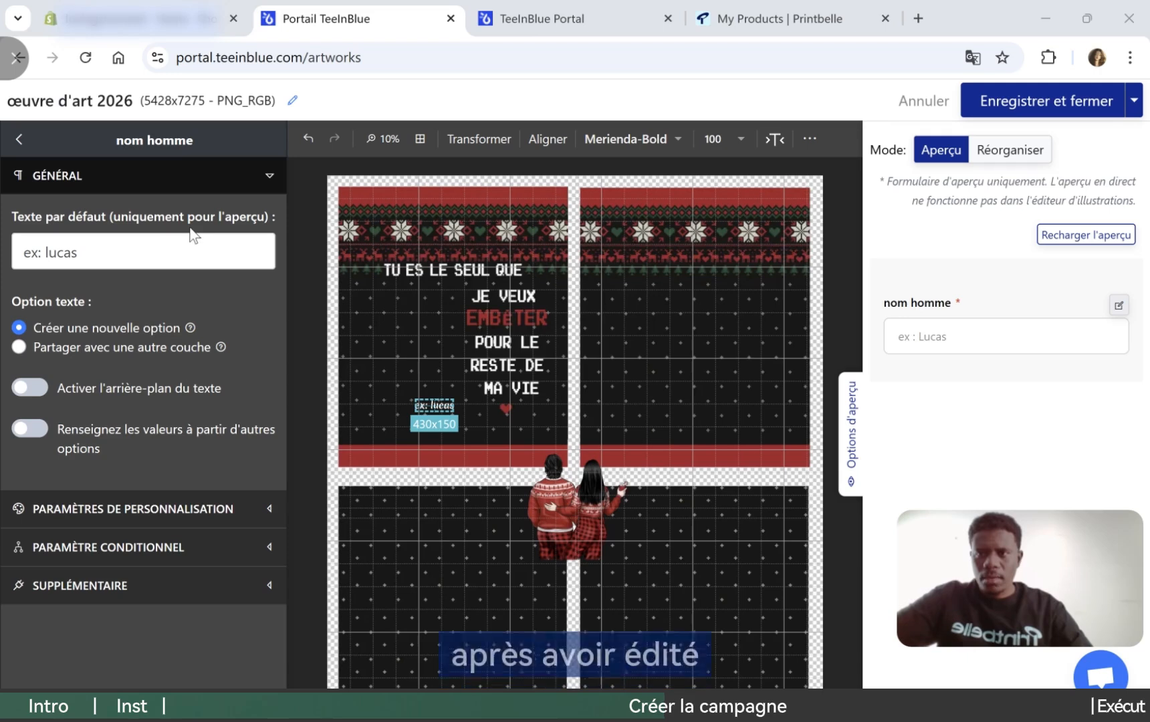
Review the personalisation and conditional settings of the "nom homme" text layer, then return to the layer list
left_click(228, 242)
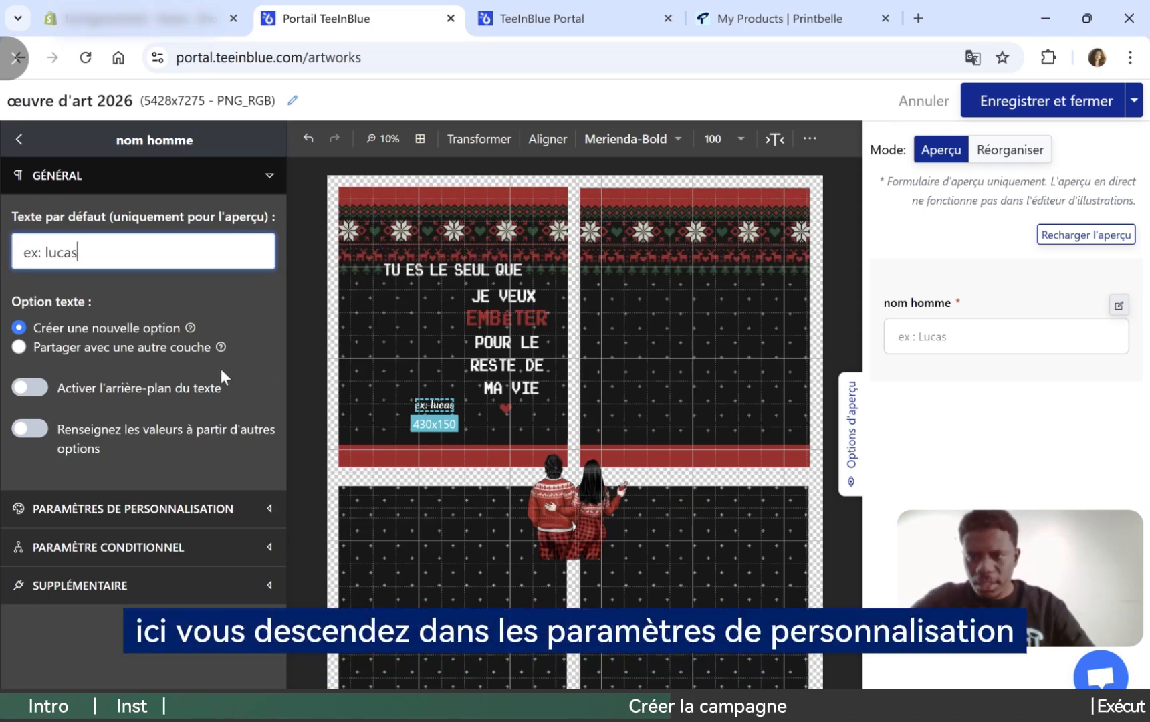
left_click(260, 517)
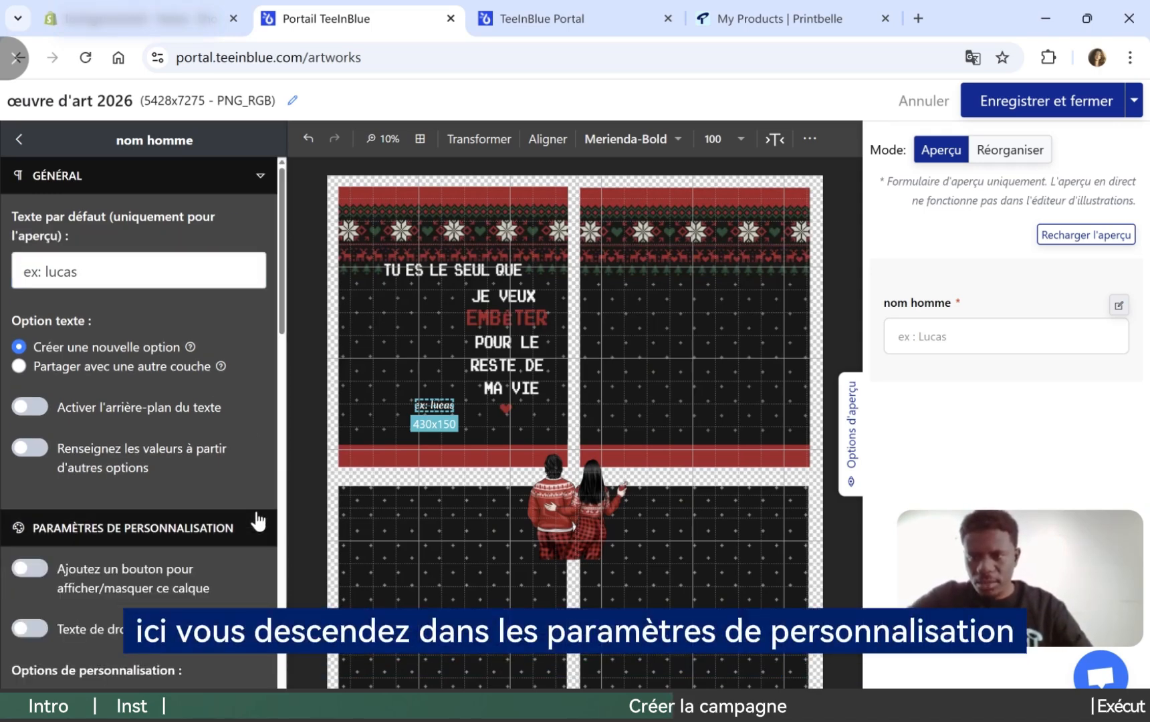
scroll(266, 462, "down", 8)
scroll(153, 415, "down", 10)
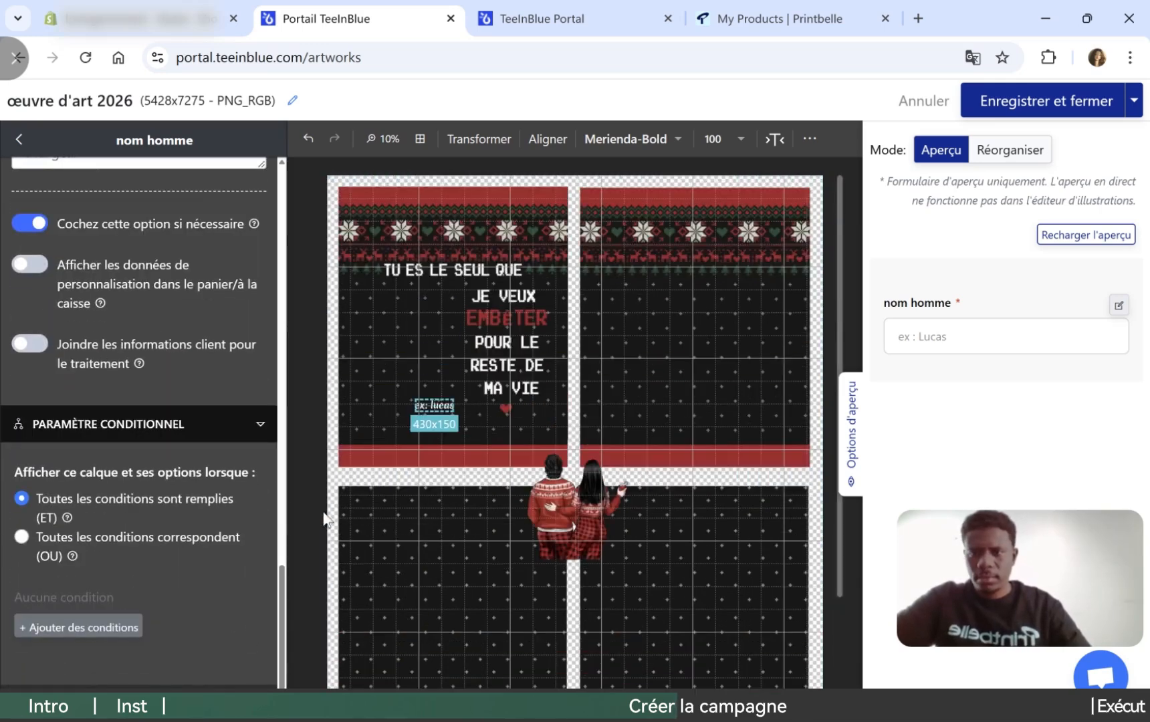
scroll(268, 502, "up", 15)
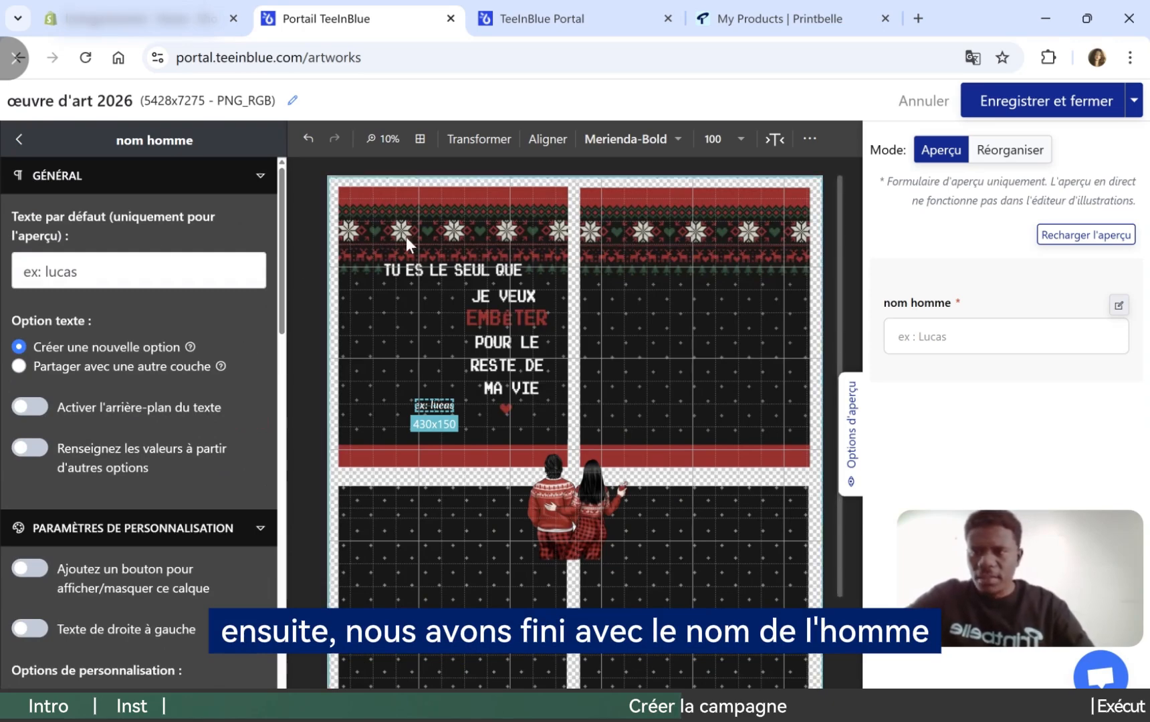
left_click(19, 138)
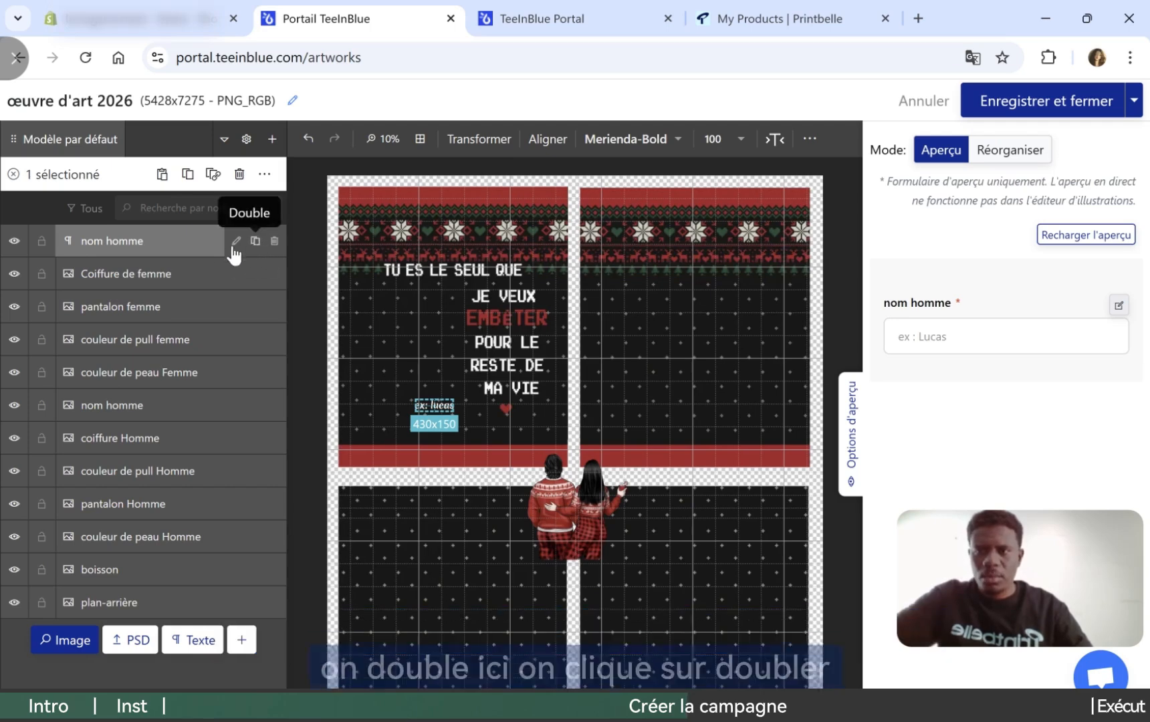
Duplicate the "nom homme" text layer and rename the copy "nom femme"
left_click(254, 242)
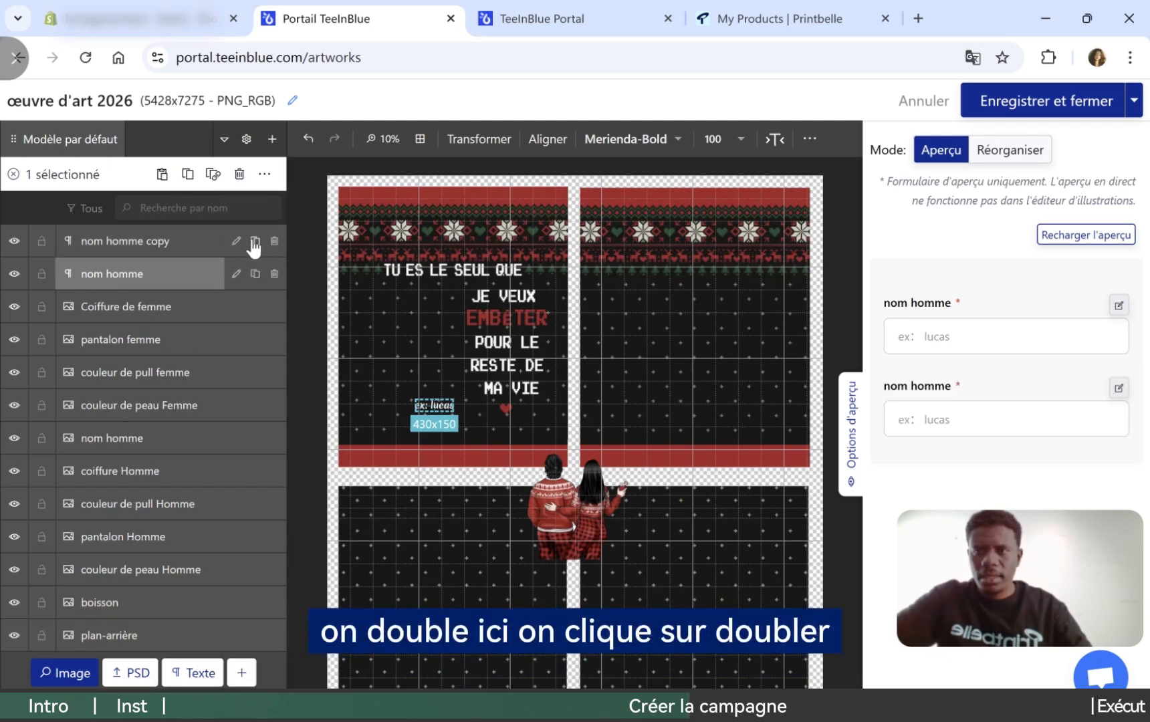
double_click(212, 245)
type("nom fem")
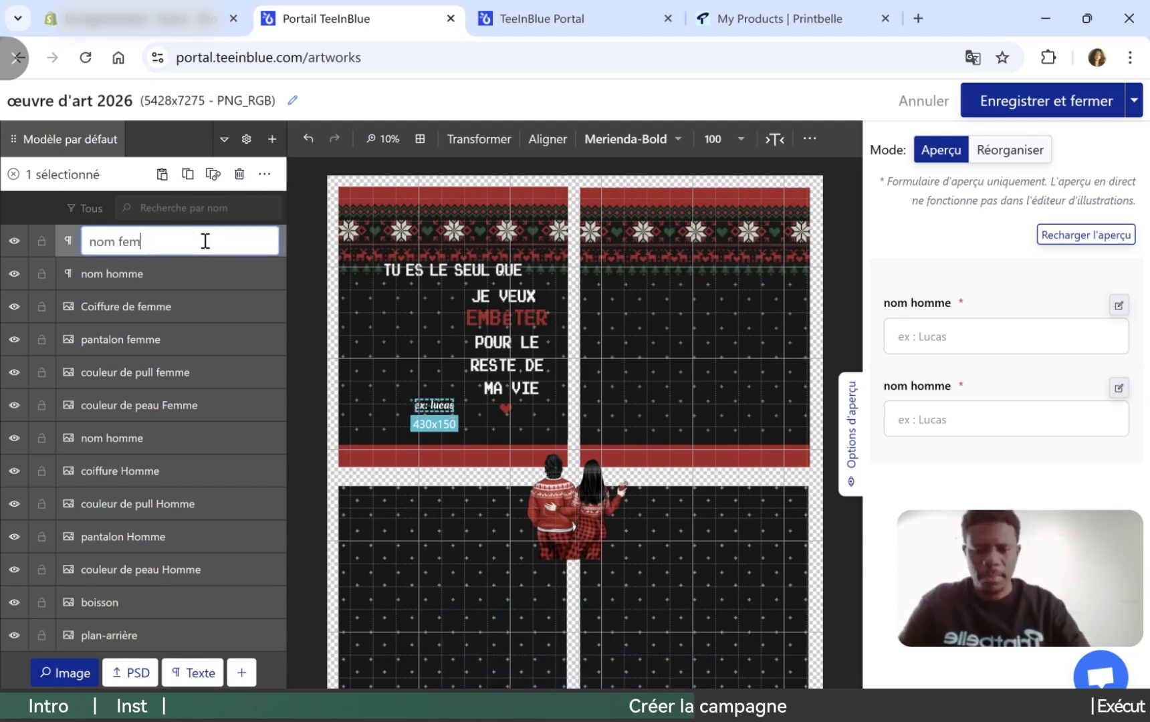
type("me")
key("Return")
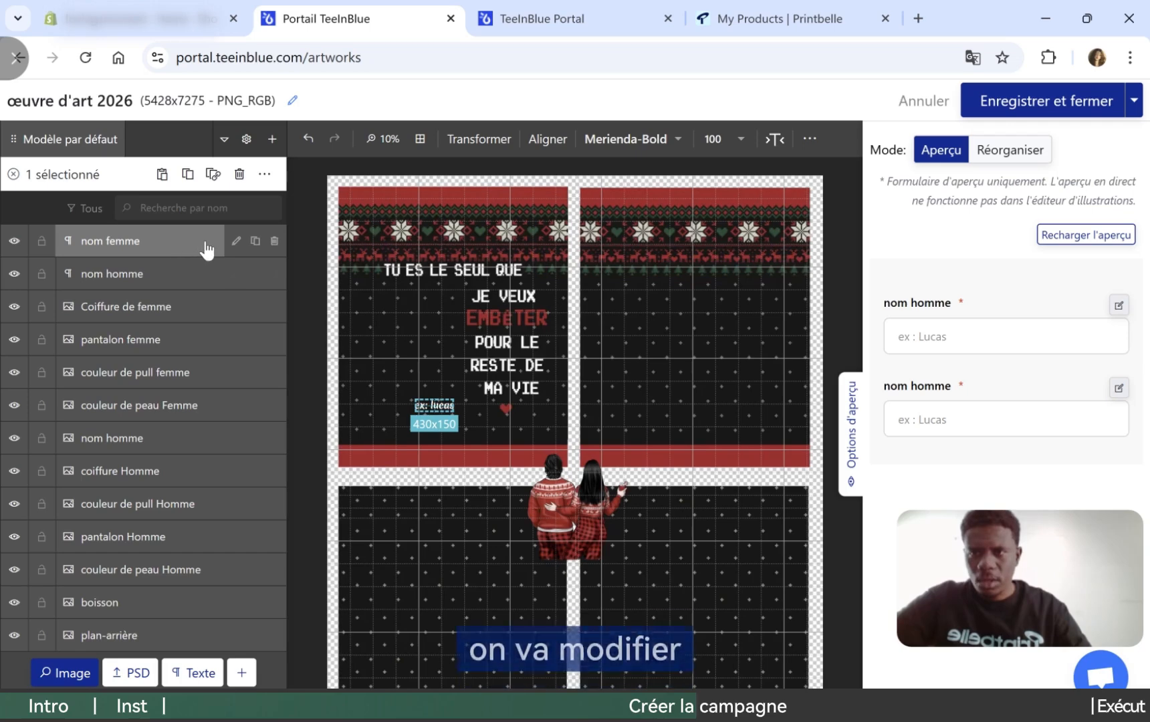
Set the personalisation option title of the "nom femme" text layer to "nom femme" and check its conditional settings
left_click(236, 242)
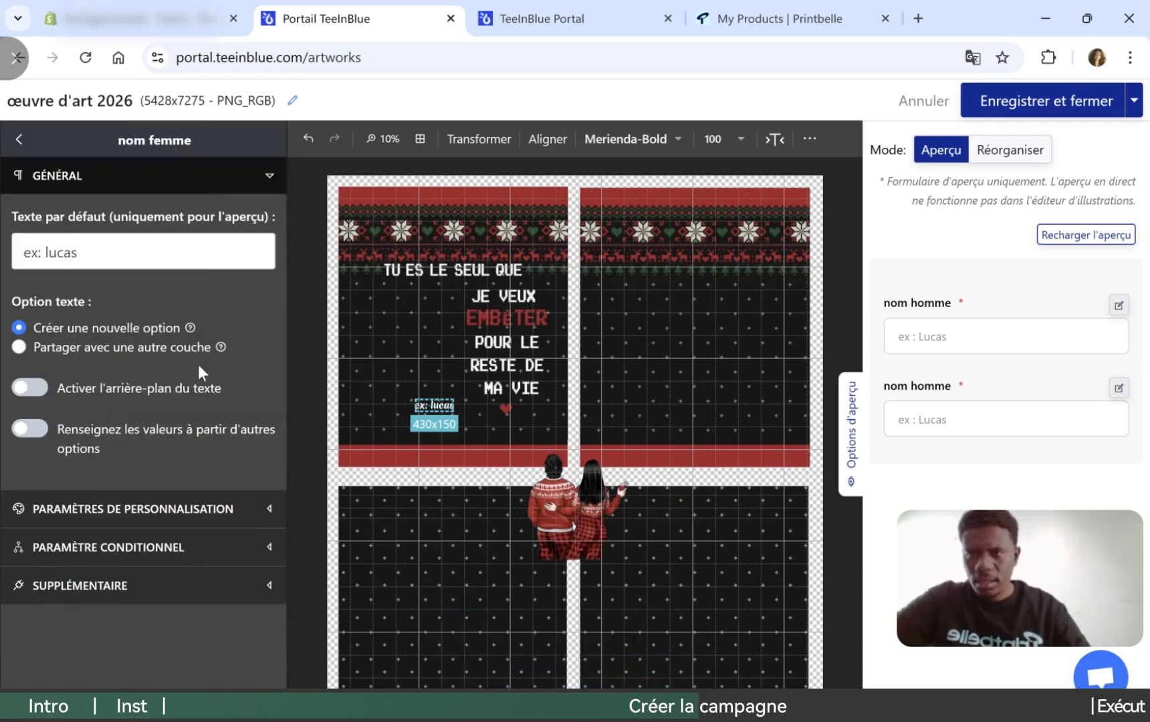
left_click(210, 512)
scroll(248, 518, "down", 5)
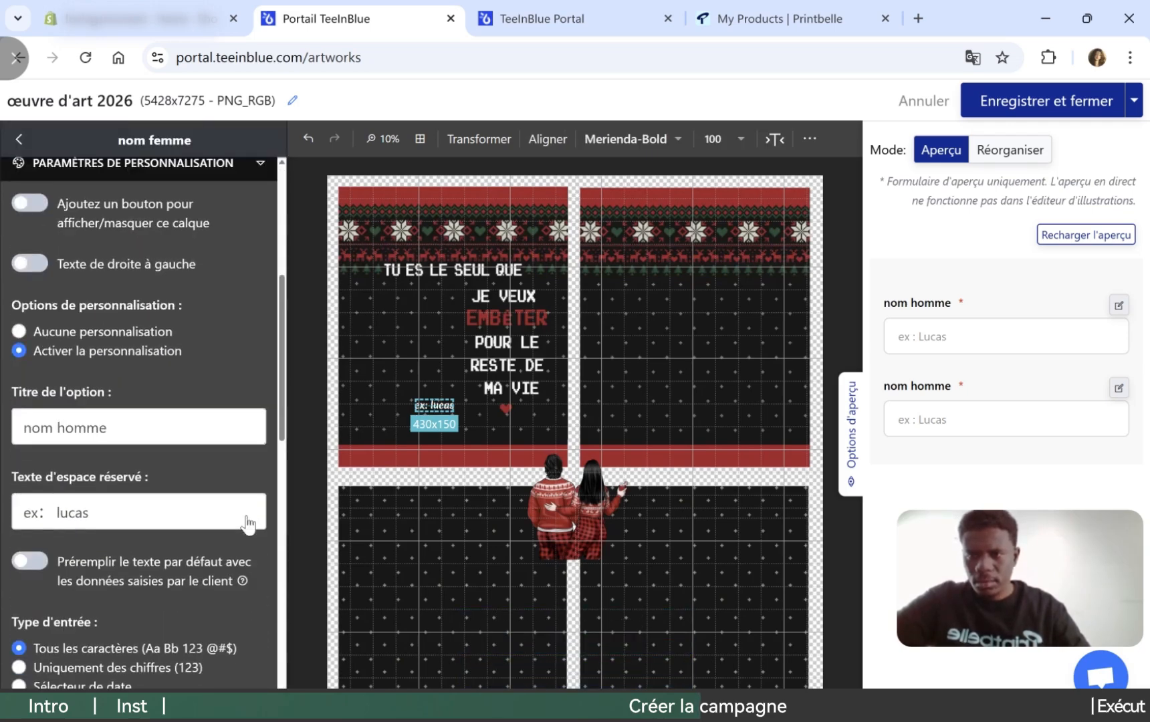
left_click(124, 427)
key("BackSpace")
key("BackSpace")
key("BackSpace")
key("BackSpace")
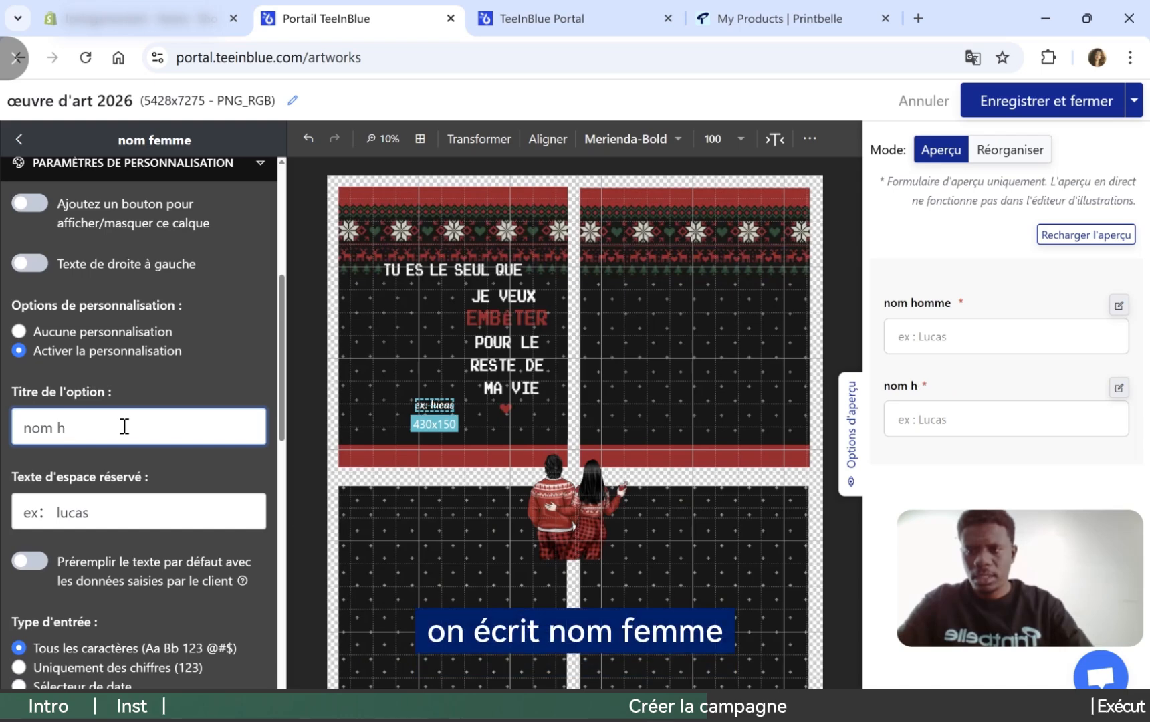
type("femme")
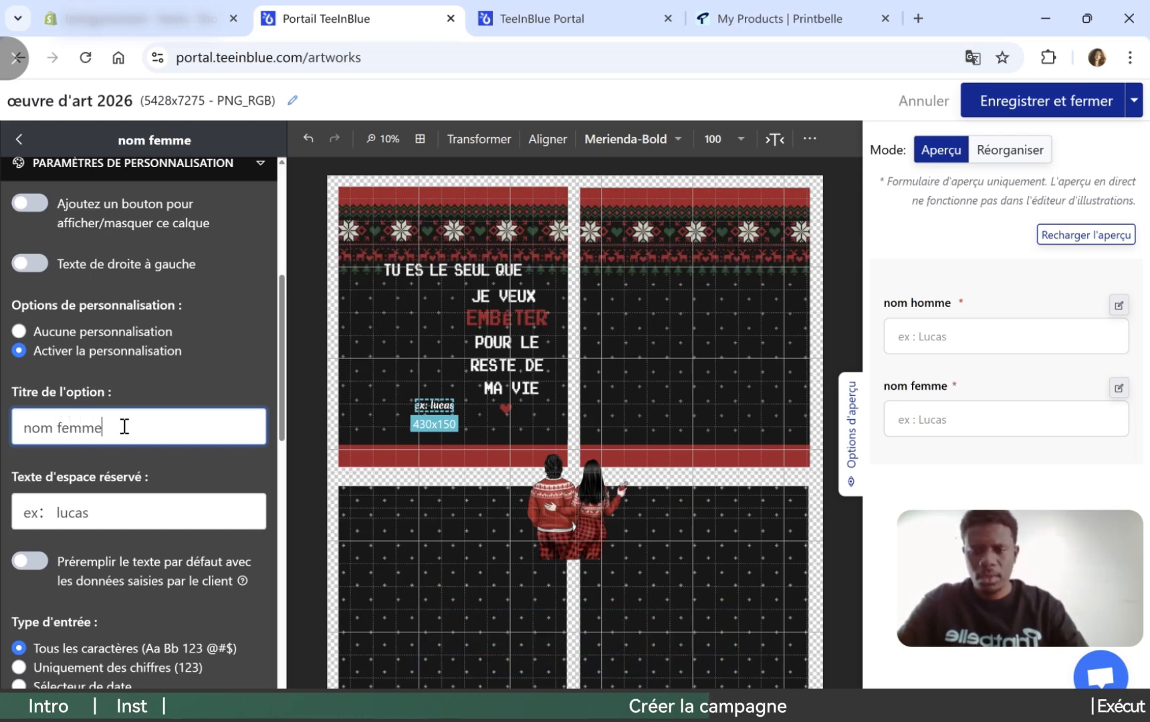
scroll(147, 388, "down", 12)
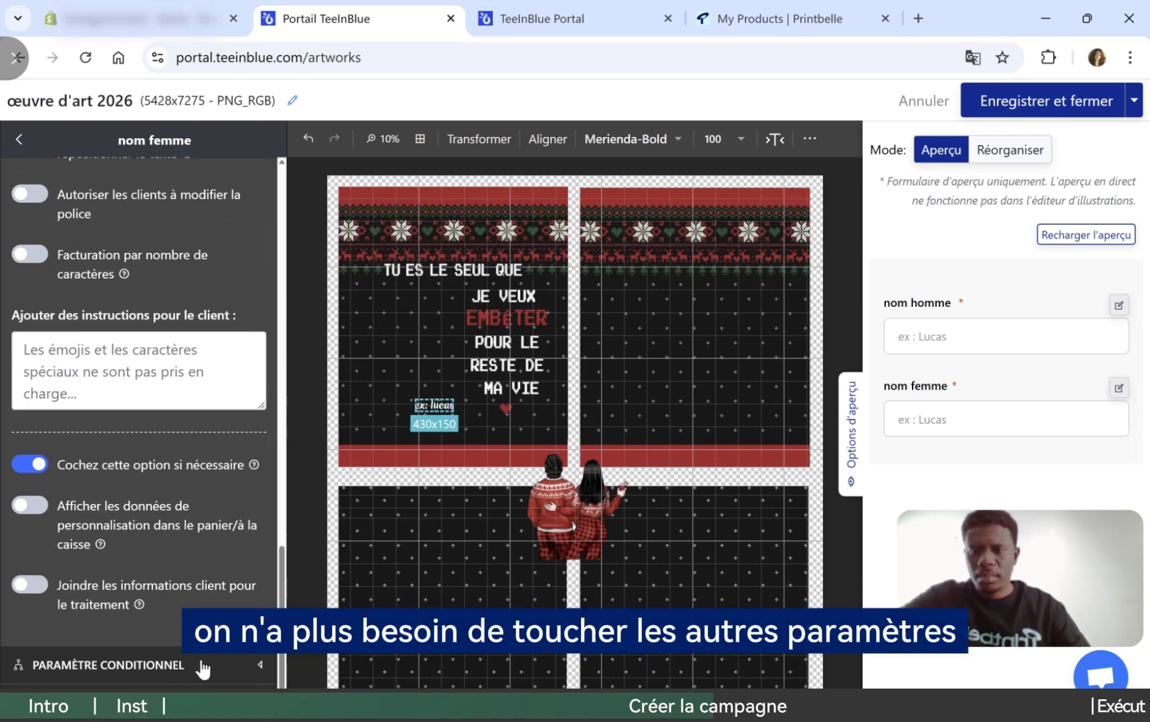
left_click(202, 666)
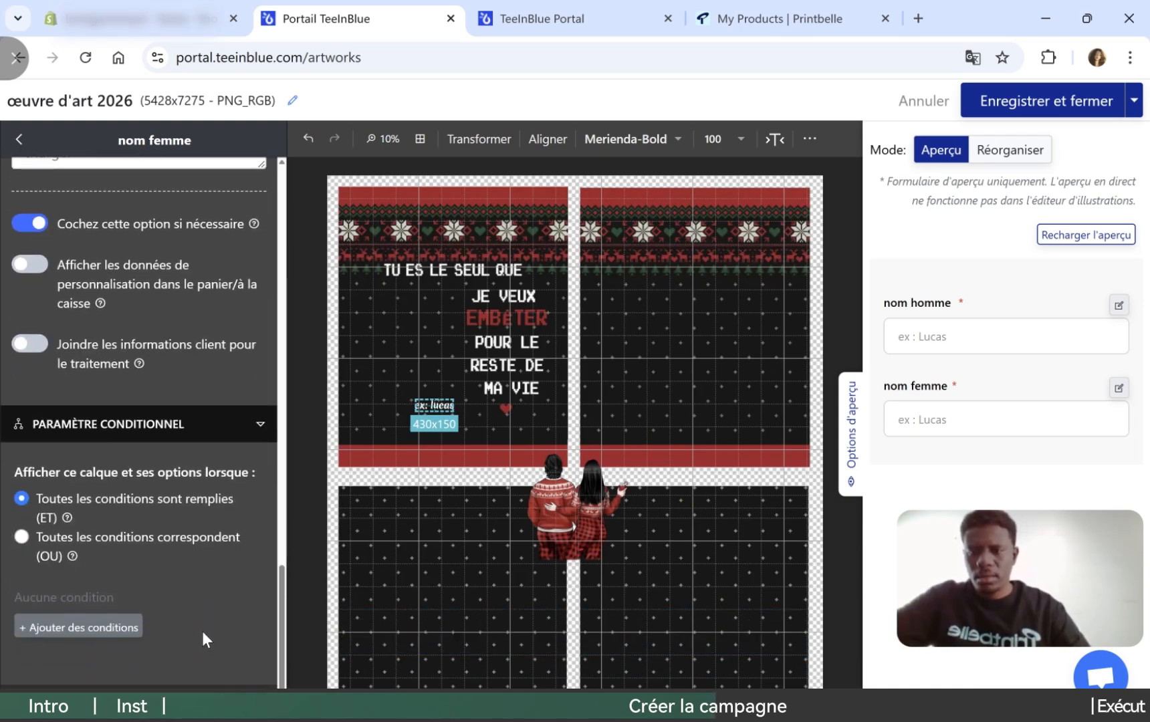
scroll(202, 632, "up", 15)
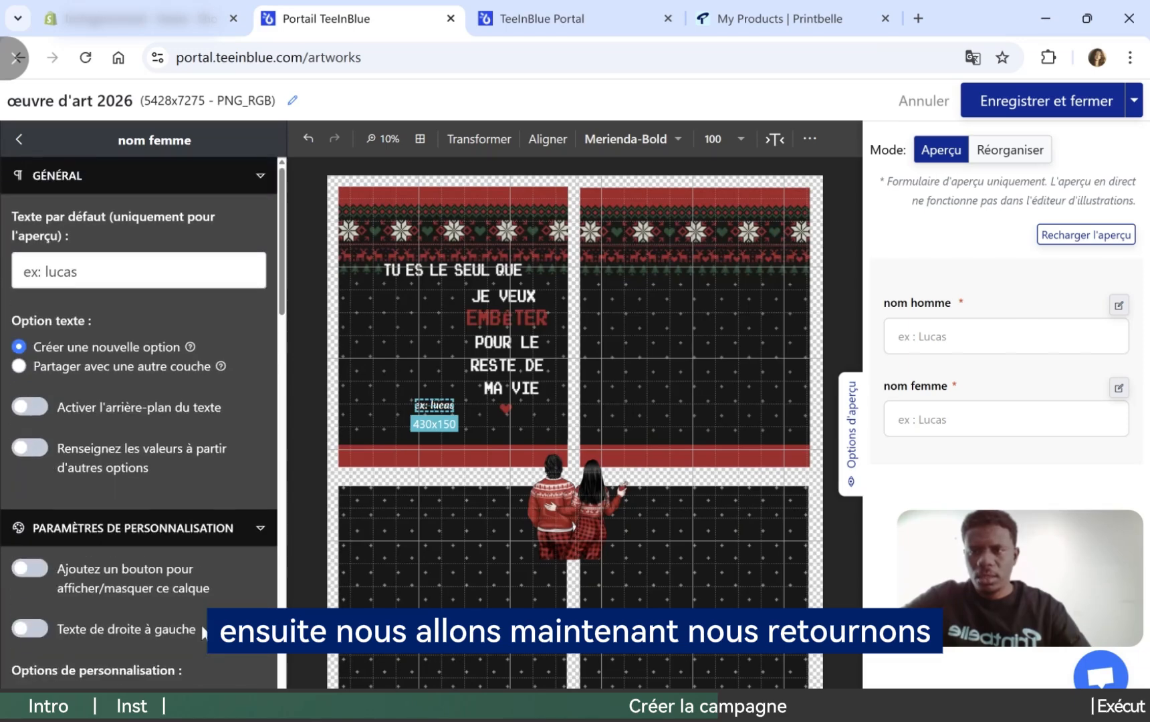
left_click(19, 140)
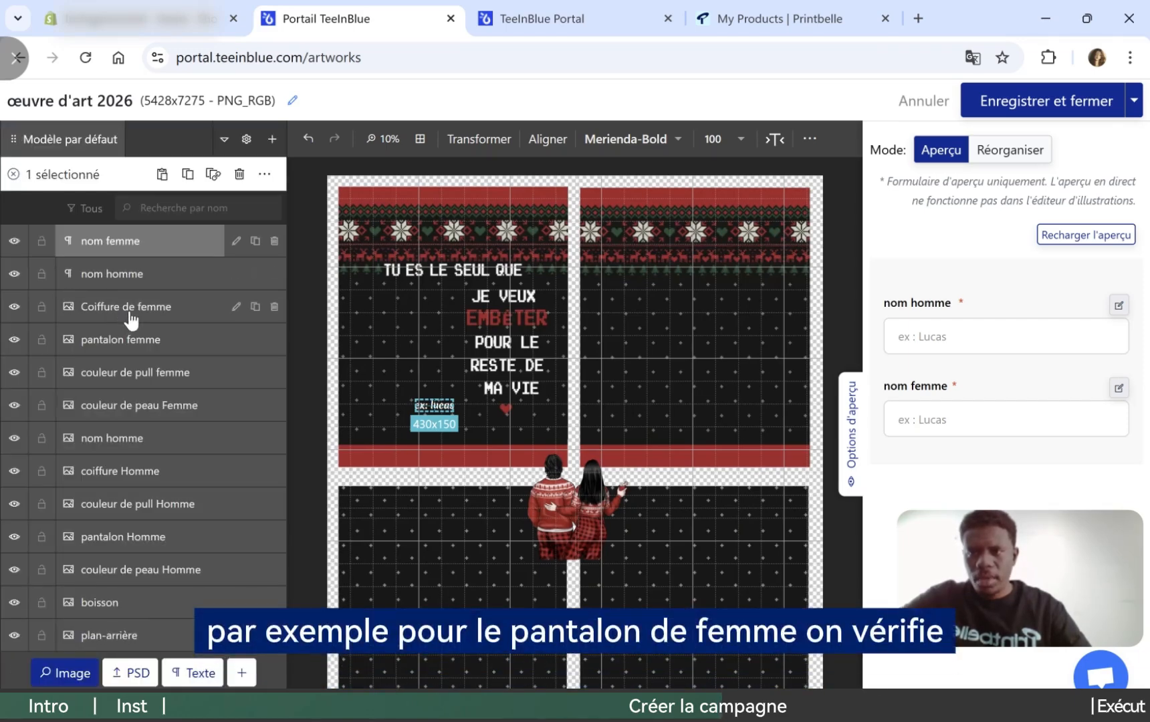
Personalise the "pantalon femme" image layer with one clipart category and set its option title to "pantalon femme"
left_click(101, 342)
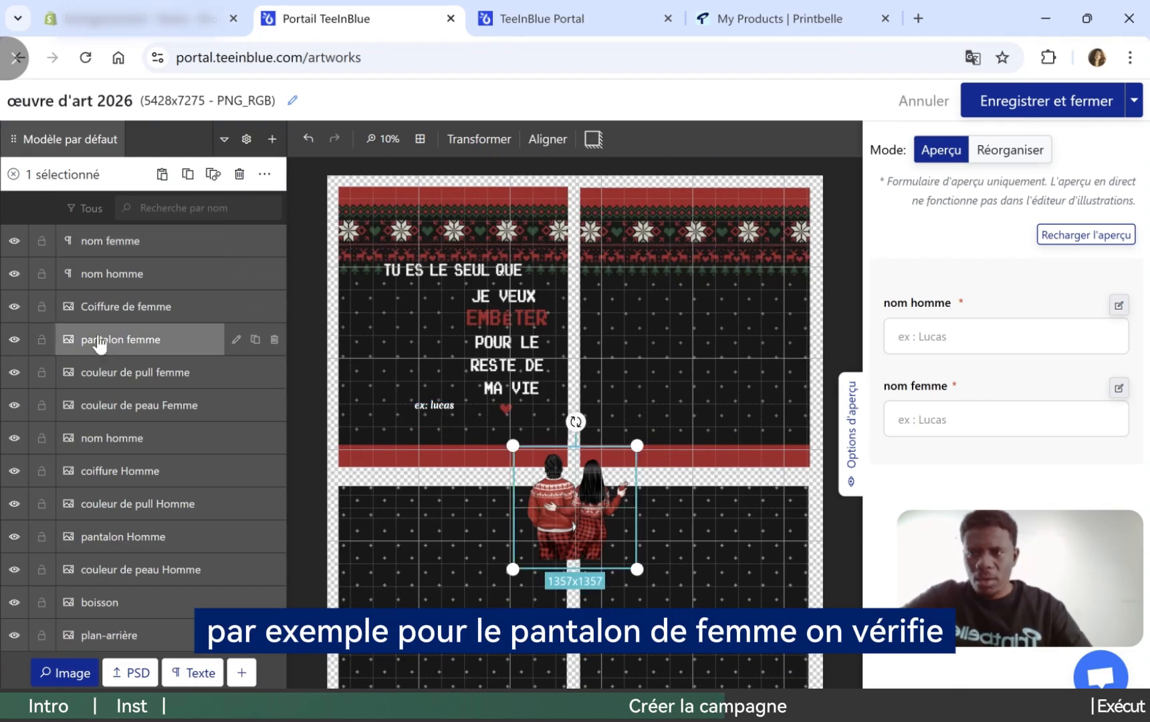
left_click(234, 340)
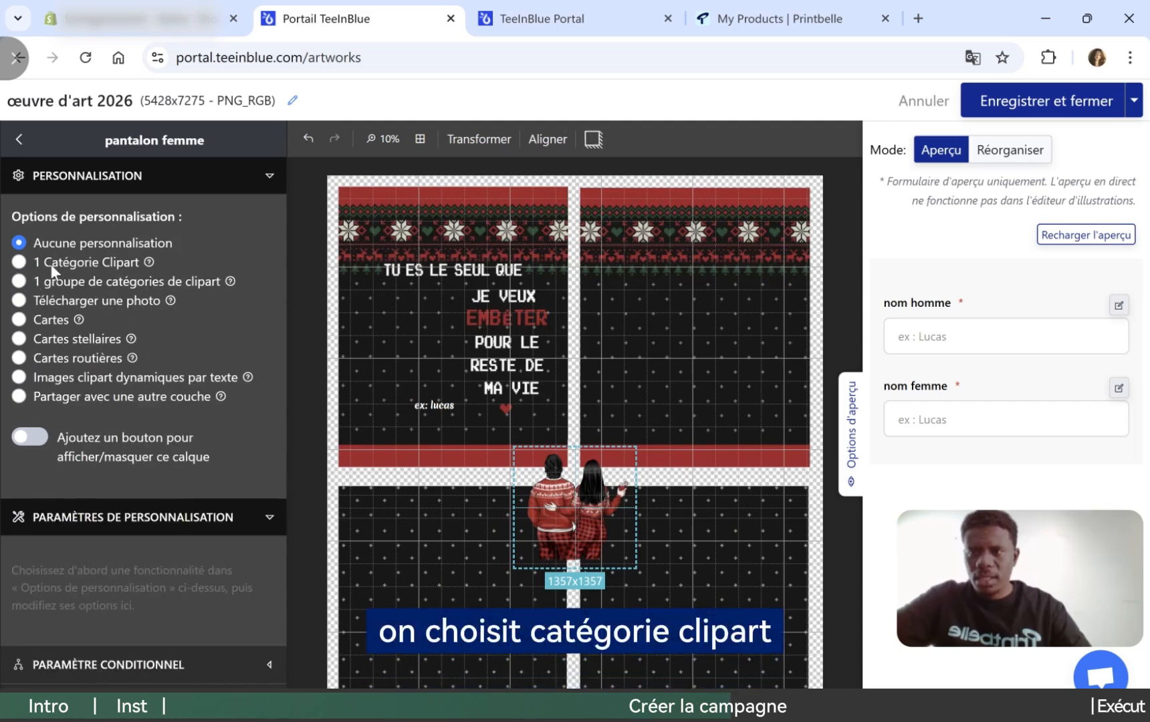
left_click(20, 263)
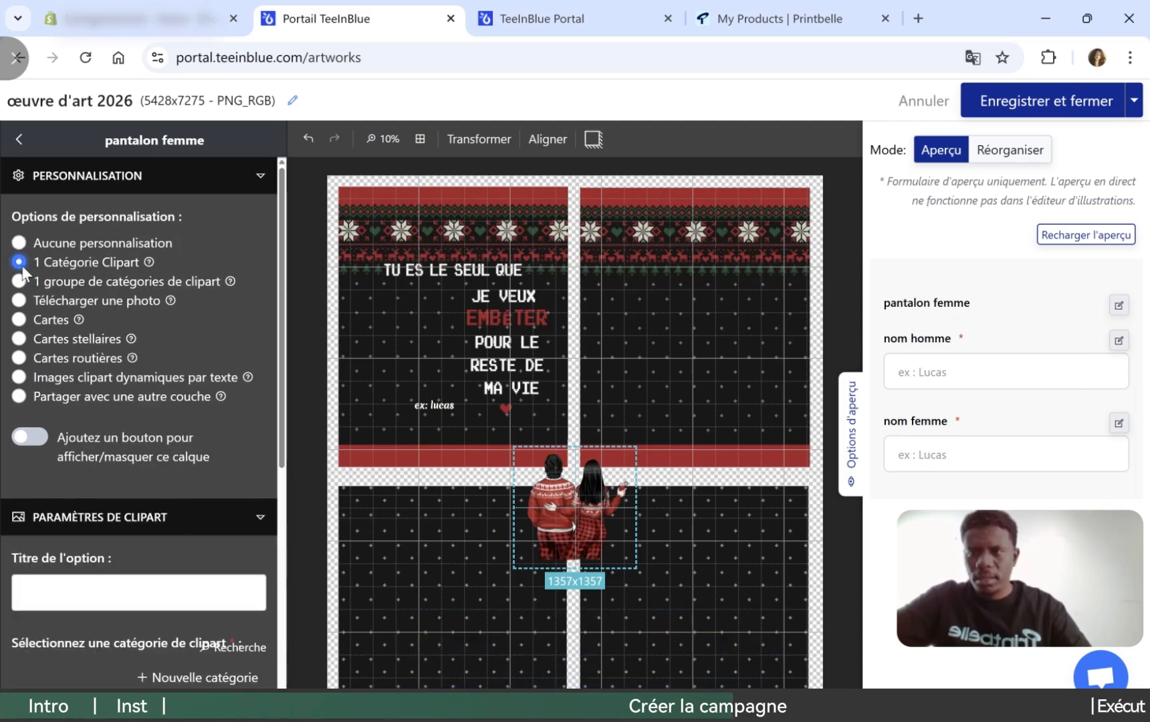
scroll(149, 416, "down", 1)
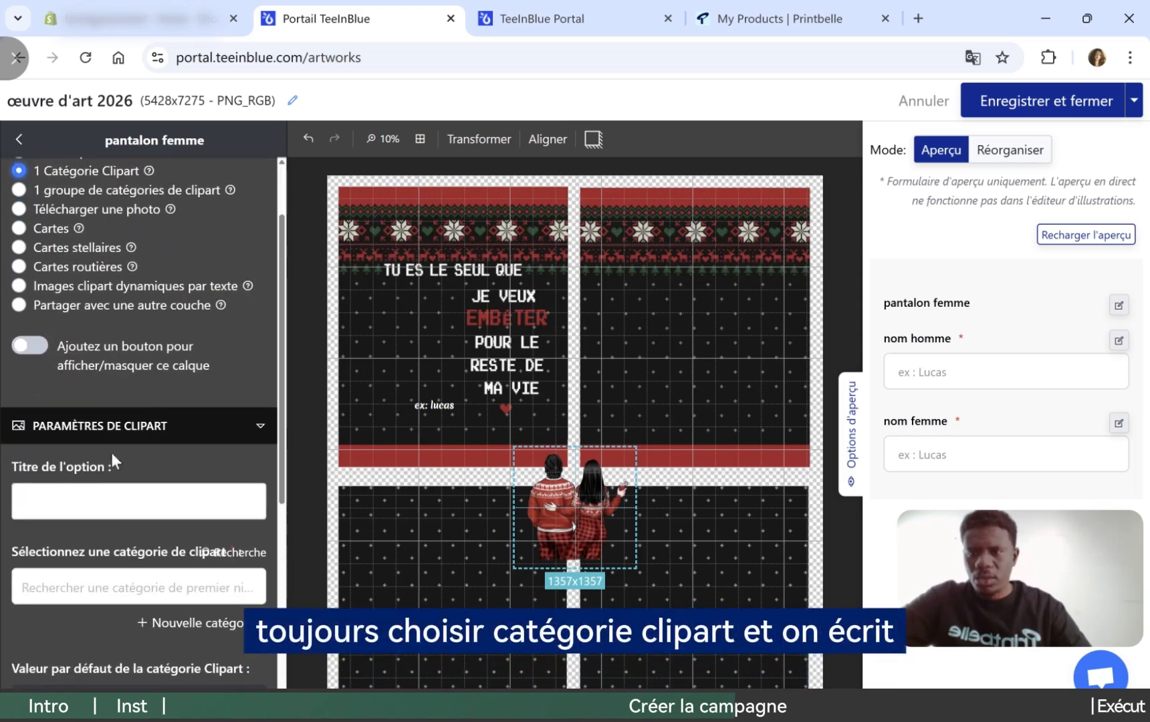
scroll(94, 468, "down", 1)
left_click(72, 410)
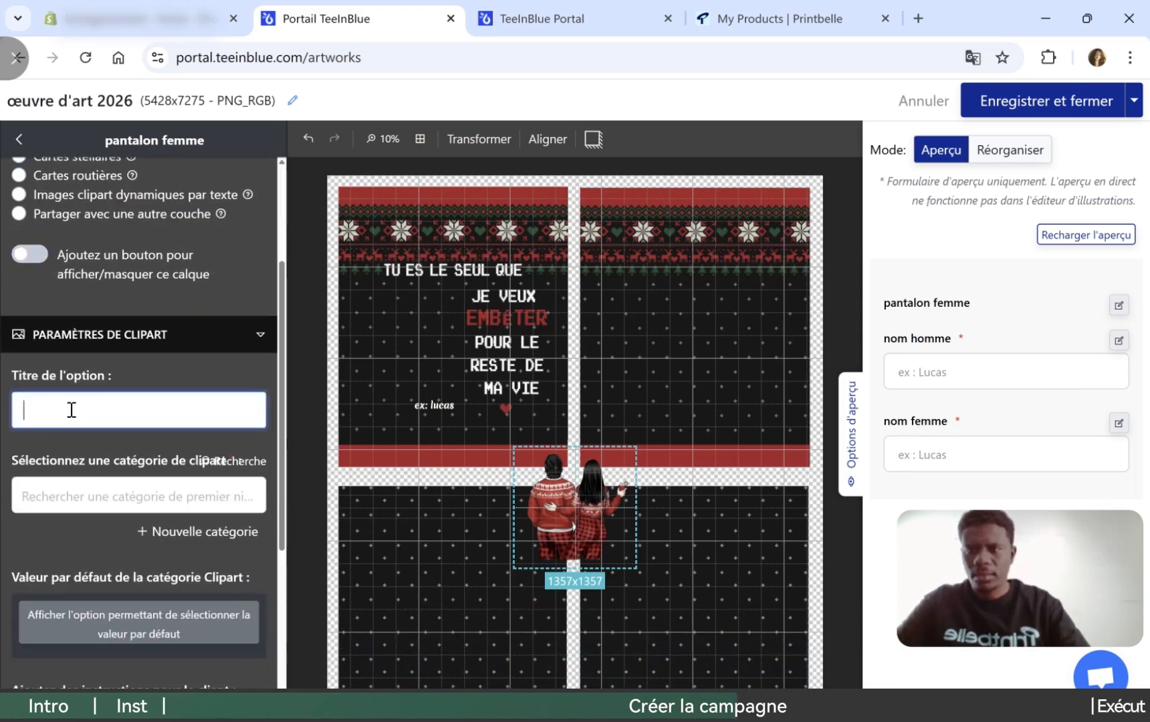
type("pantalon femme")
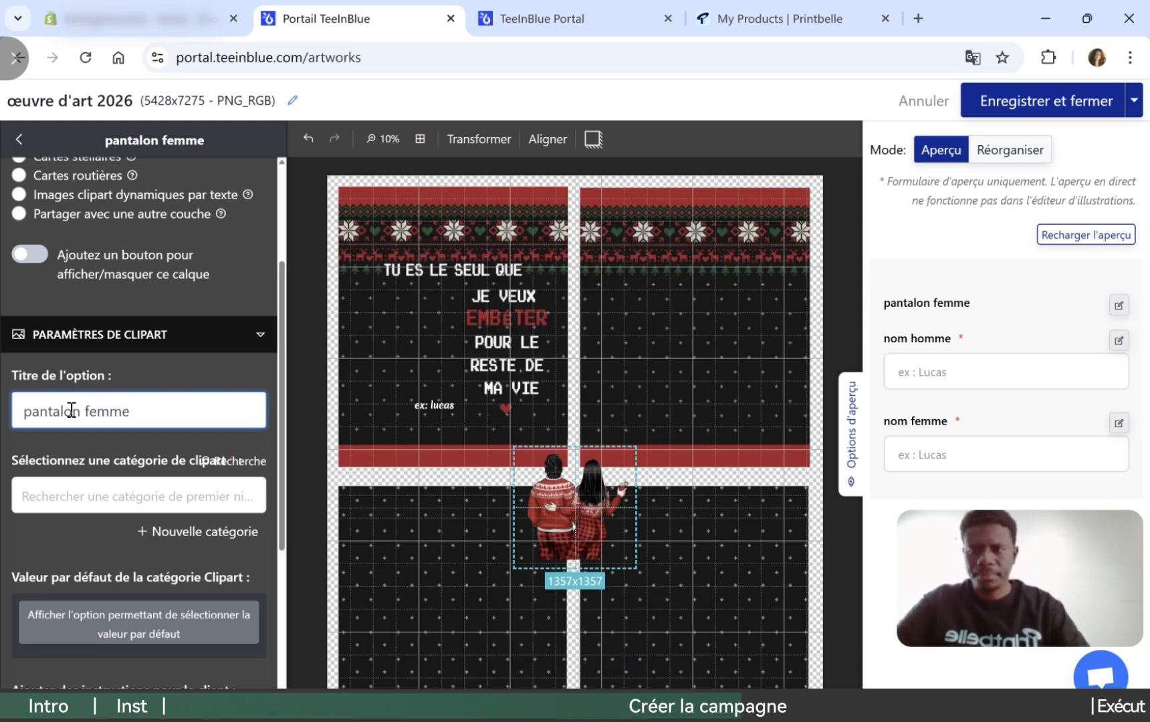
Link the "pantalon femme" layer to the "Pantalon Femme" clipart category
scroll(224, 411, "down", 1)
left_click(125, 404)
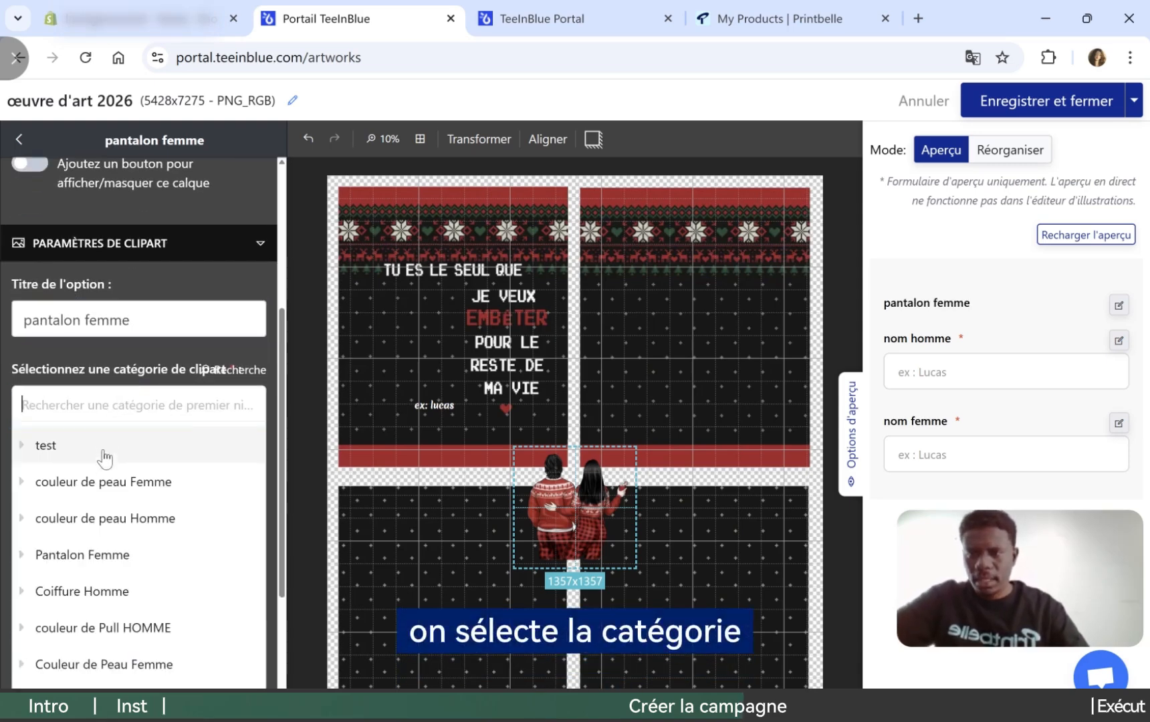
left_click(111, 561)
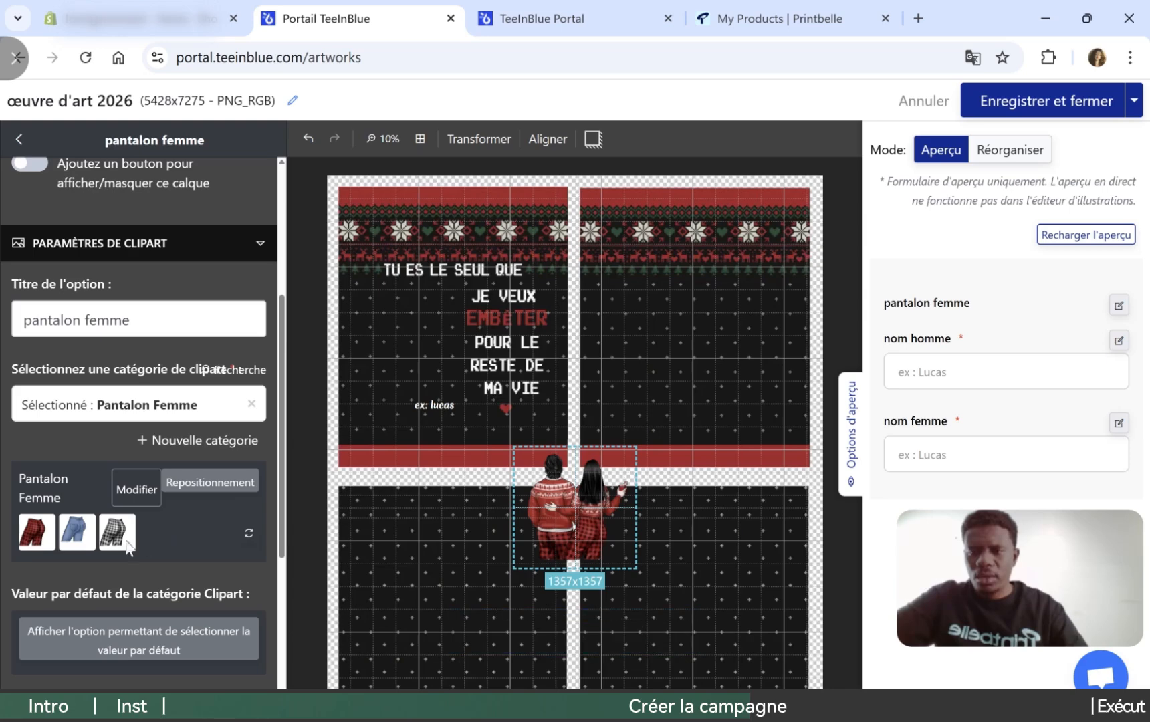
Make the "pantalon femme" option required, check its conditional settings and return to the layer list
scroll(146, 539, "down", 5)
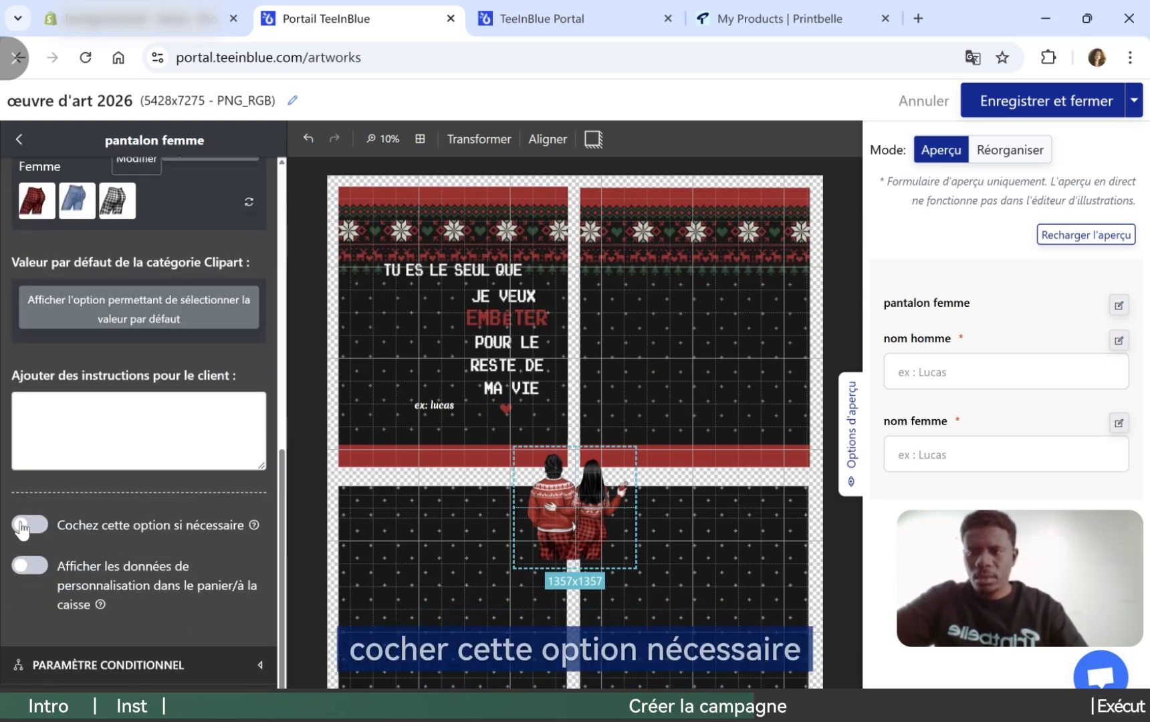
left_click(38, 530)
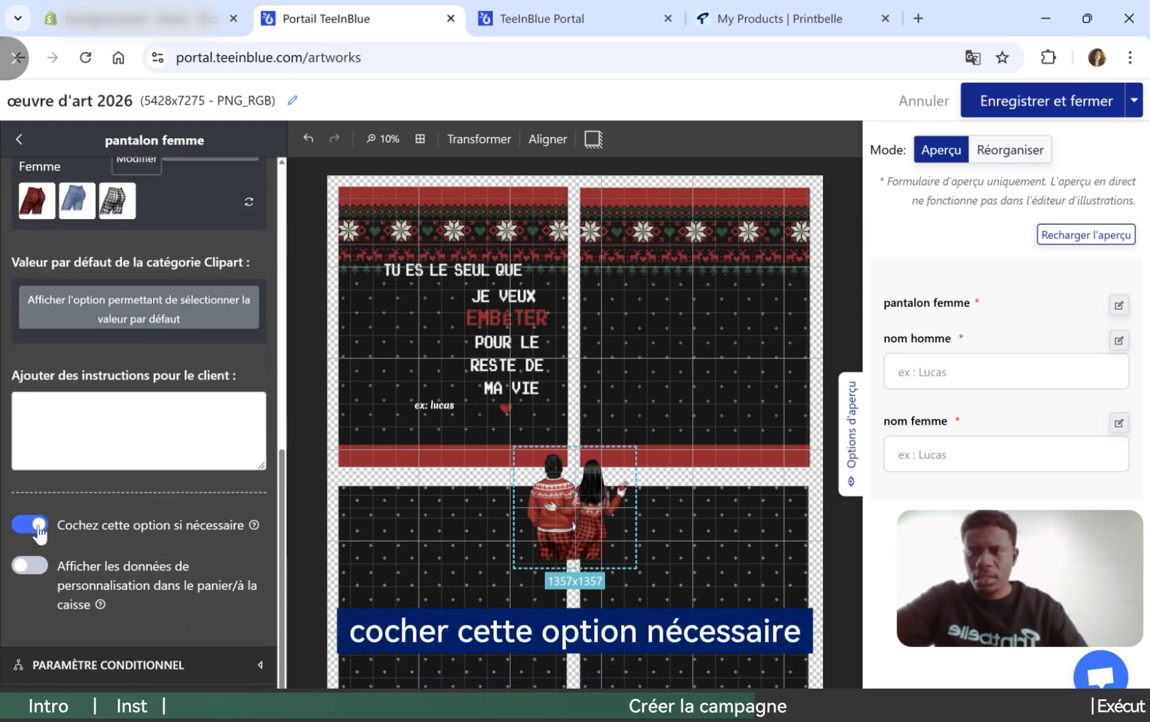
left_click(236, 661)
scroll(235, 657, "up", 8)
scroll(234, 656, "up", 4)
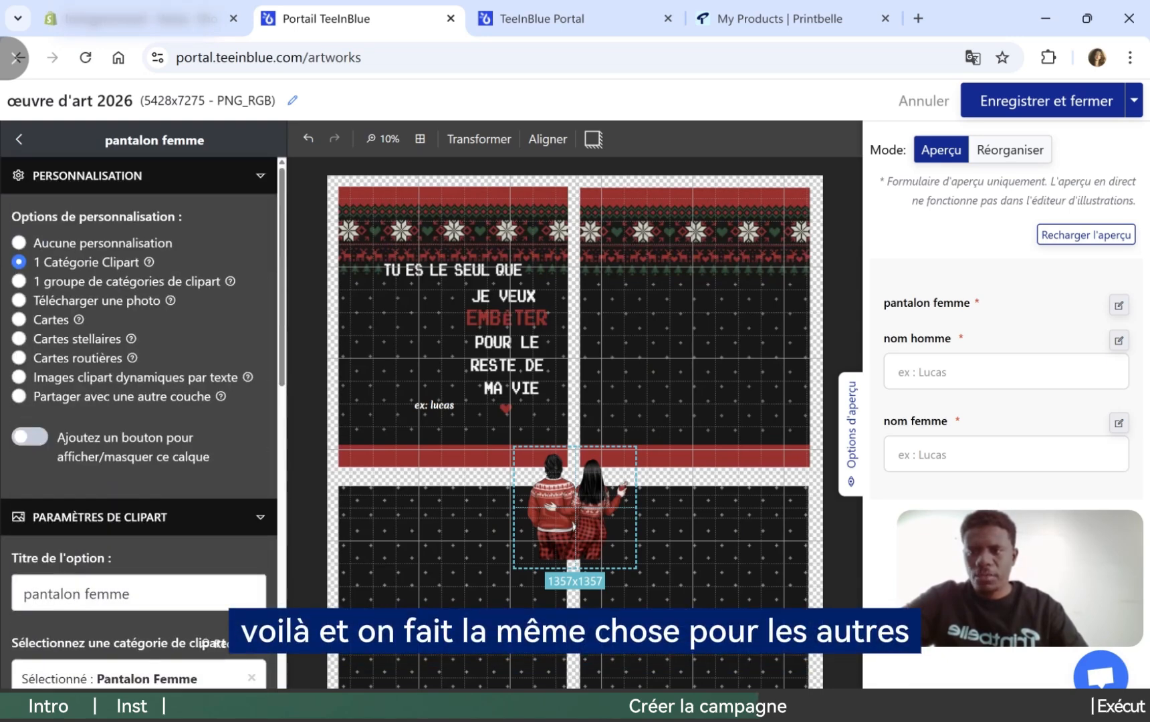
left_click(20, 142)
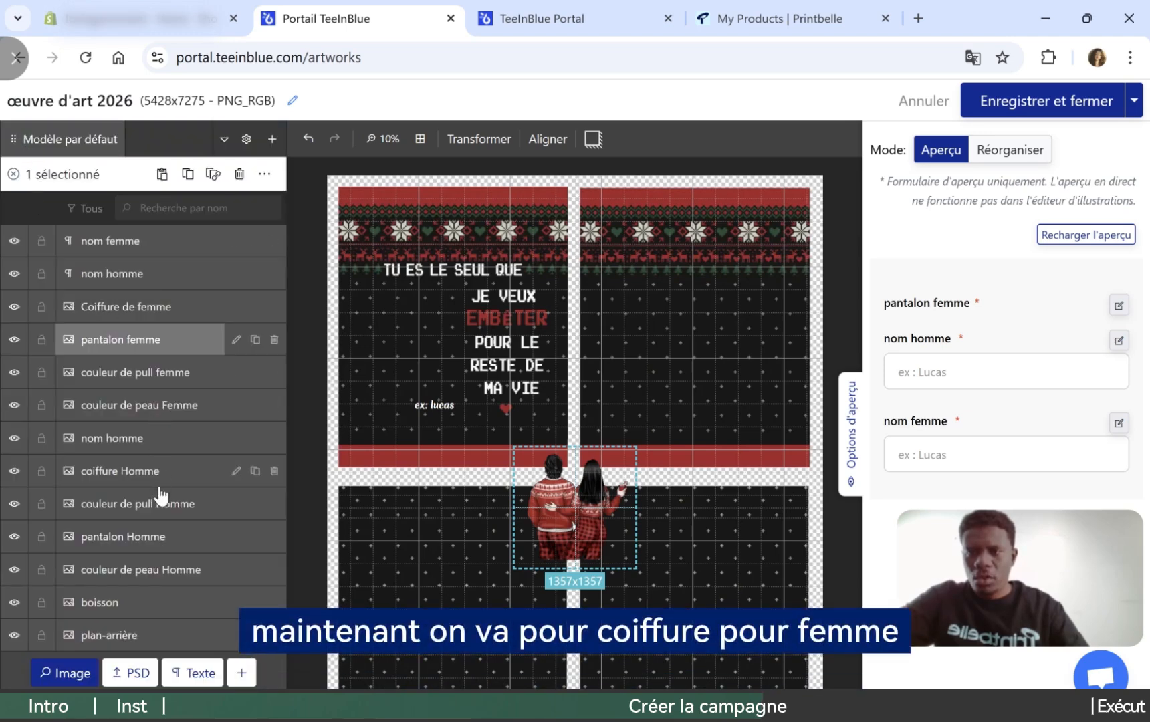
Personalise the "Coiffure de femme" image layer with one group of clipart categories and set its option title to "coiffure femme"
left_click(146, 314)
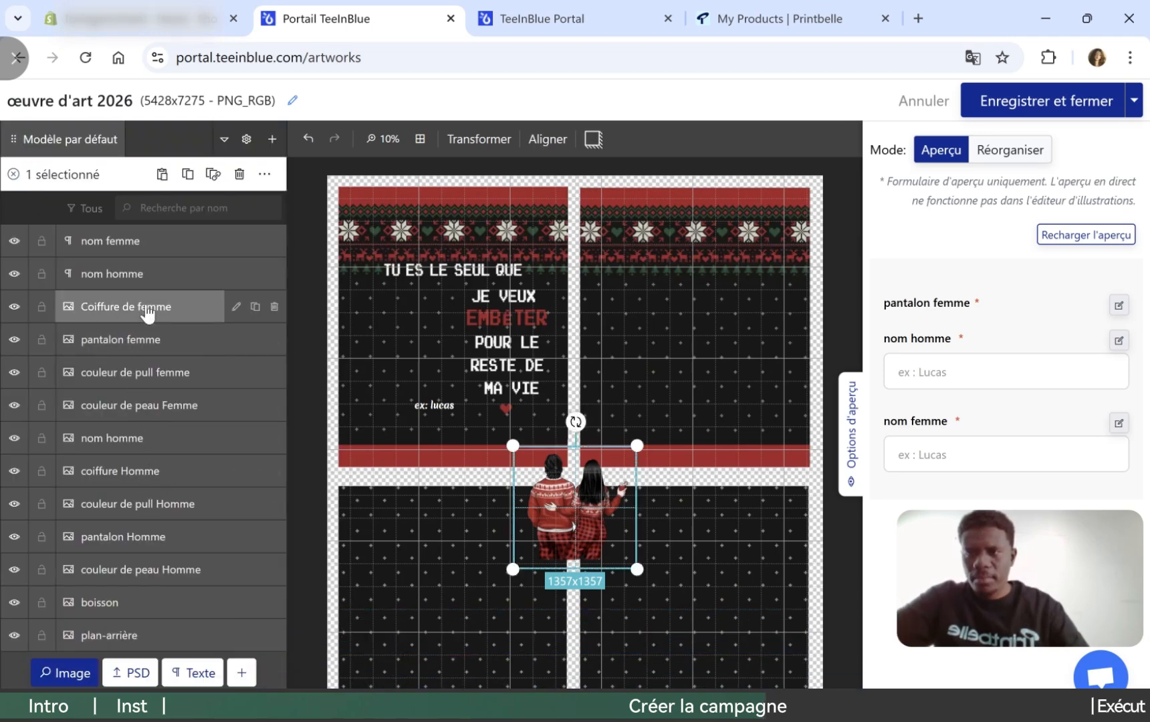
left_click(237, 307)
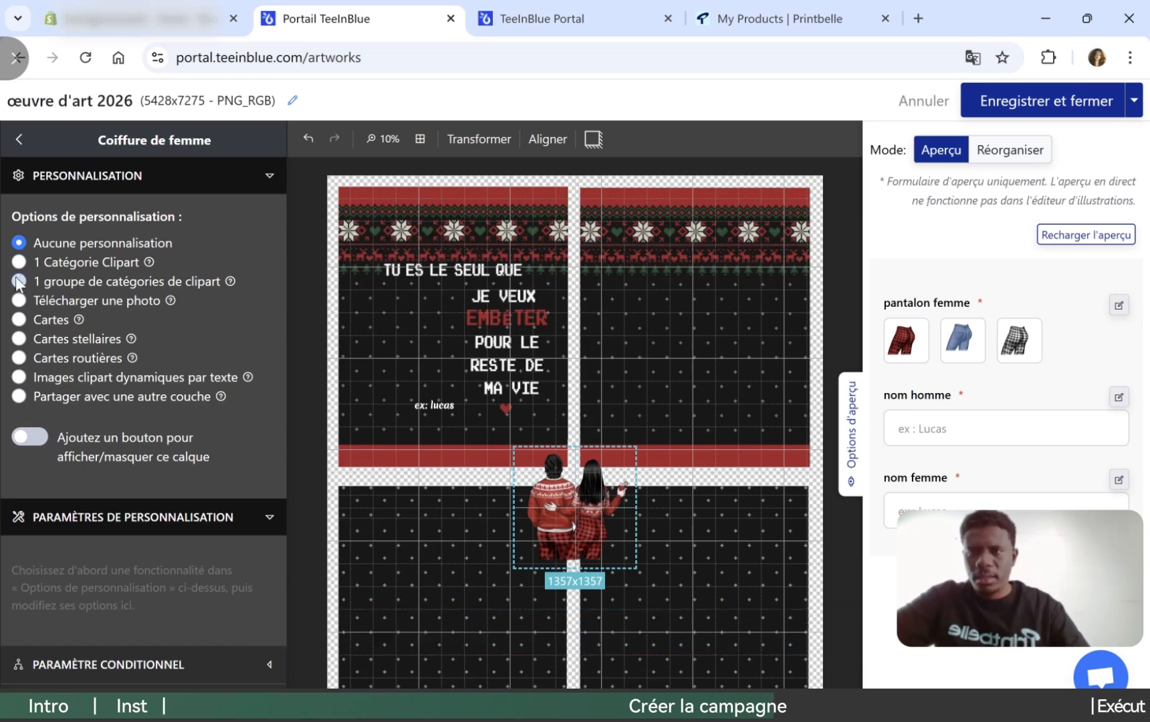
left_click(15, 281)
scroll(116, 454, "down", 3)
left_click(134, 407)
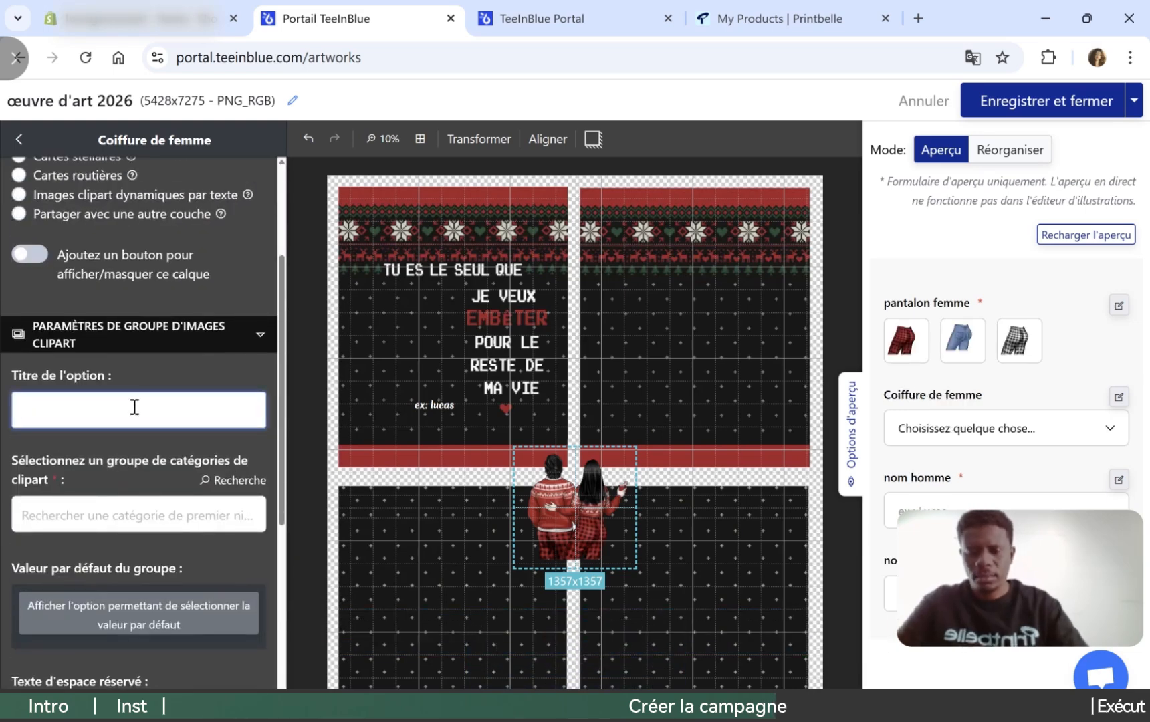
type("coiffure femme")
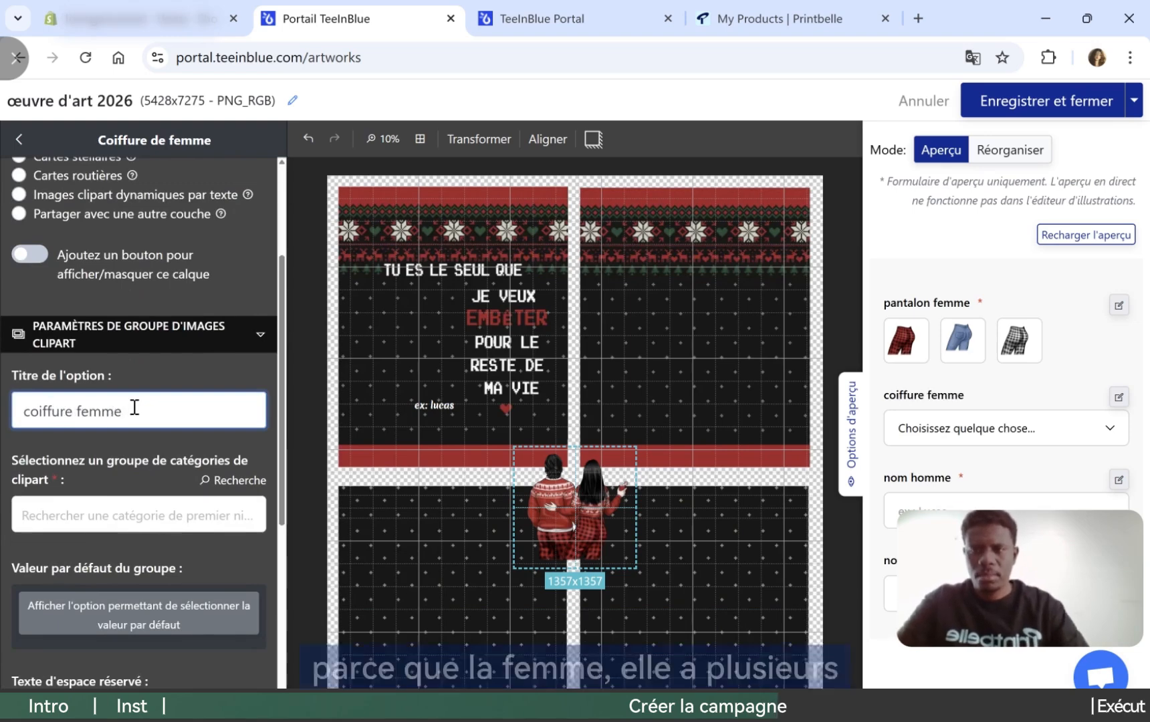
Link the layer to the "Coiffure Femme" clipart group and preview its "Cheveux mi-longs" choice in the customer form
left_click(154, 503)
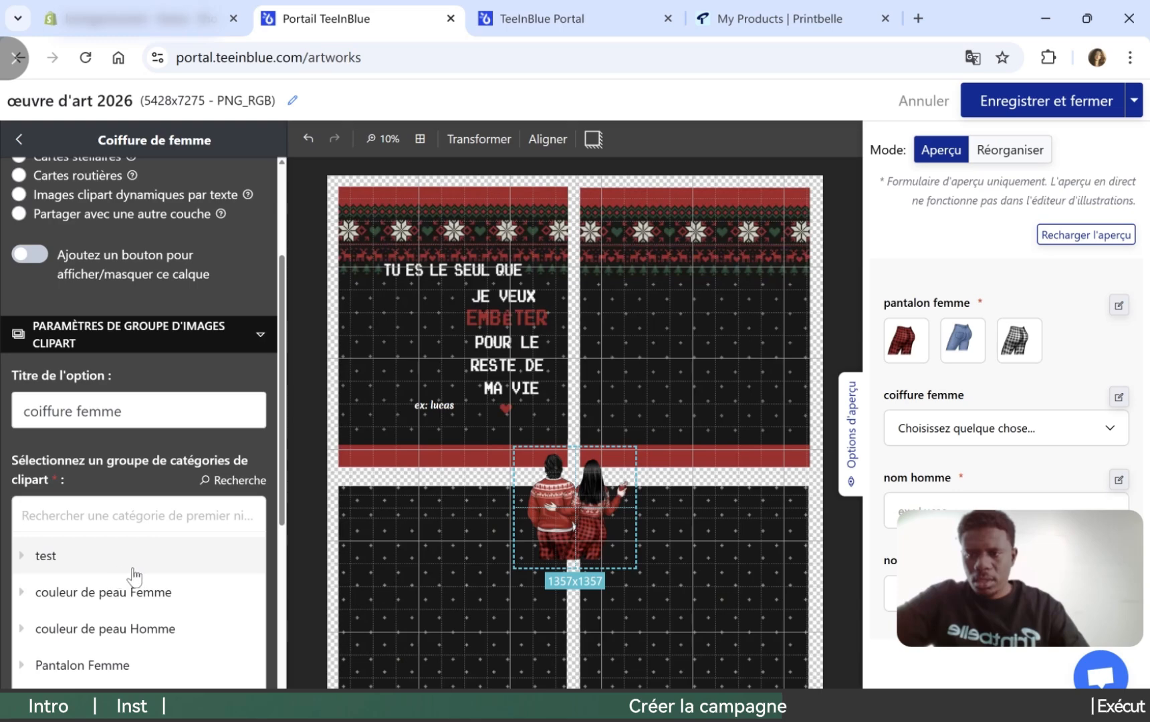
scroll(134, 578, "down", 5)
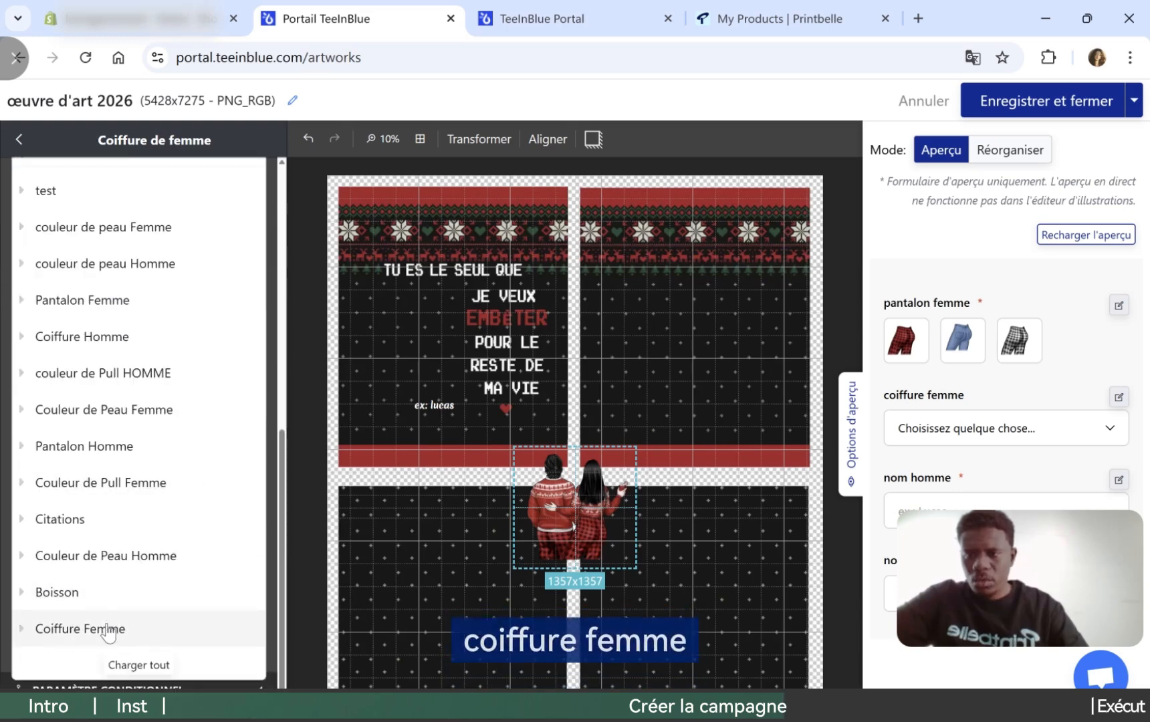
left_click(107, 629)
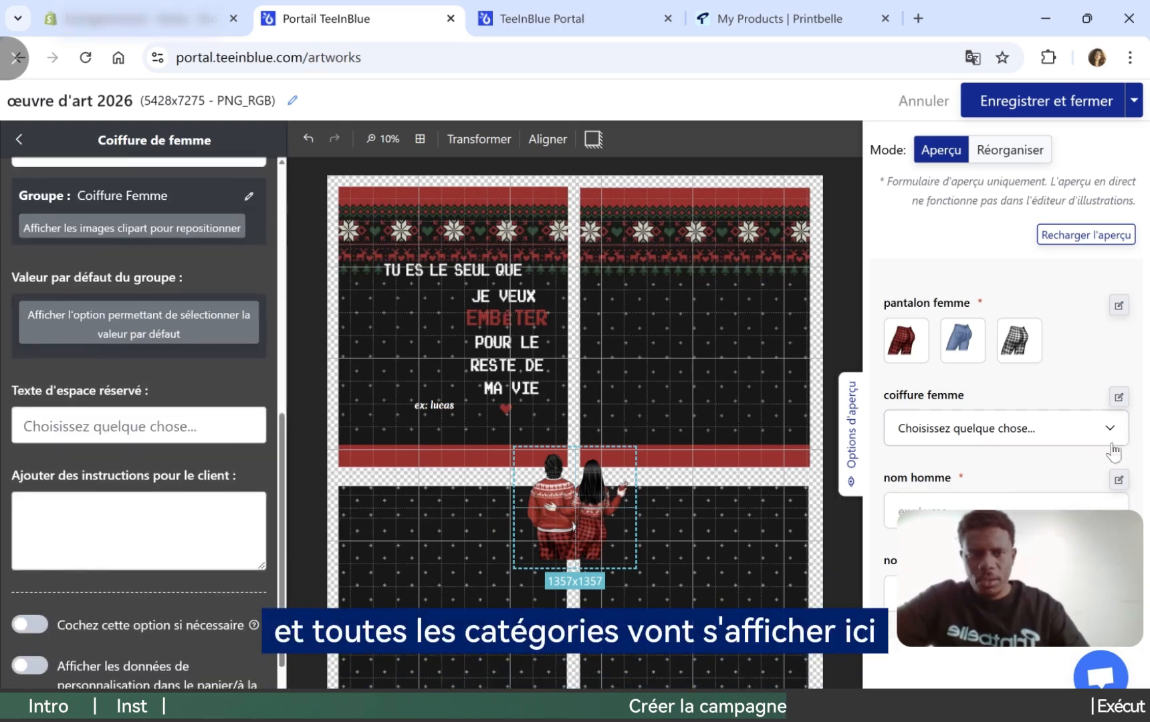
left_click(1107, 433)
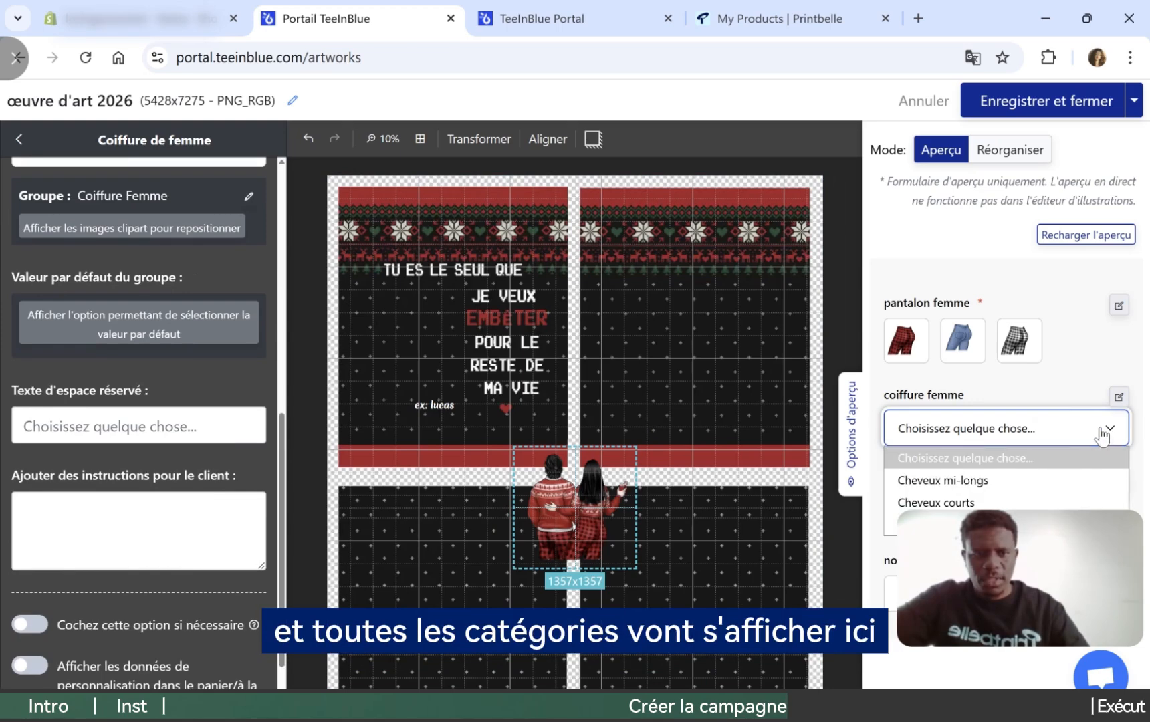
left_click(1009, 480)
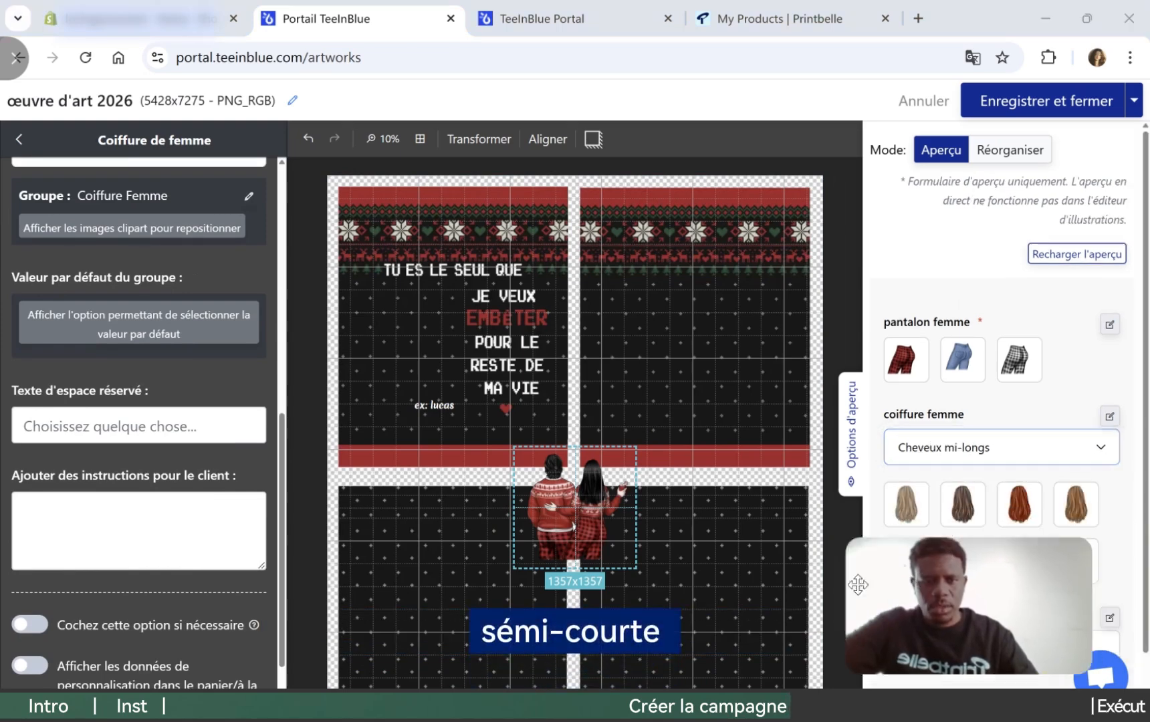
scroll(1051, 545, "down", 1)
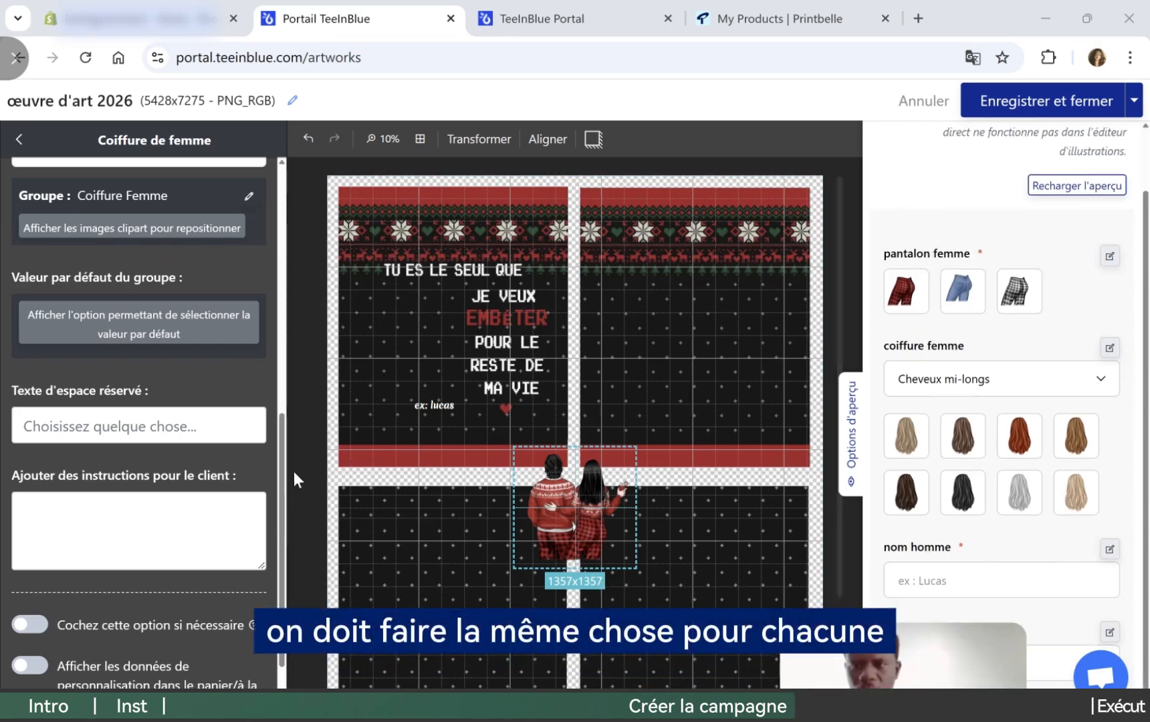
Make the "coiffure femme" option required for the customer
scroll(281, 488, "up", 5)
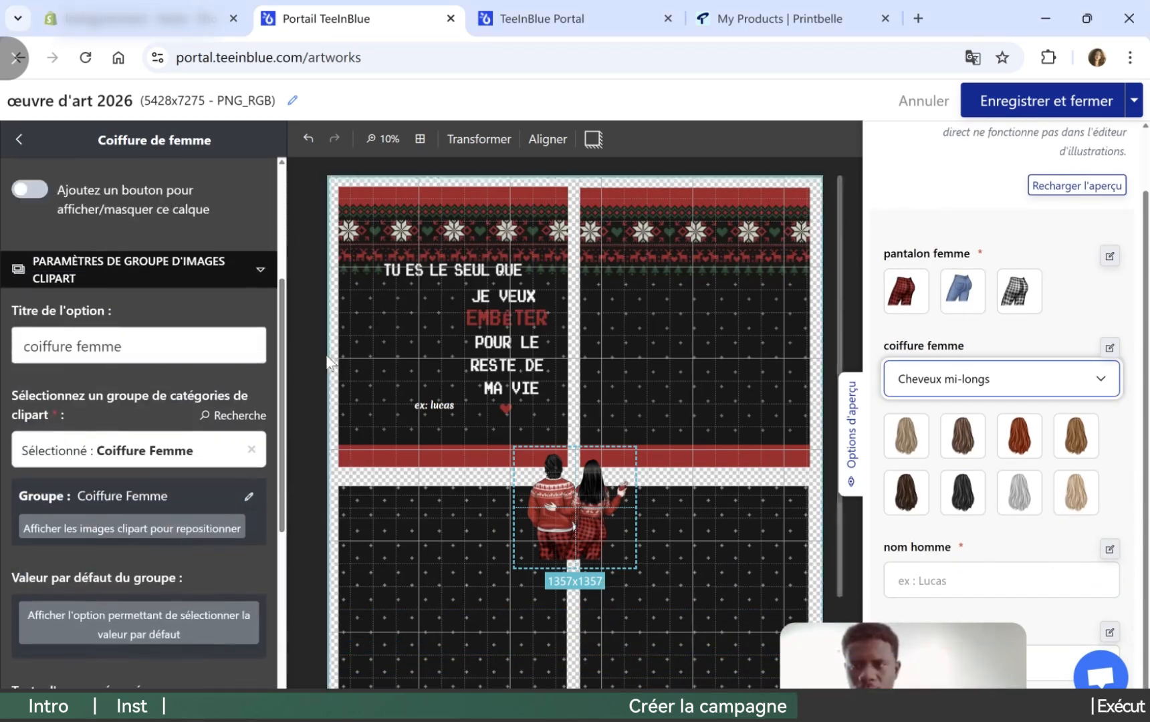
scroll(274, 367, "down", 6)
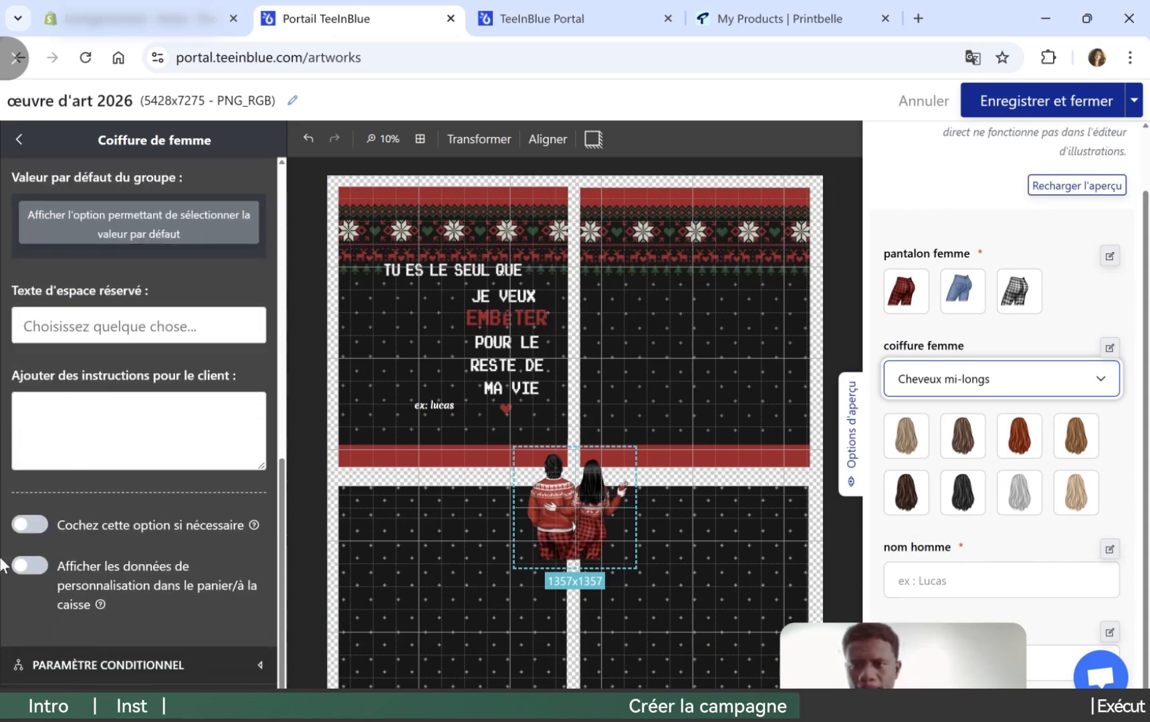
left_click(40, 523)
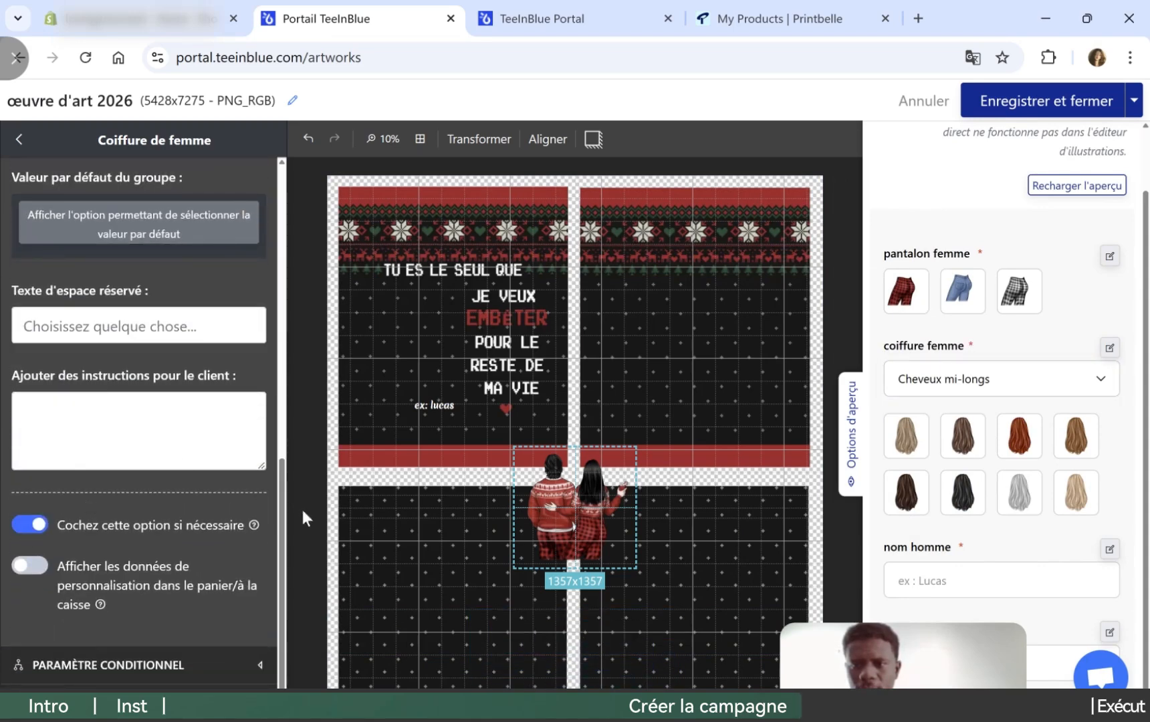
scroll(294, 515, "up", 5)
In the other Teeinblue browser tab, move "pantalon Homme" above "couleur de peau Homme" in the option order and save the artwork
key("ctrl+Tab")
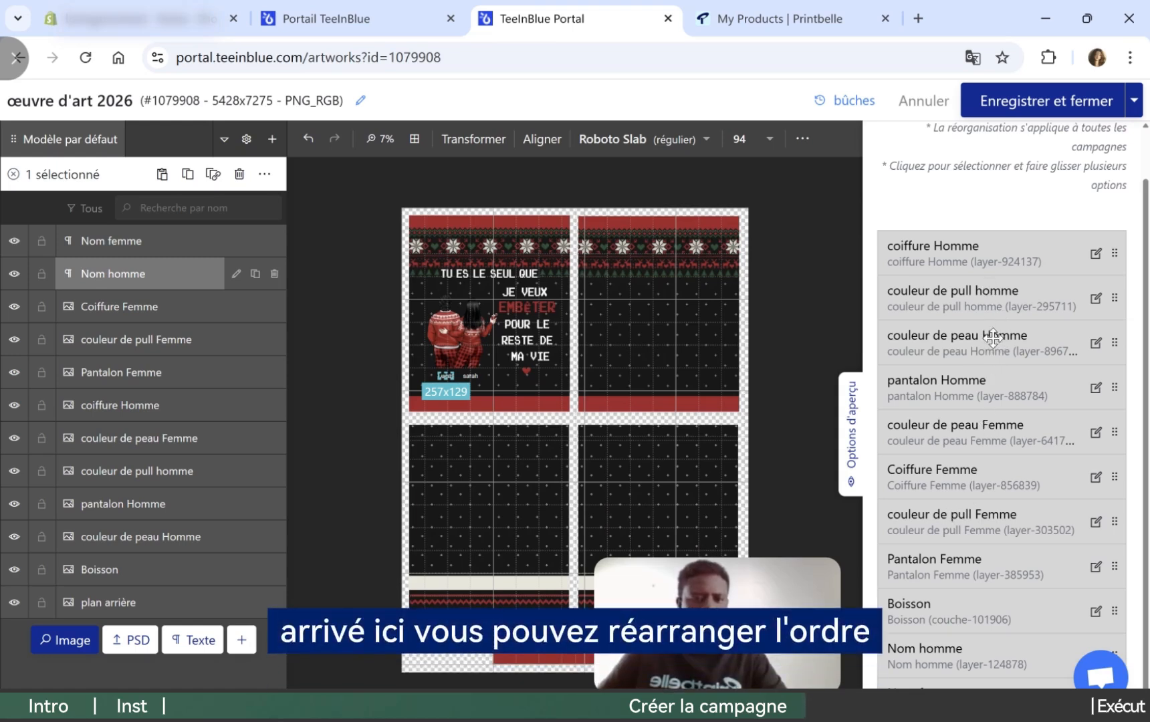
left_click_drag(980, 394, 982, 344)
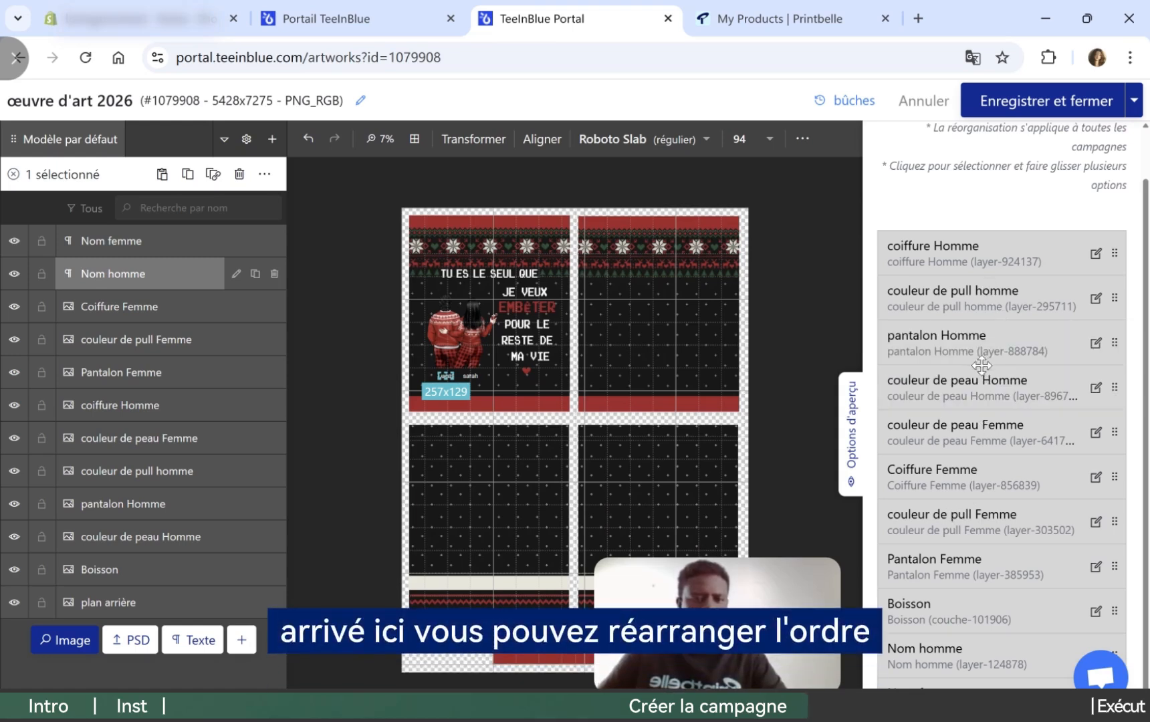
left_click(1022, 117)
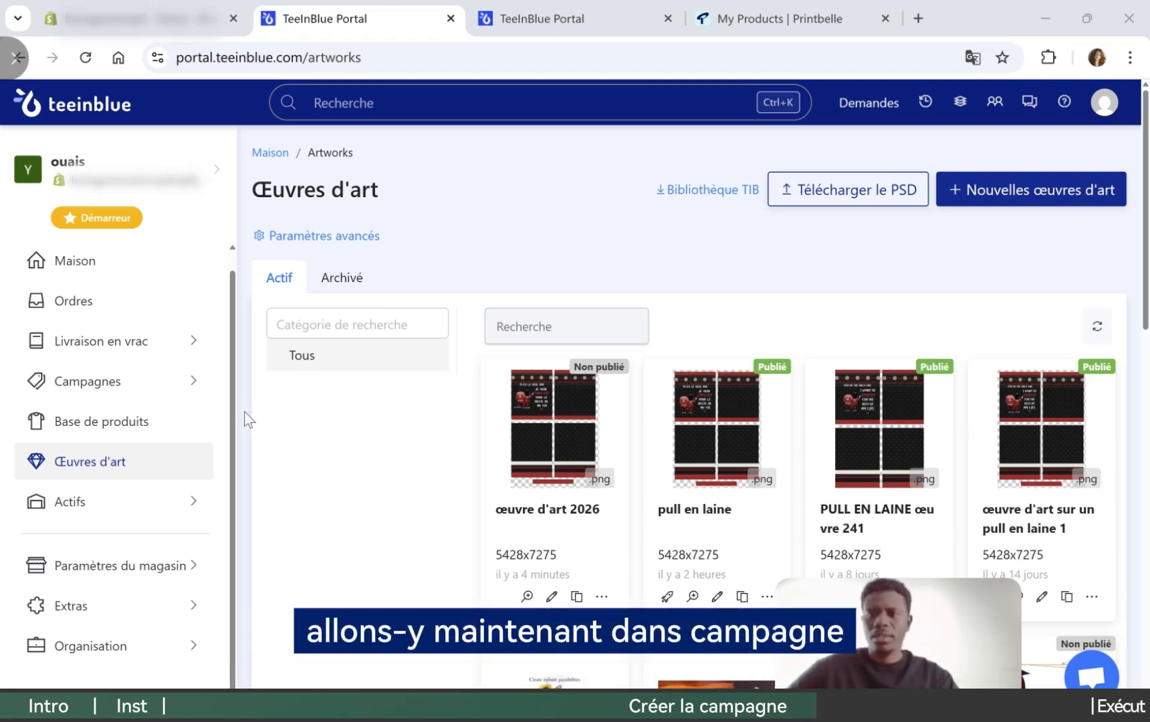
Start a new campaign by product base and enter "pull en laine 2026" as its title
left_click(171, 385)
left_click(158, 427)
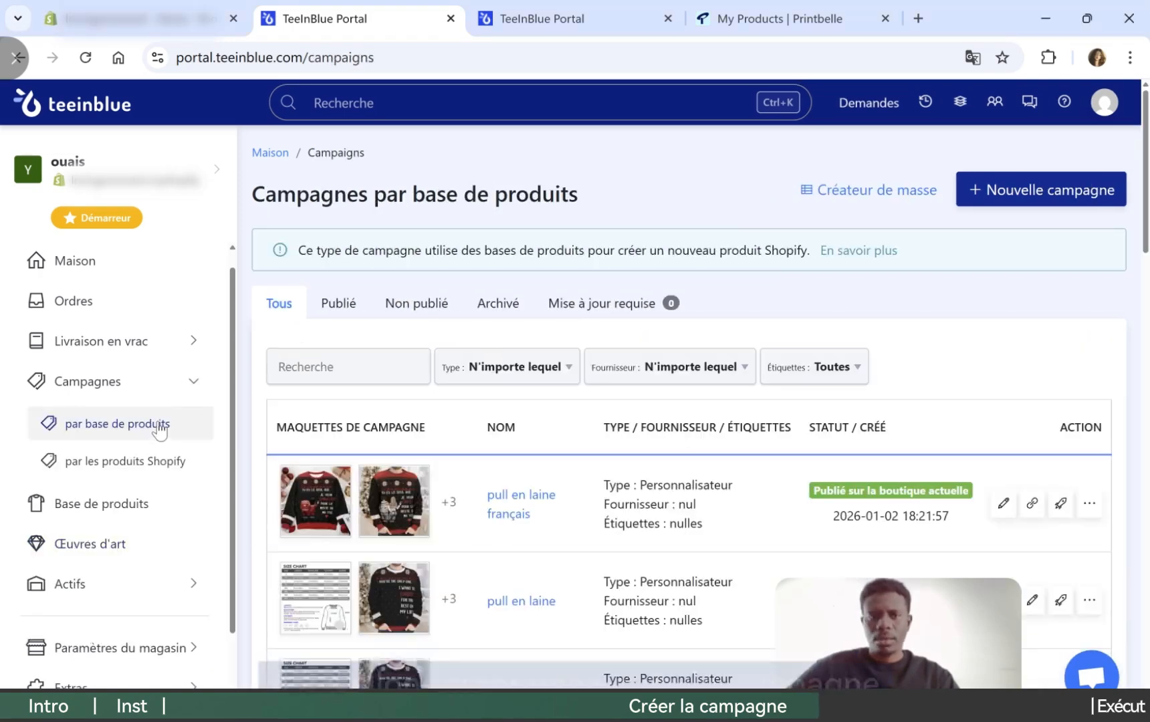
left_click(1040, 195)
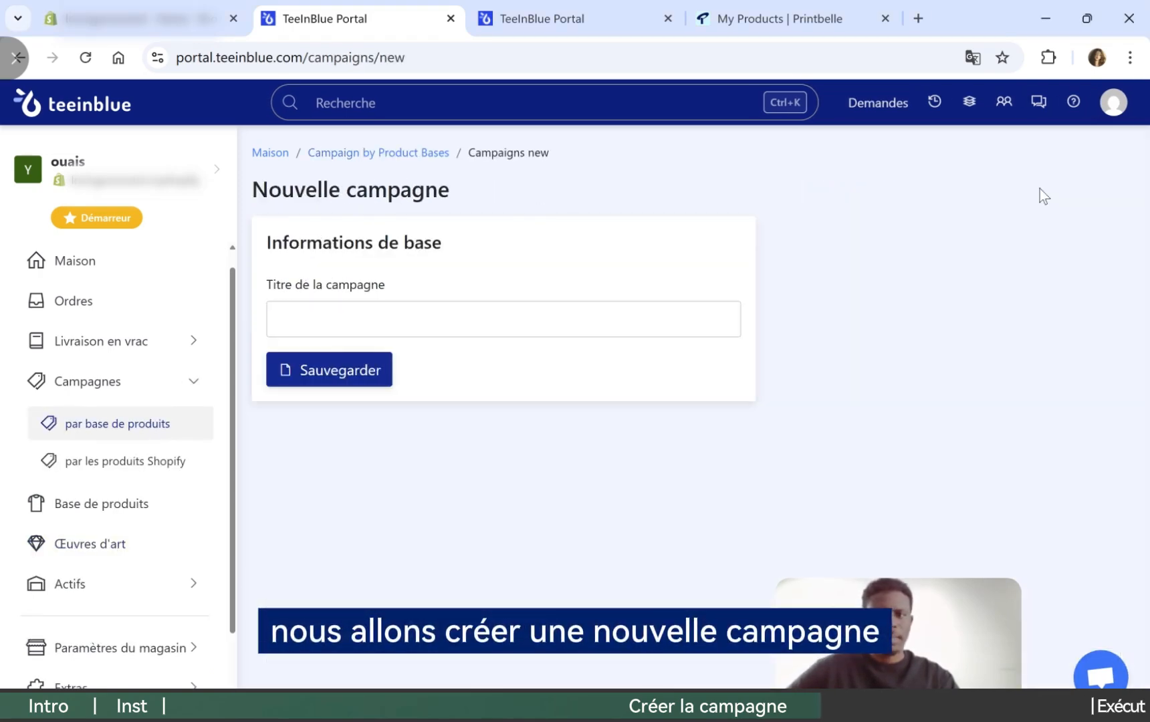
left_click(419, 328)
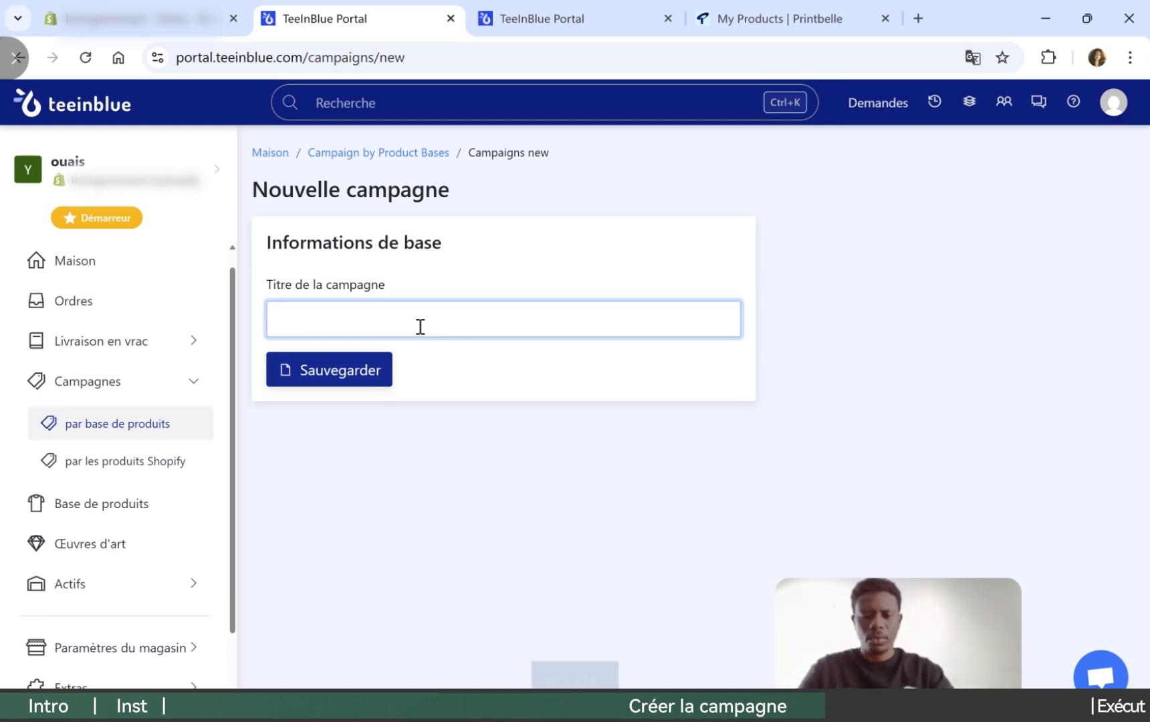
type("pull e")
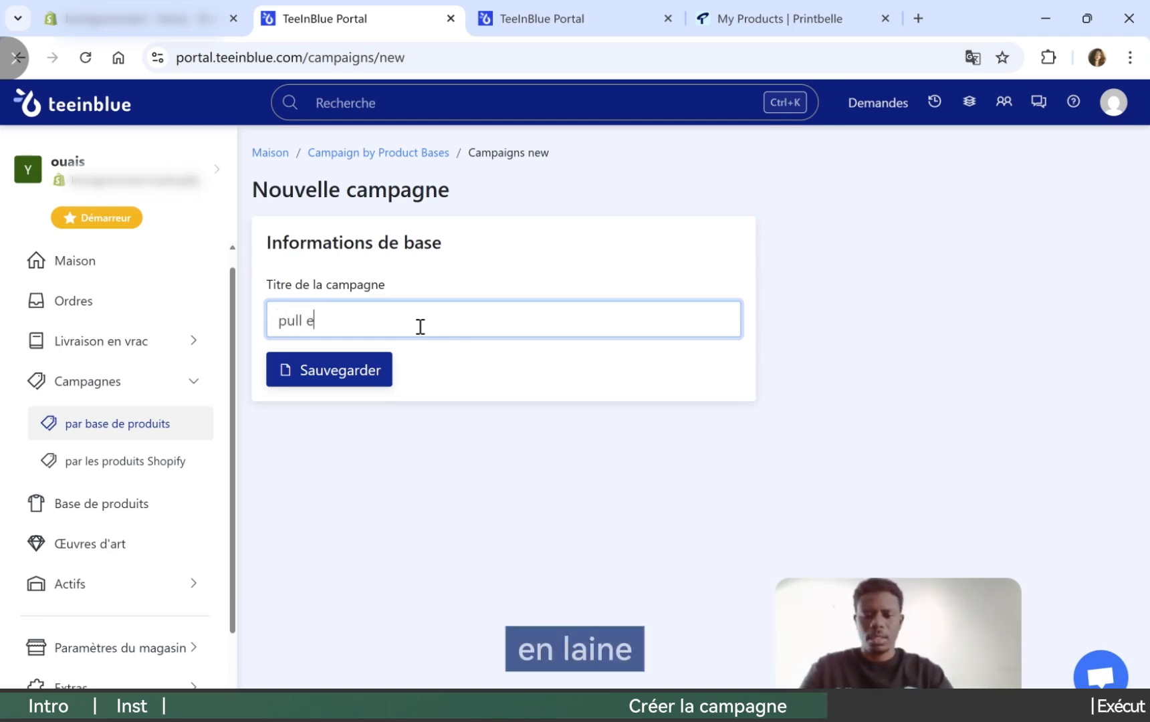
type("n laine 2")
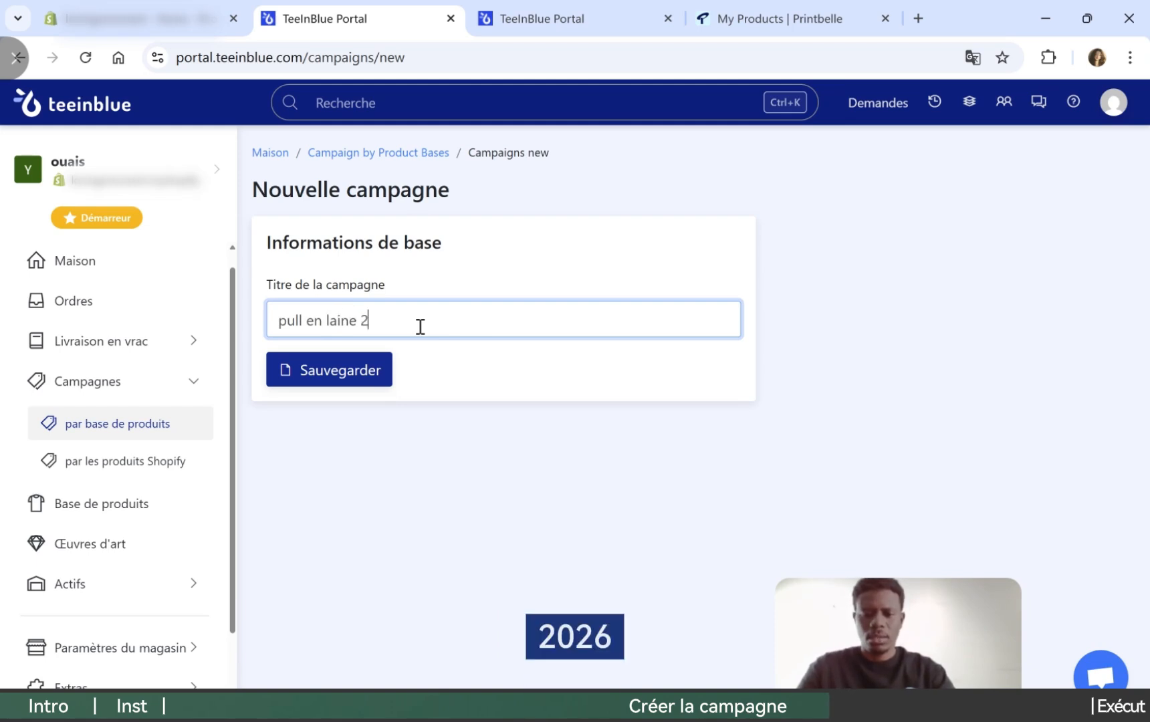
type("026")
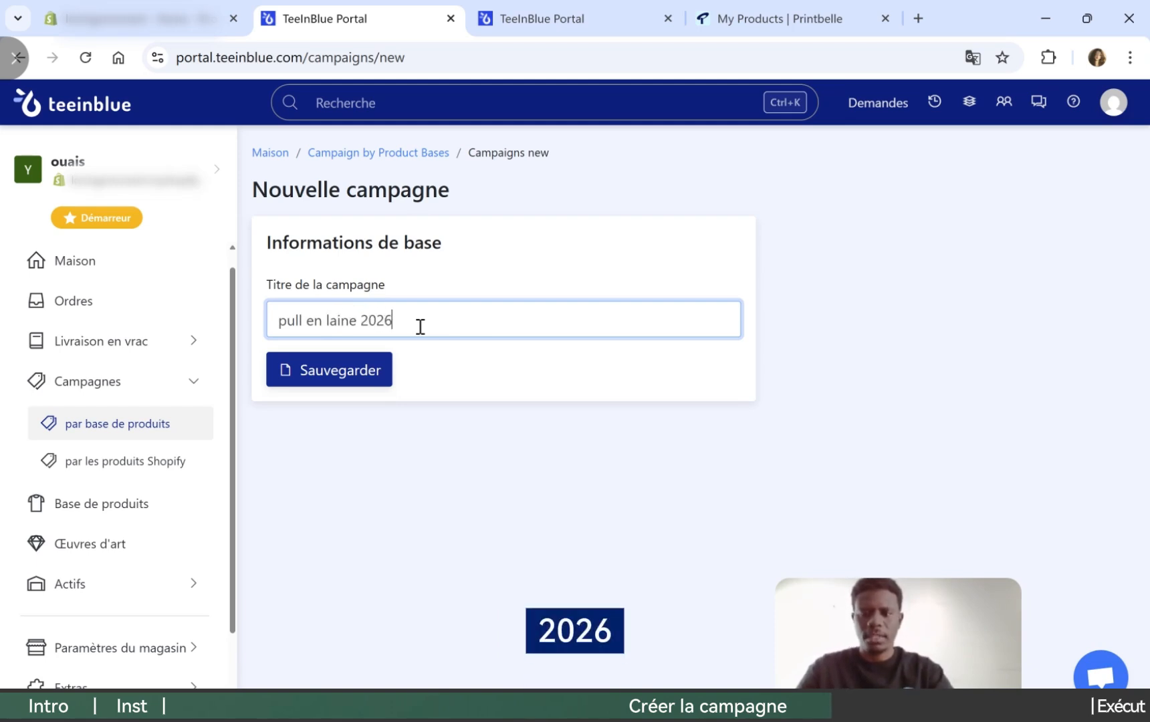
left_click(486, 439)
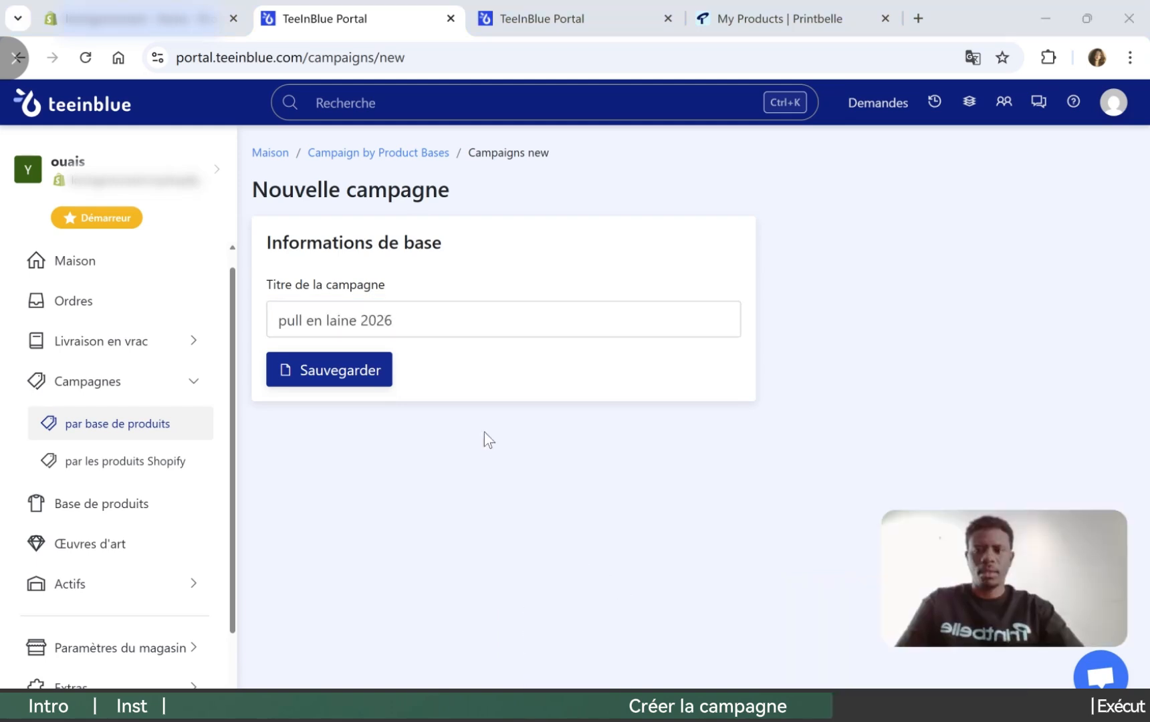
Save the new campaign and add Printbelle's "Pull en laine" product base with the "œuvre d'art 2026" artwork
left_click(332, 374)
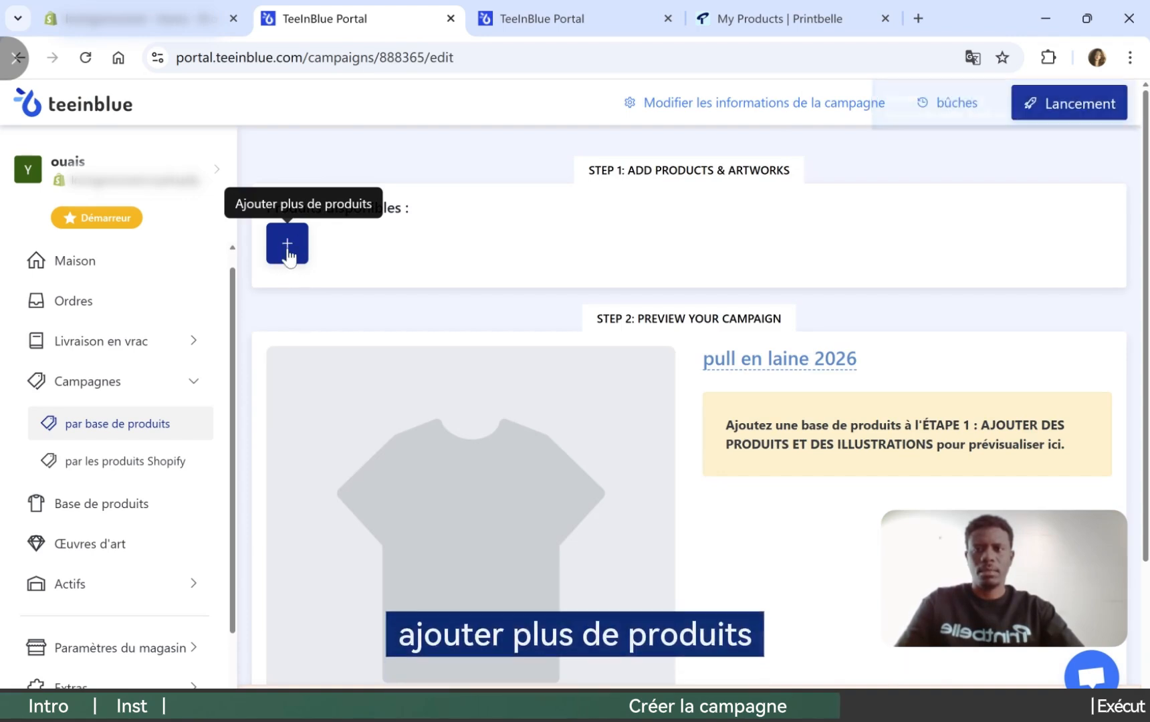
left_click(288, 248)
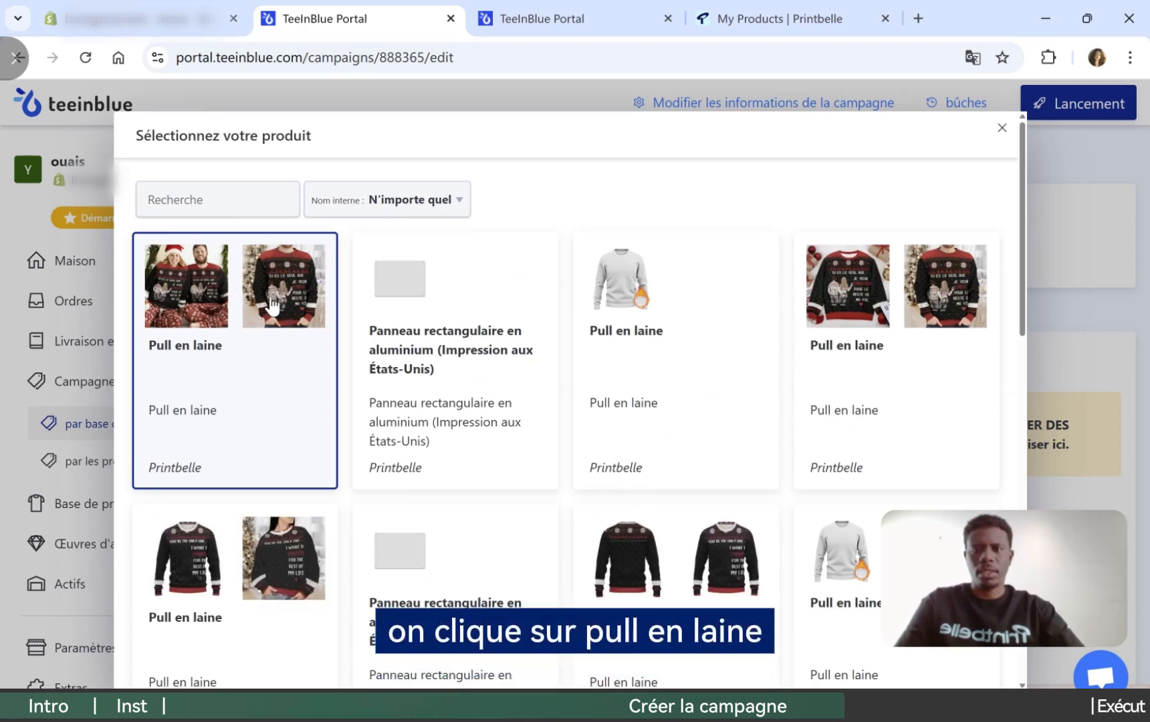
left_click(245, 304)
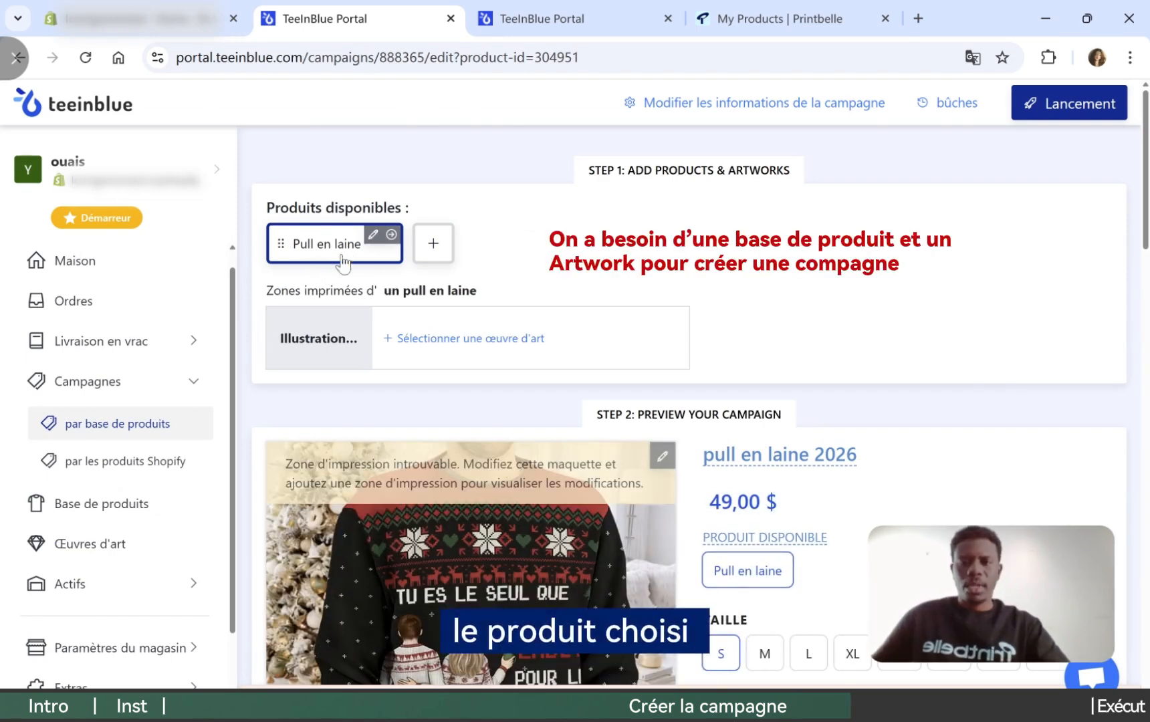
left_click(491, 339)
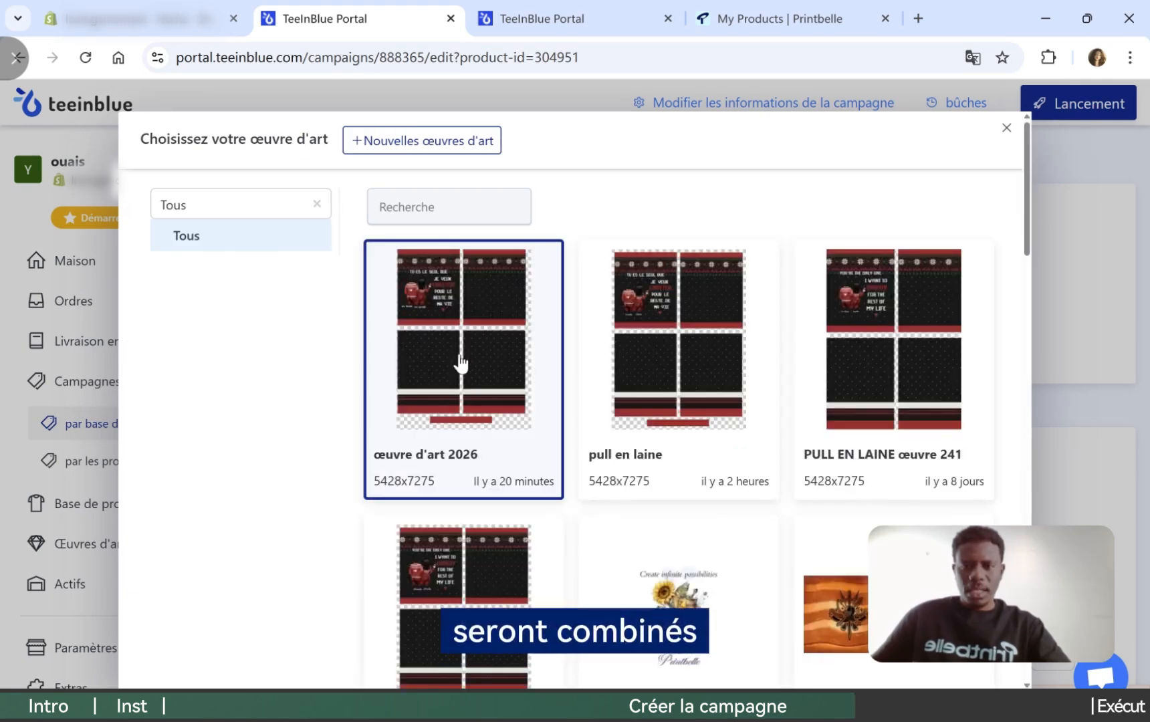
left_click(450, 357)
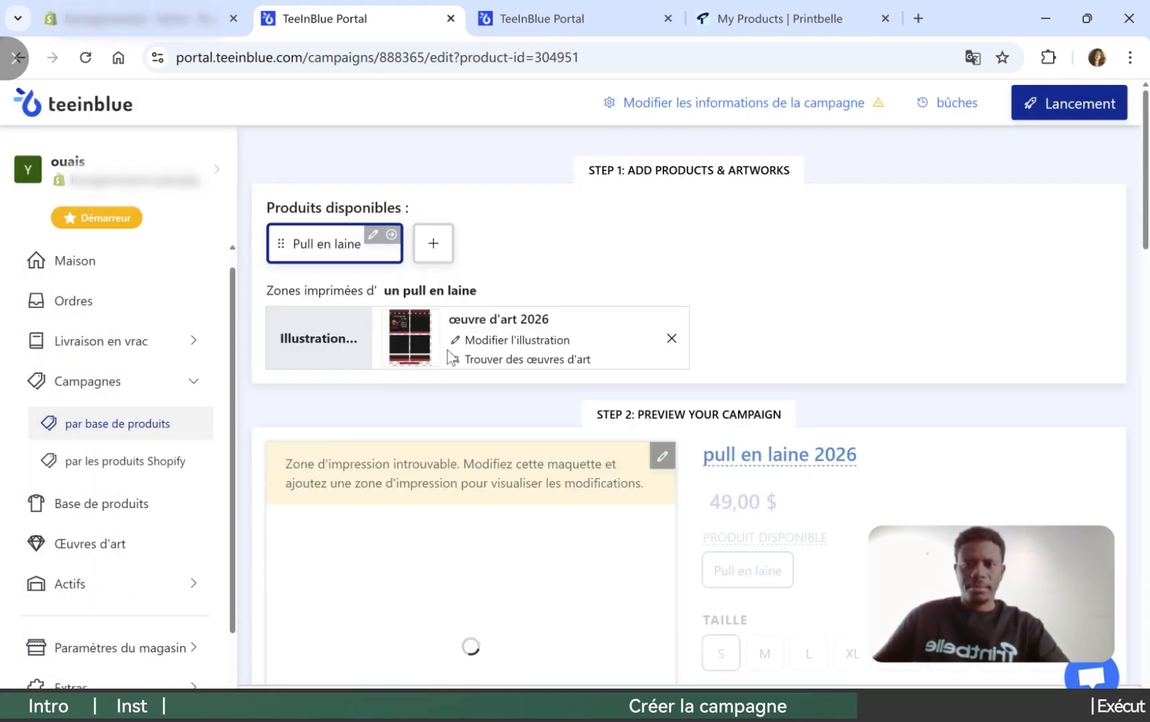
Check the campaign's existing mockups and pick "MAQUETTE 1" from the mockup library
scroll(478, 431, "down", 5)
left_click(414, 534)
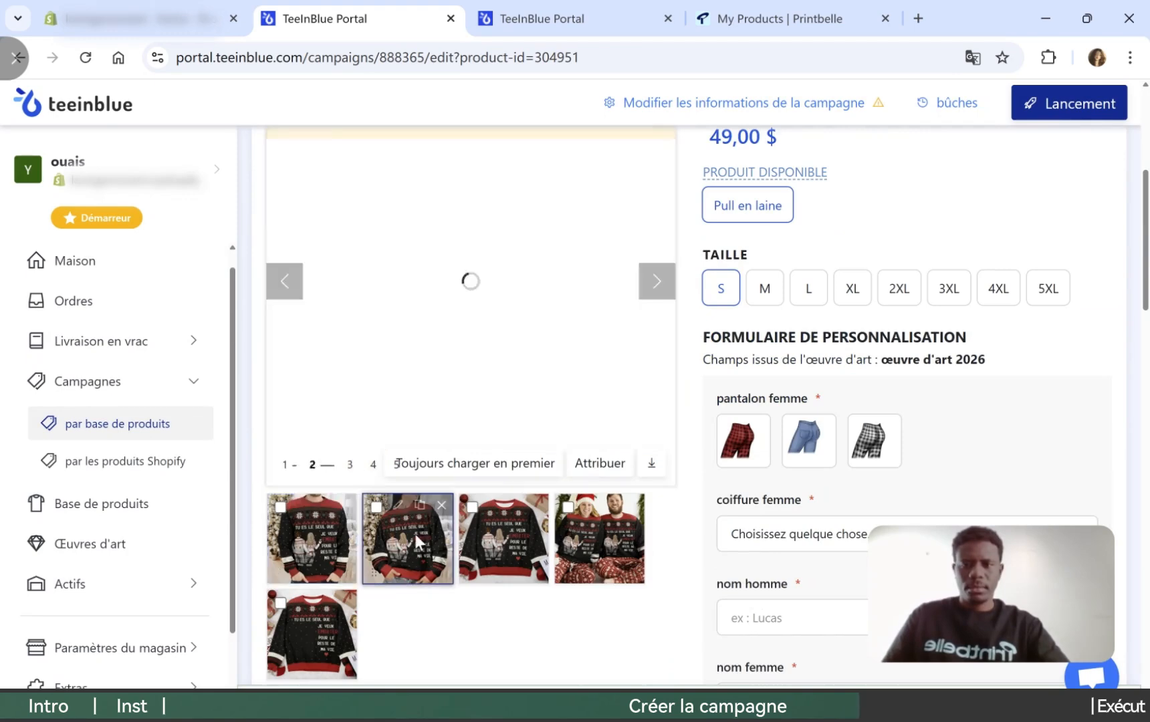
scroll(481, 567, "down", 1)
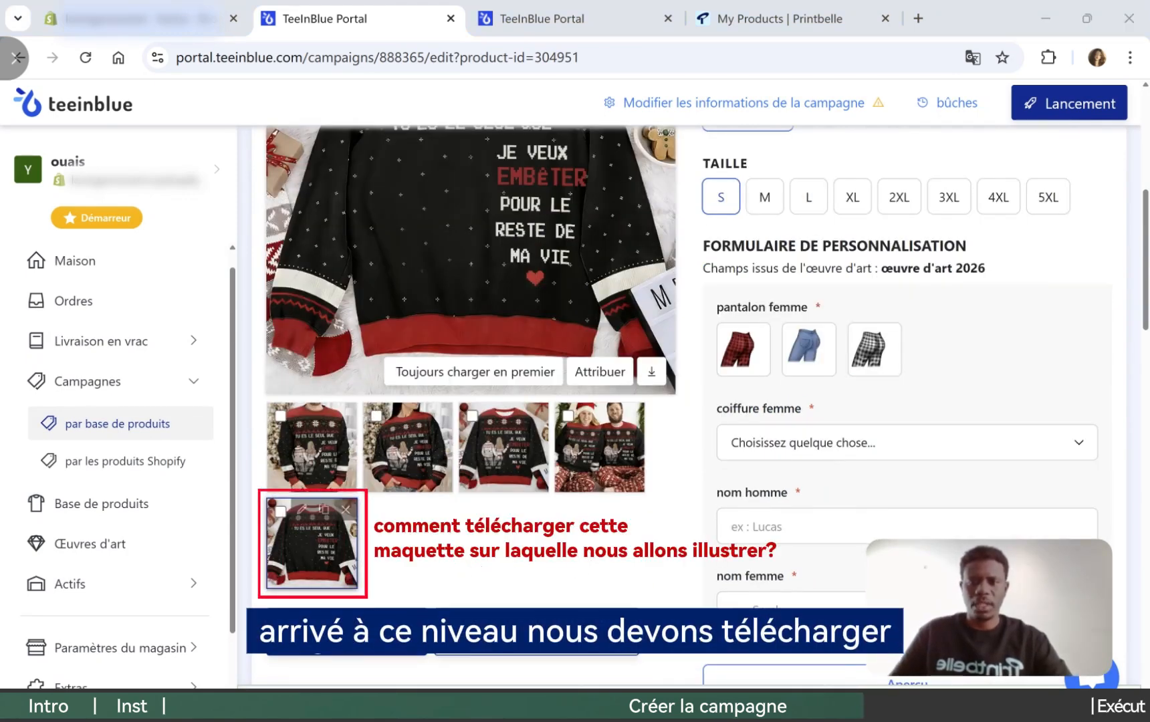
left_click(347, 634)
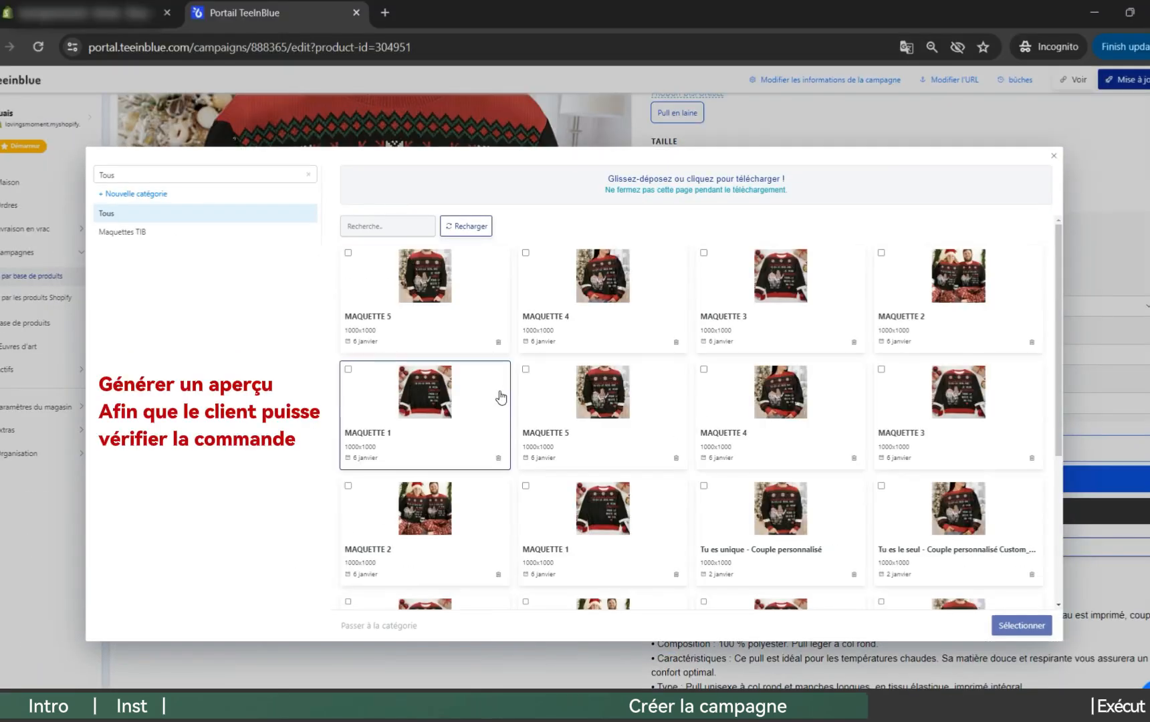
left_click(362, 379)
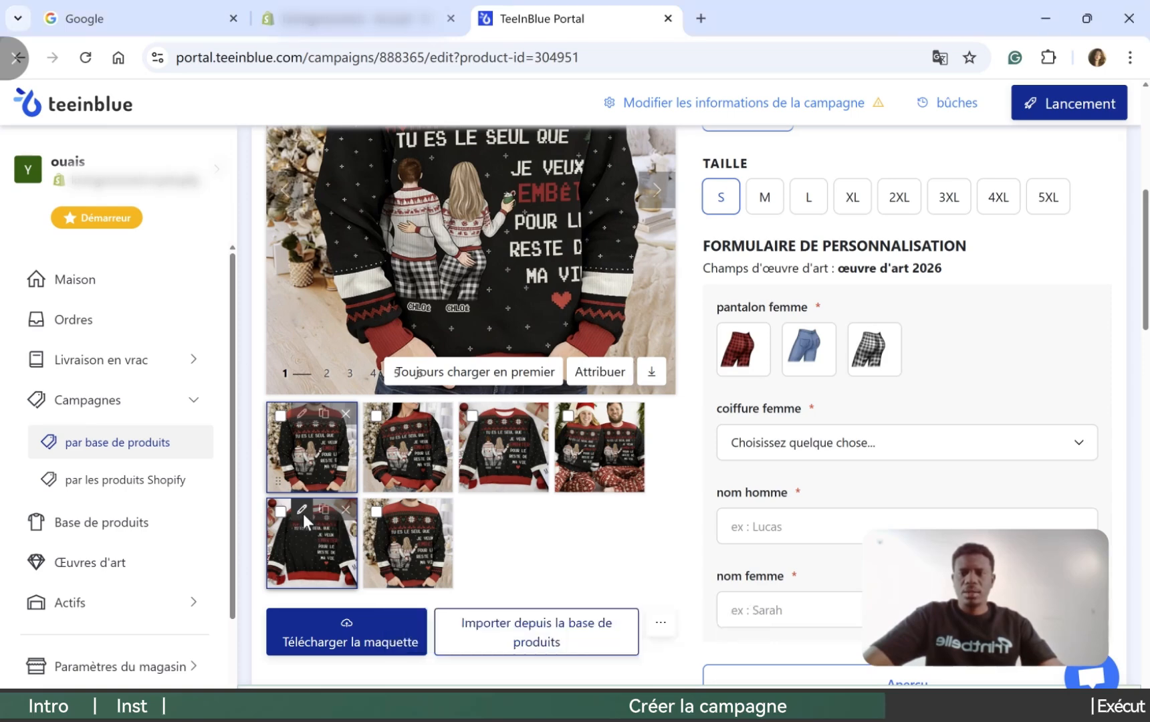
Edit the "MAQUETTE 1" mockup and add the "Wool Sweater Artwork (5428x7275)" print area to it
left_click(303, 514)
left_click_drag(967, 588, 1062, 593)
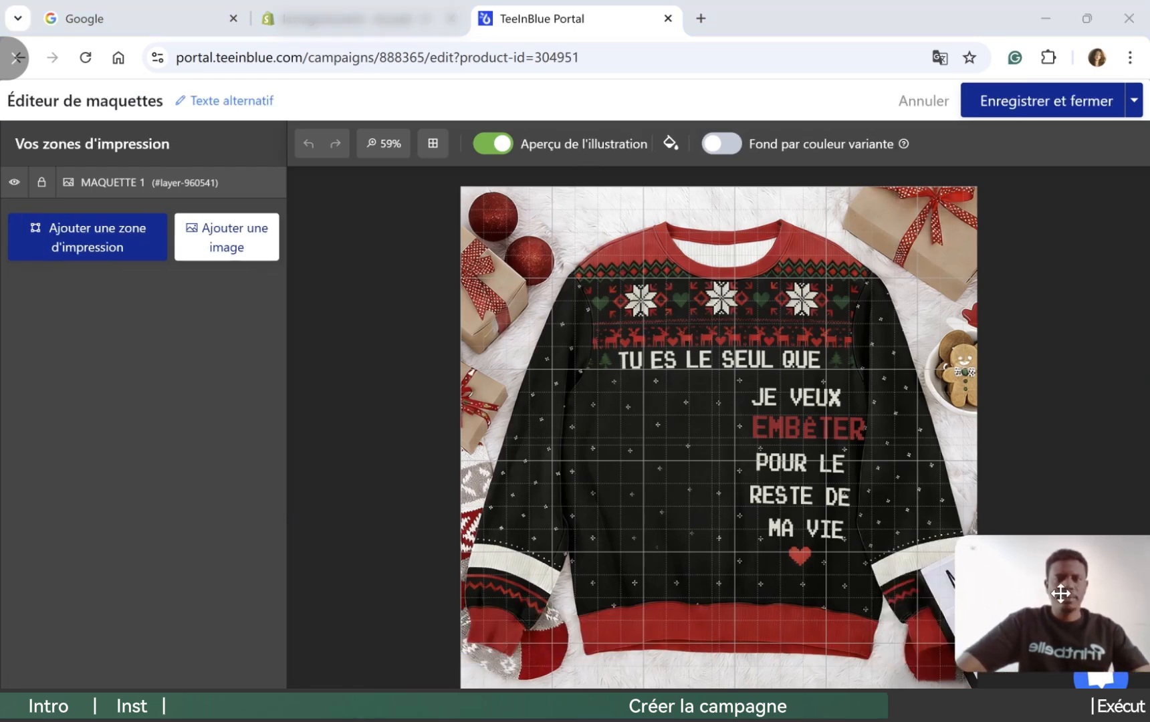
left_click(110, 250)
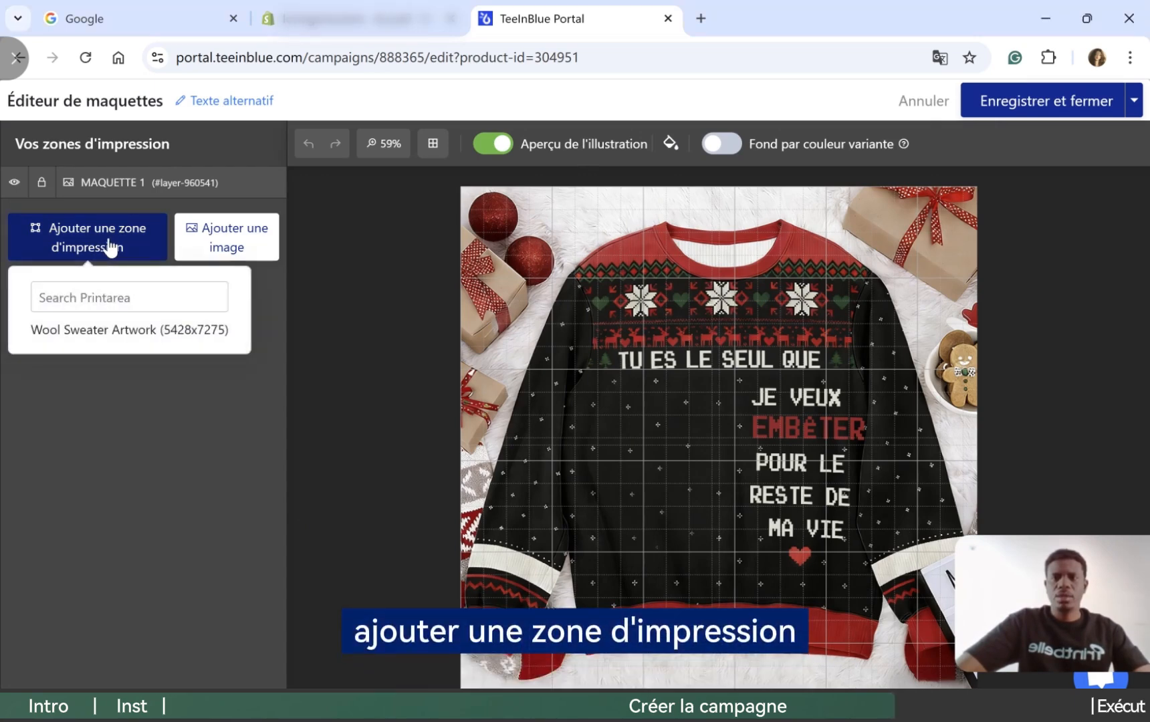
left_click(118, 331)
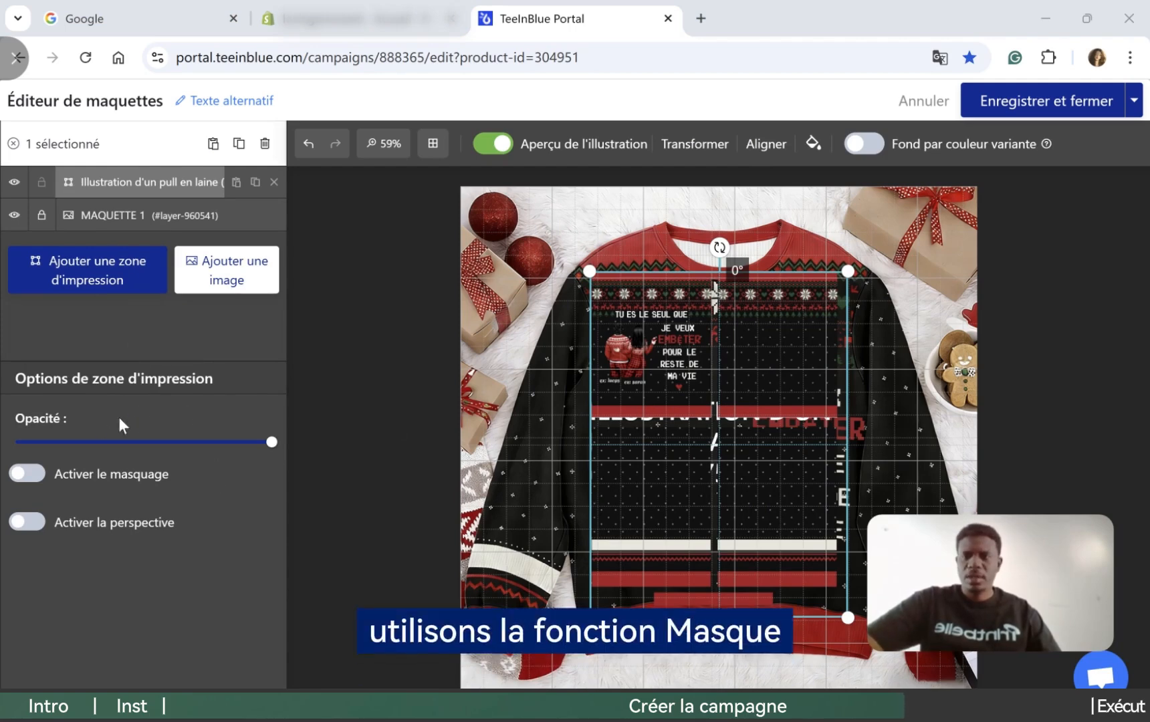
Enable masking on the print area and upload "masque.png" as its mask image
left_click(23, 475)
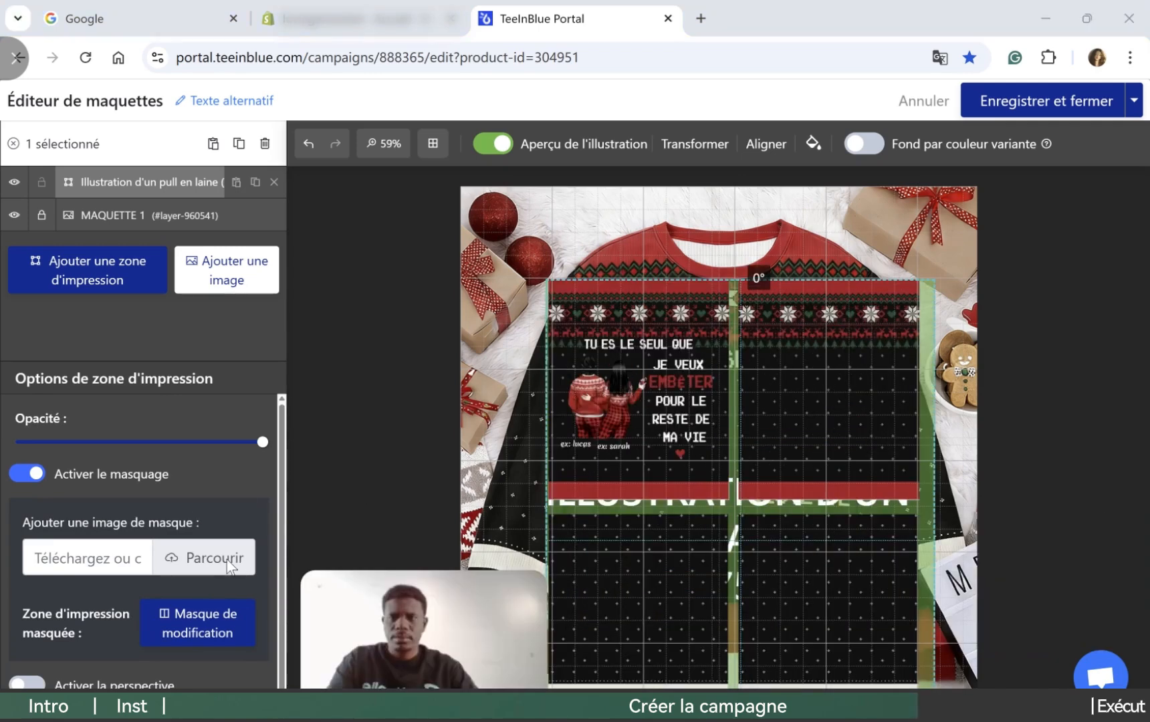
left_click(227, 560)
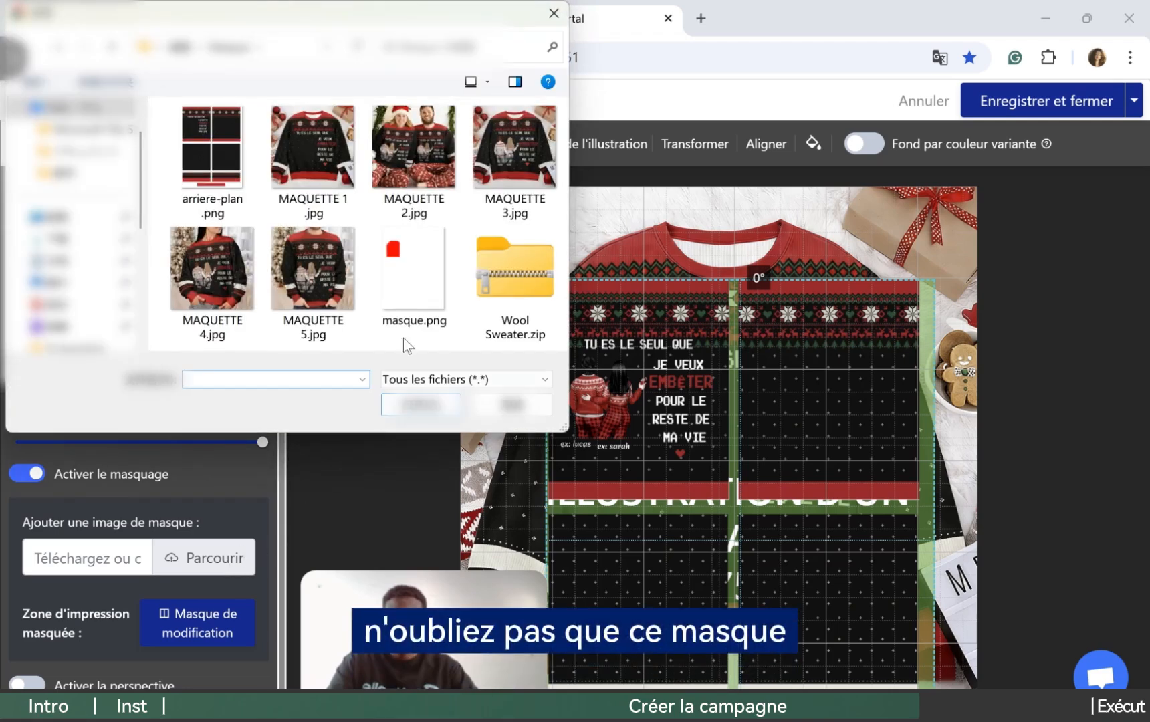
left_click(415, 268)
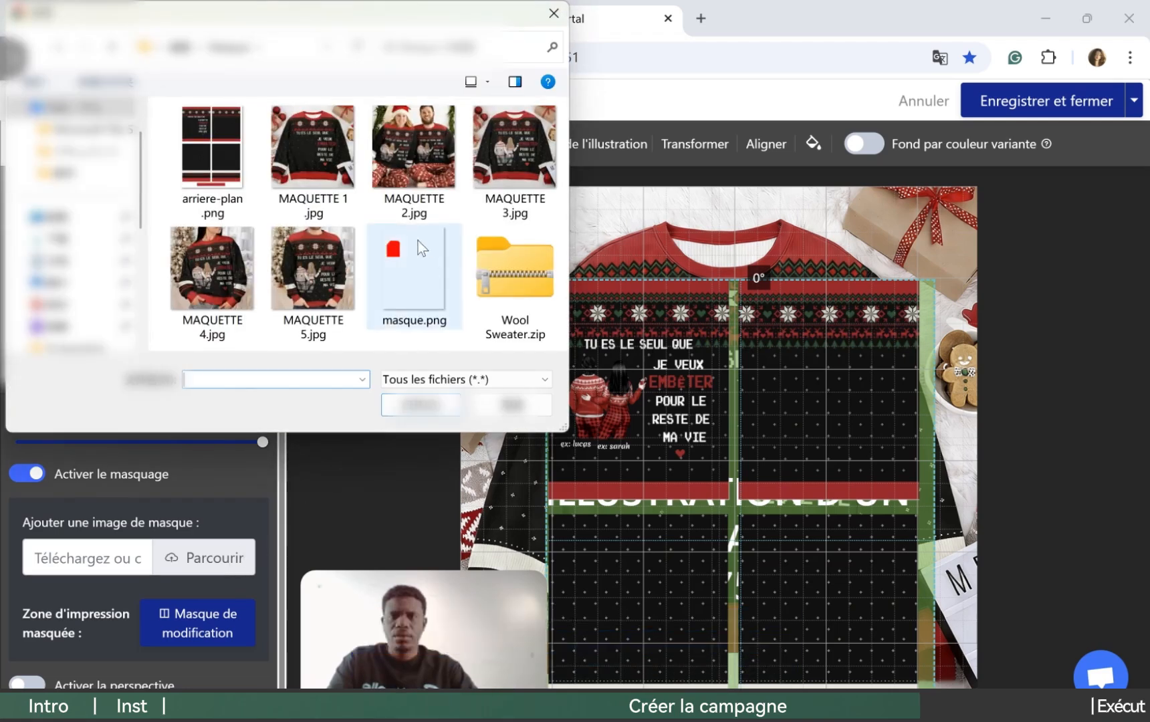
left_click(416, 413)
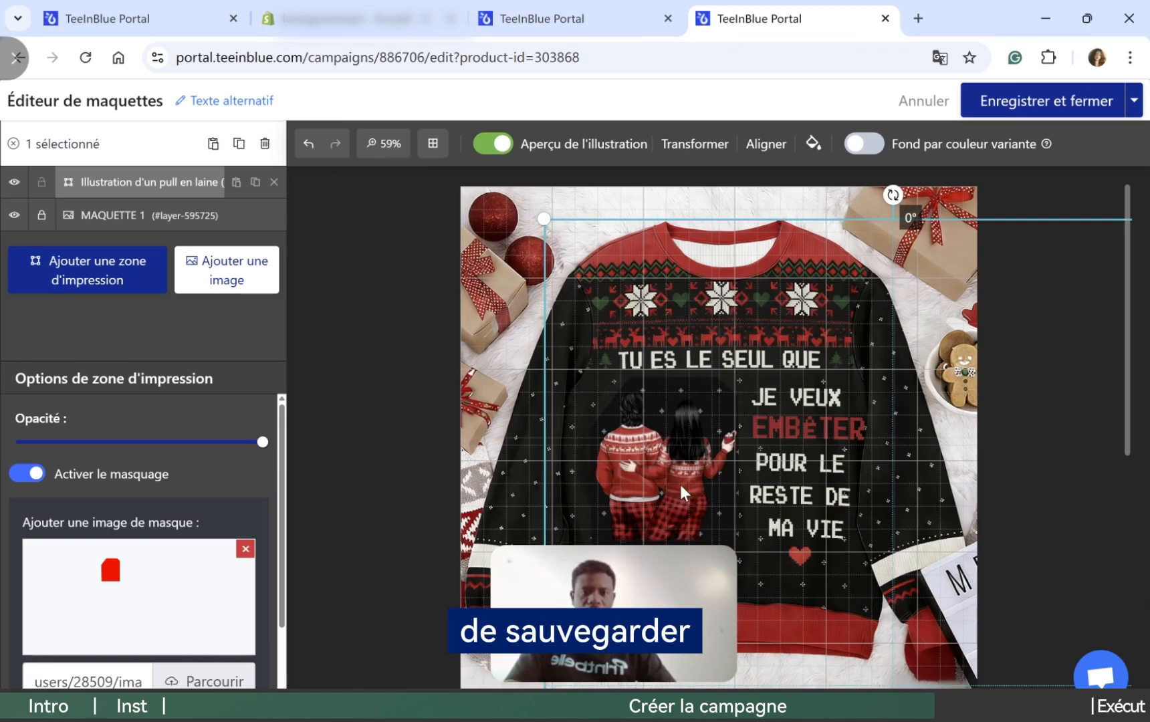
Nudge the masked couple illustration slightly left on the sweater and save and close the mockup
mouse_move(680, 484)
left_mouse_down()
mouse_move(691, 481)
mouse_move(675, 485)
left_mouse_up()
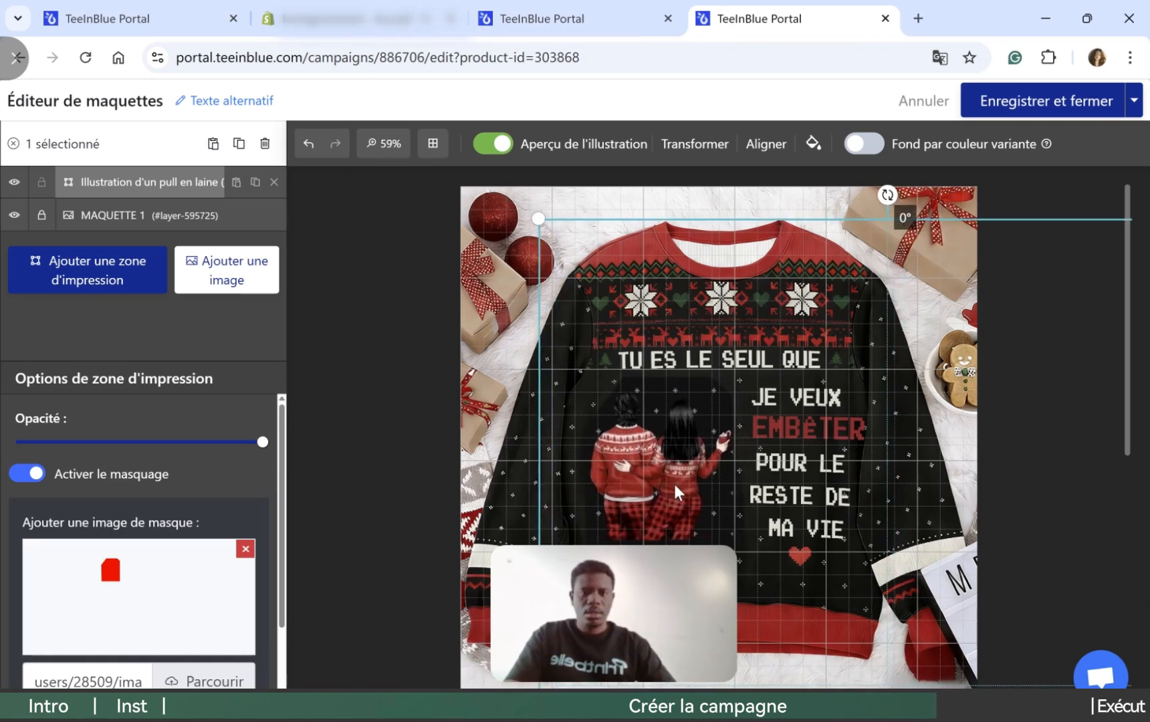
left_click(1013, 104)
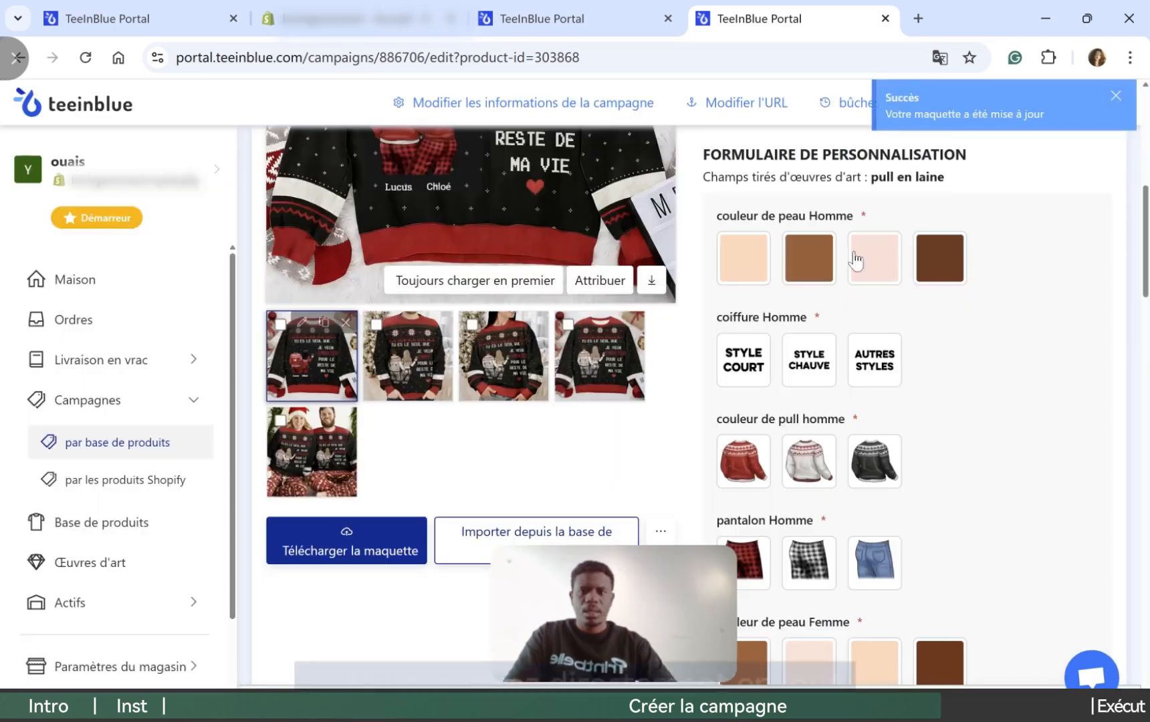
left_click_drag(617, 580, 511, 612)
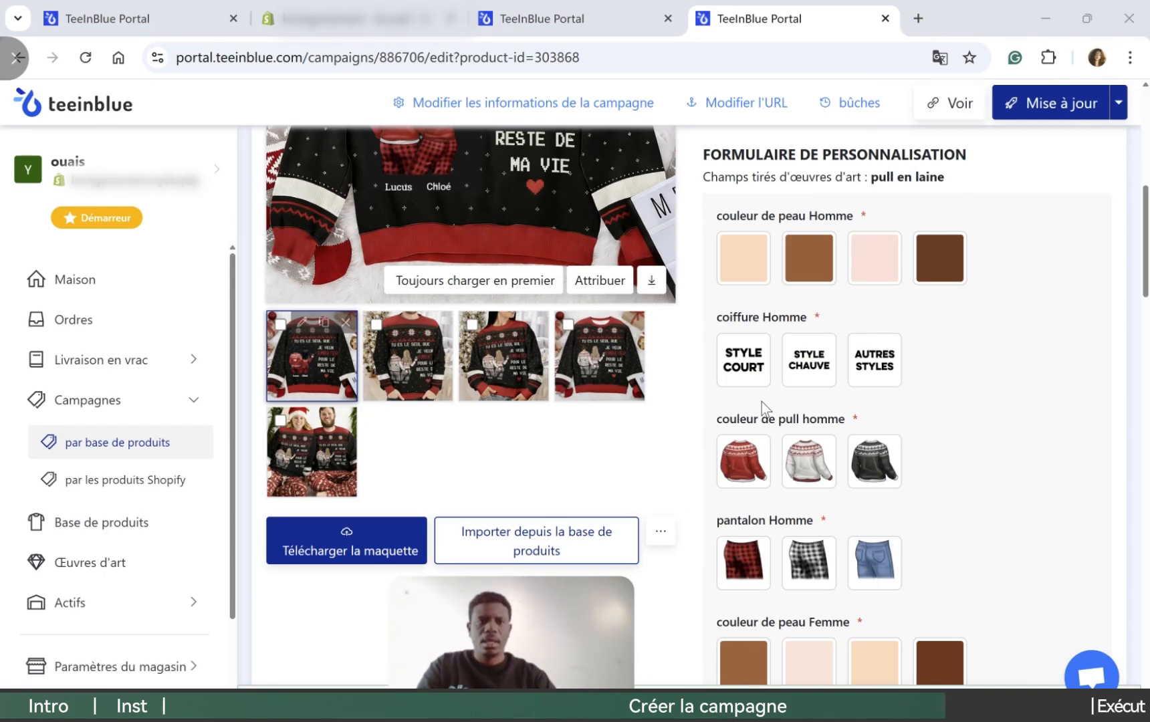
Try out the "pull en laine français" customer form with size L, the light pink men's skin colour and further appearance options
scroll(763, 402, "up", 5)
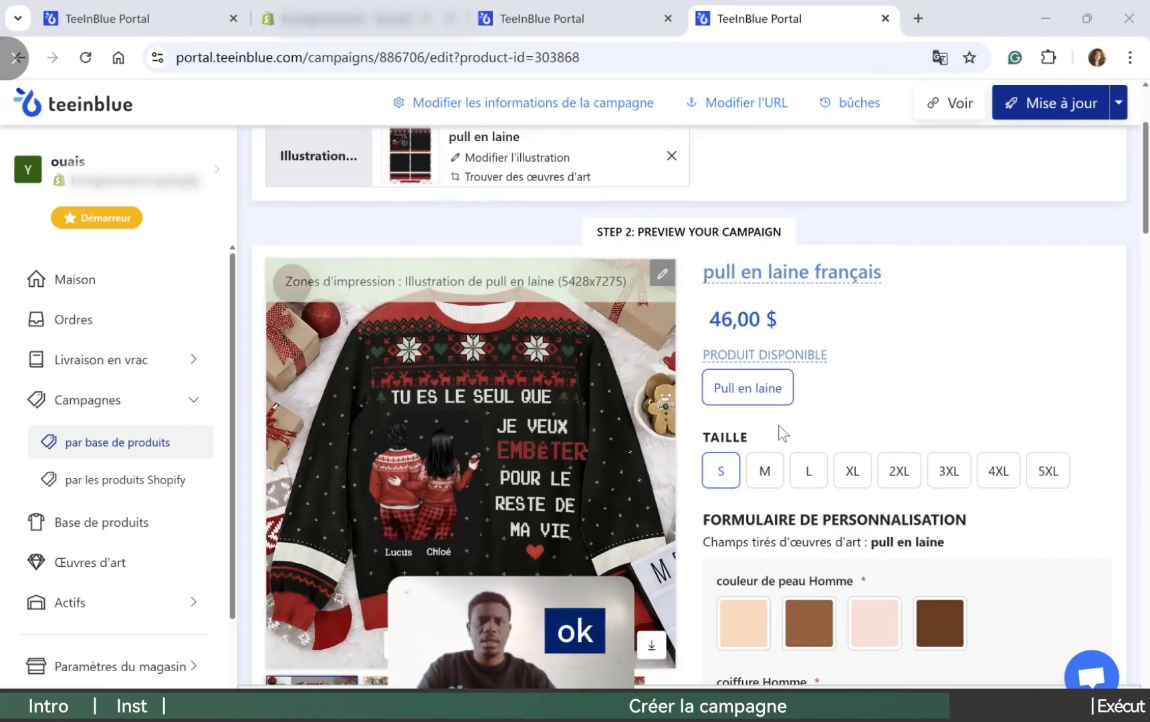
scroll(750, 443, "down", 1)
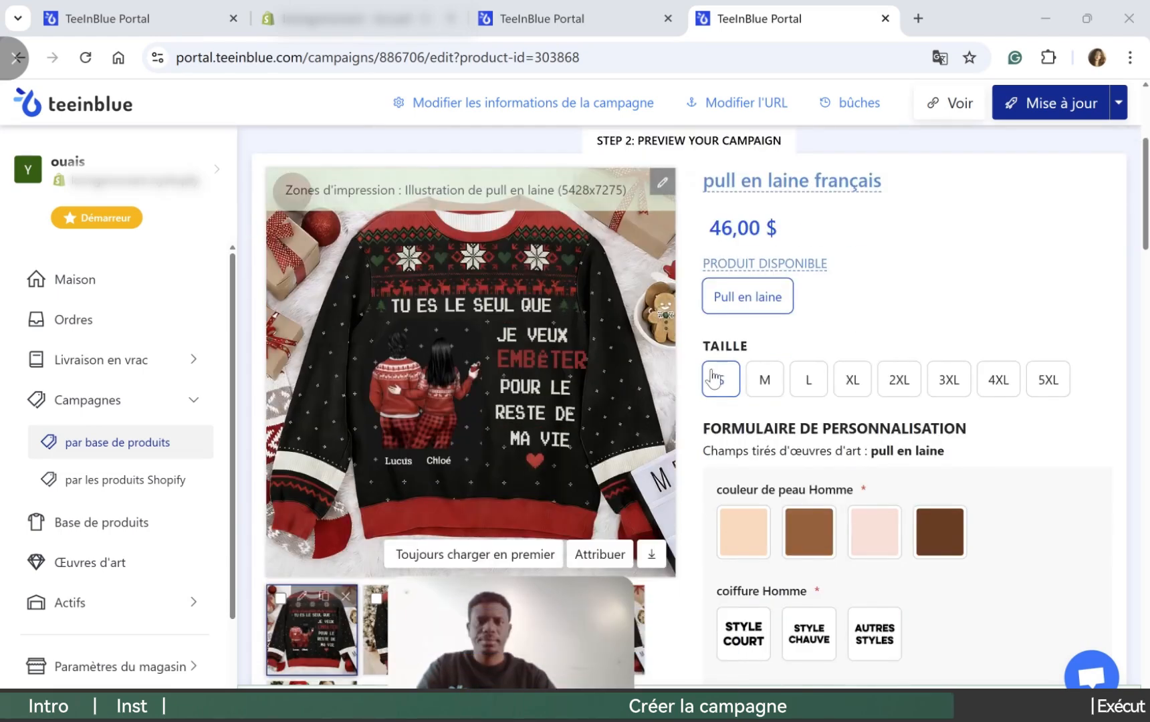
scroll(688, 385, "down", 1)
left_click(809, 288)
left_click(809, 439)
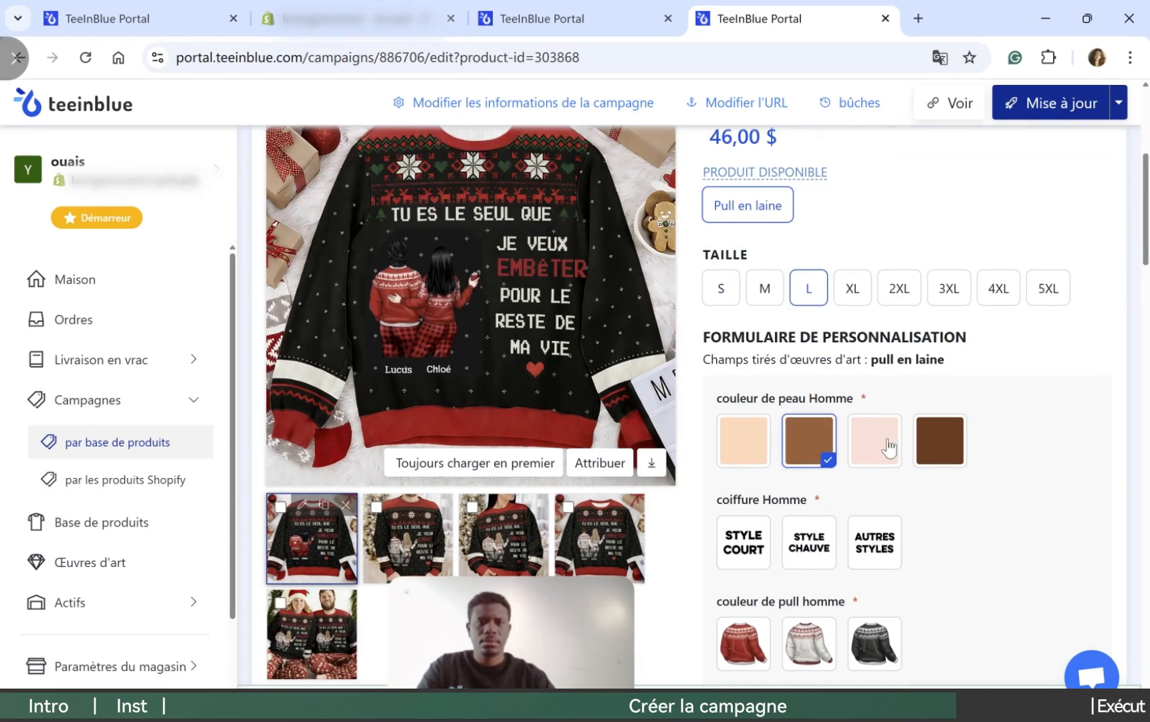
left_click(876, 441)
scroll(886, 472, "down", 1)
left_click(809, 554)
scroll(866, 507, "down", 7)
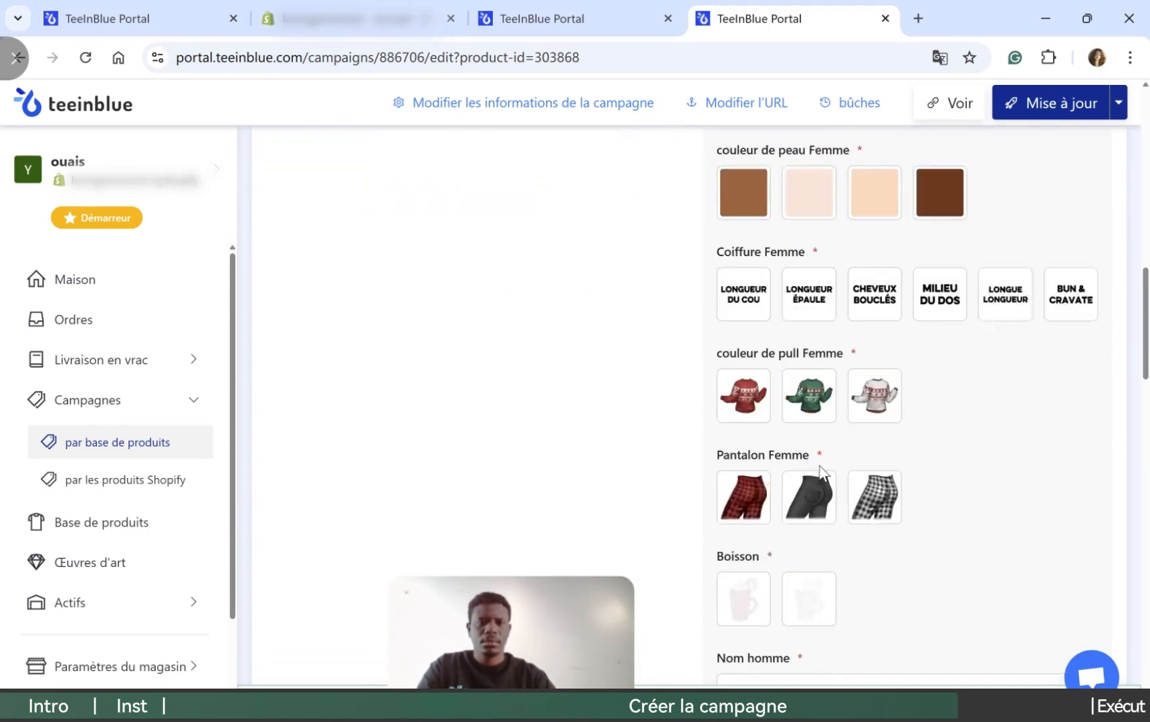
left_click(873, 423)
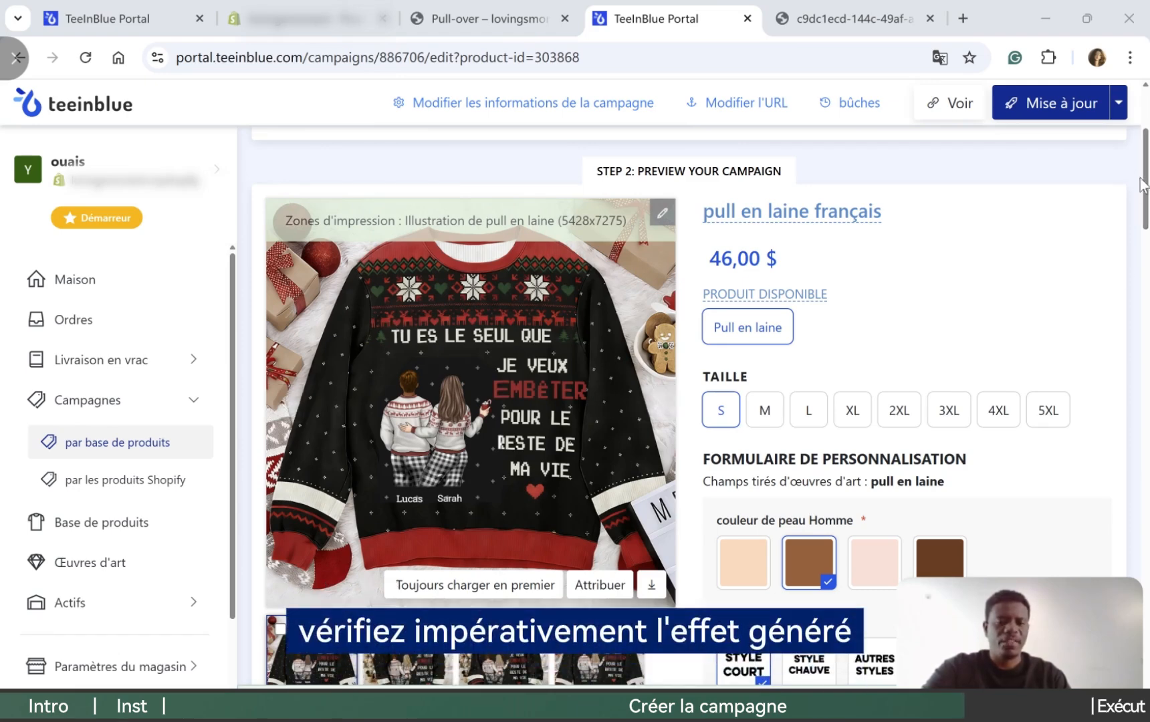
Generate a test design from the filled-in customer form and view the generated image in its browser tab
left_click_drag(1145, 175, 1140, 446)
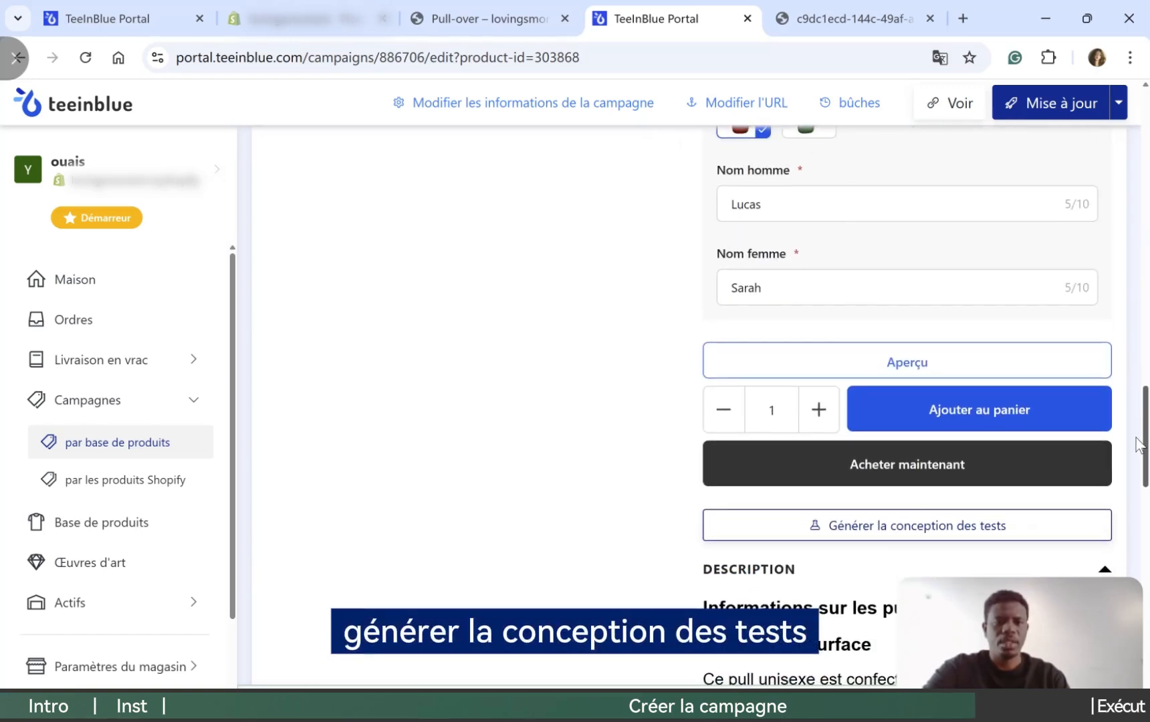
left_click(870, 527)
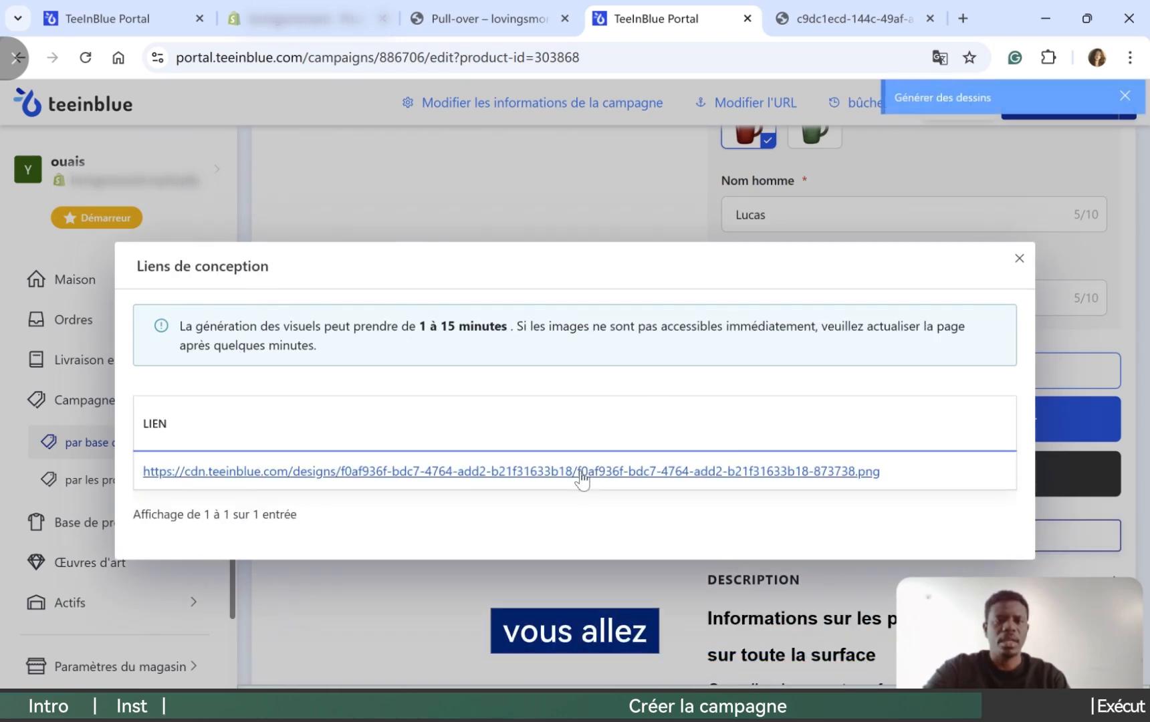
left_click(844, 9)
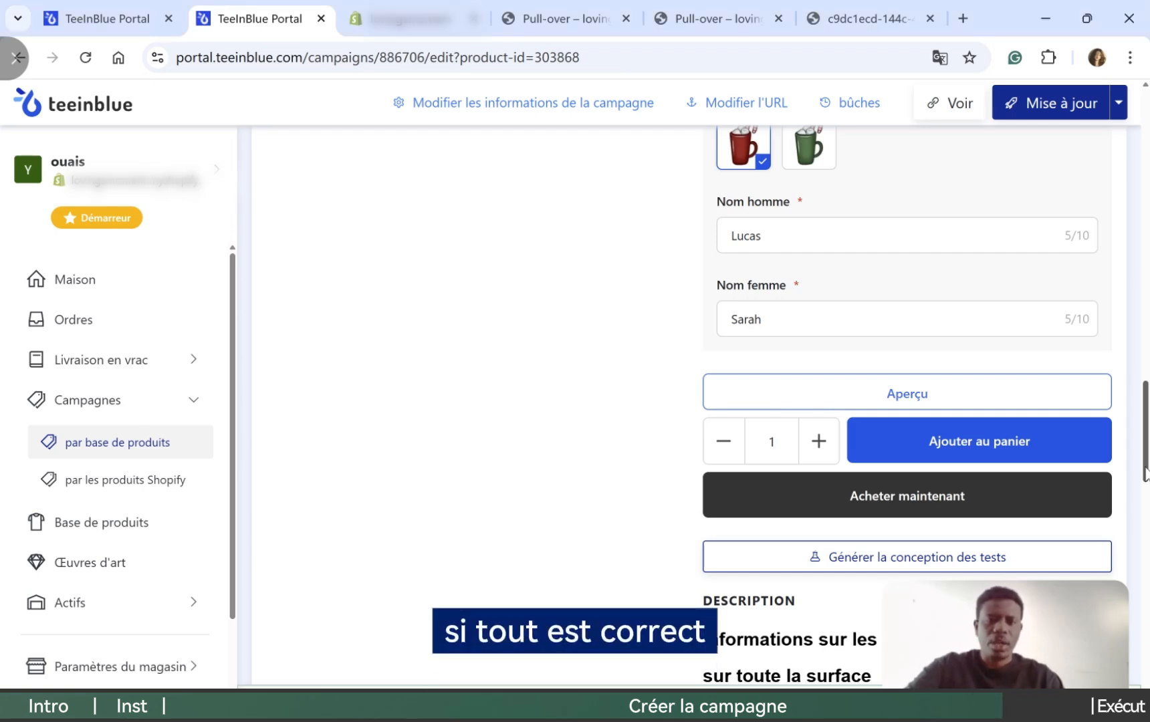
Return to the "pull en laine 2026" campaign in the other Teeinblue browser tab and launch it
scroll(910, 401, "up", 1)
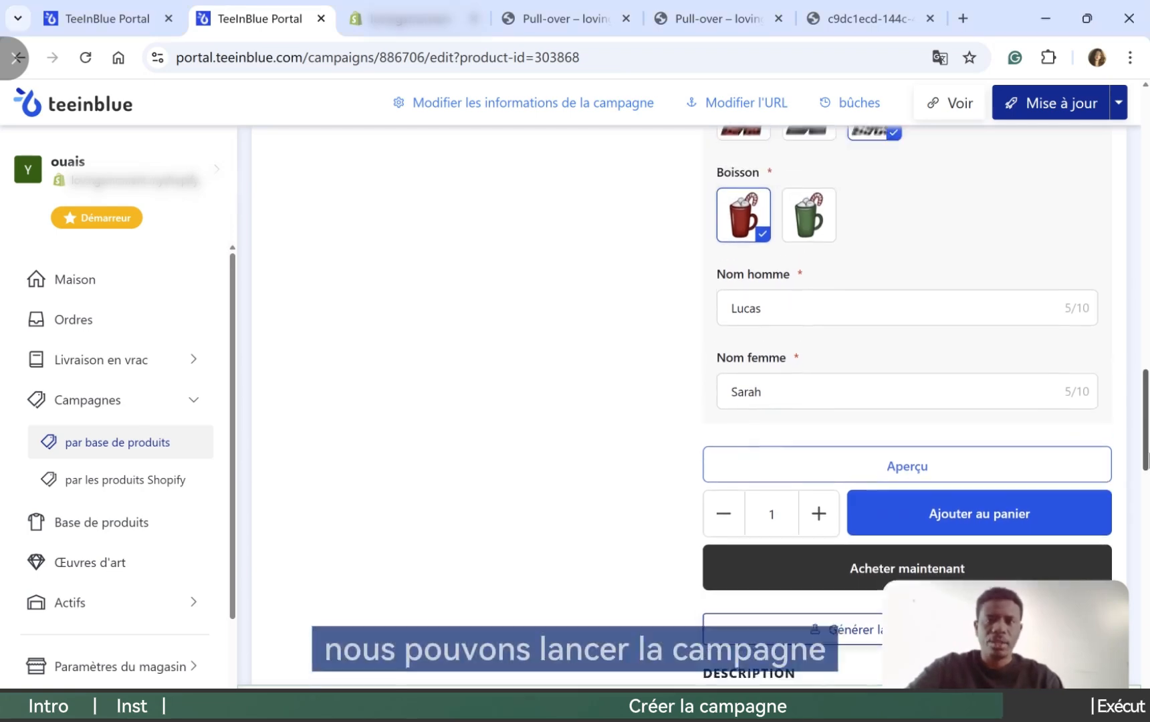
scroll(910, 401, "up", 7)
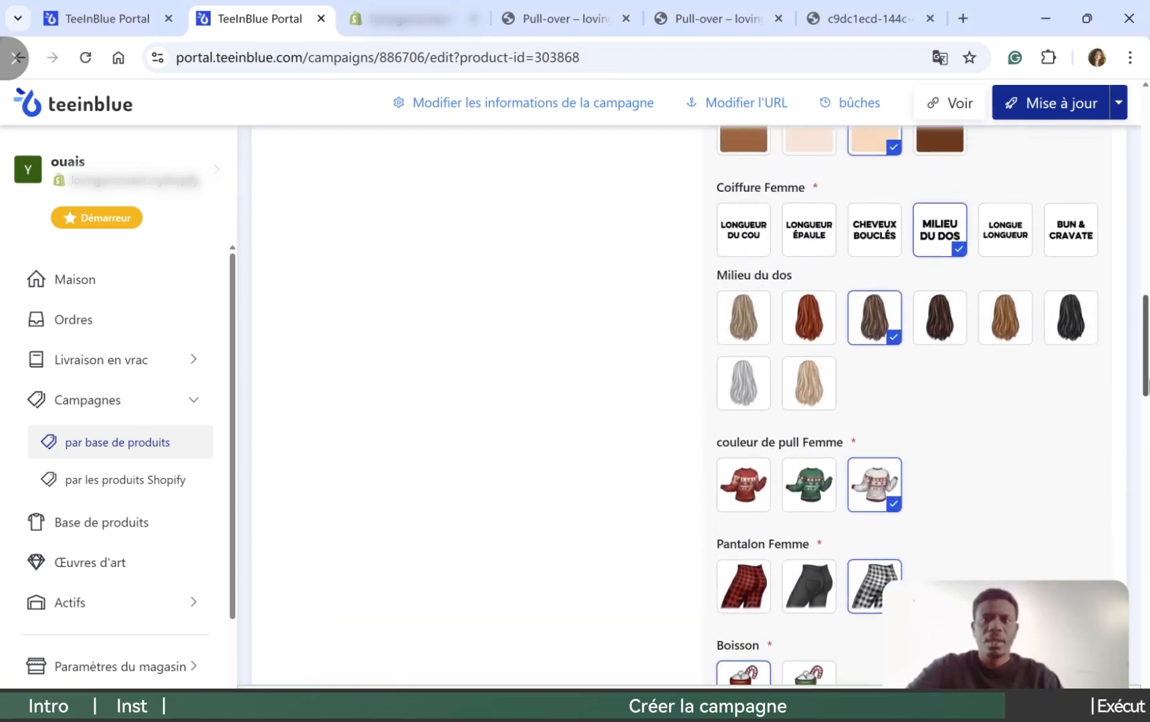
left_click_drag(1148, 385, 1148, 180)
left_click(104, 18)
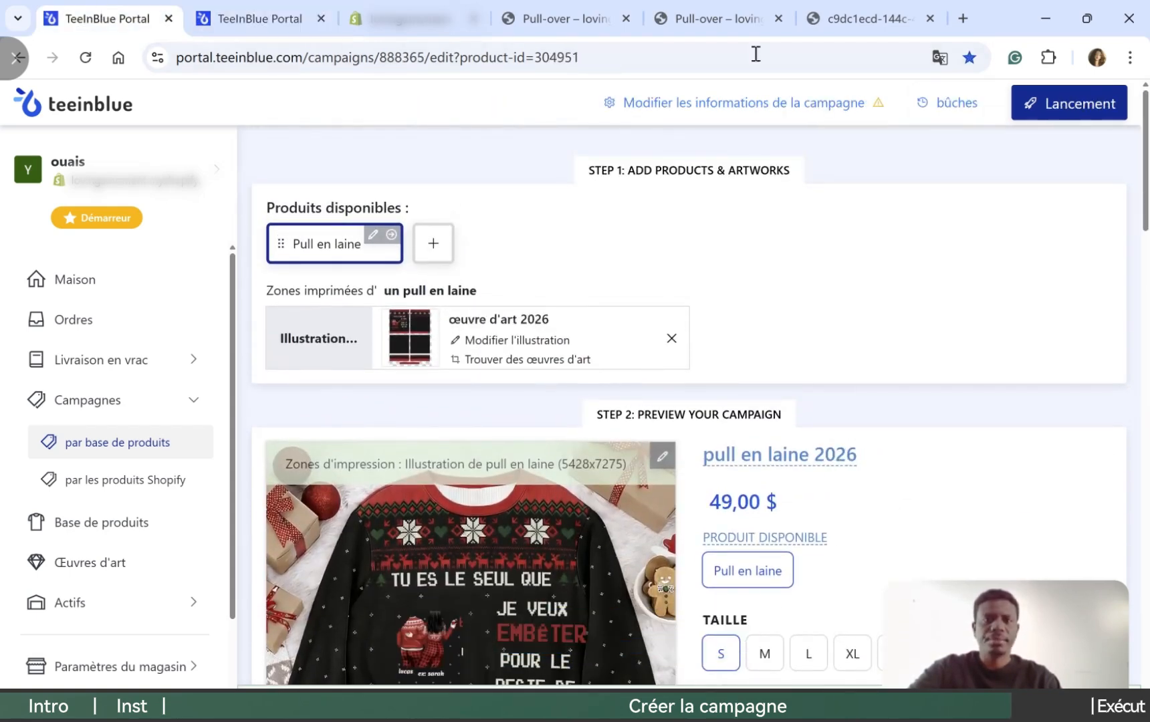
left_click(1083, 107)
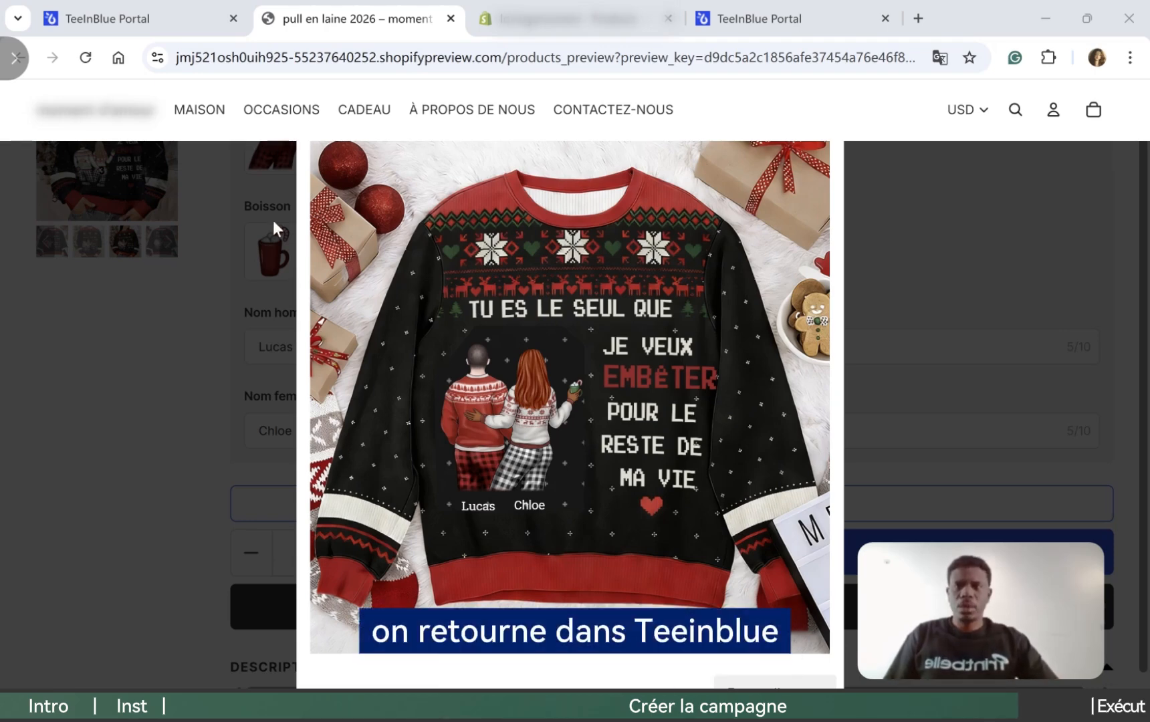
Switch back to Teeinblue, list the campaigns by product base and use the launch action of "pull en laine 2026"
left_click(174, 20)
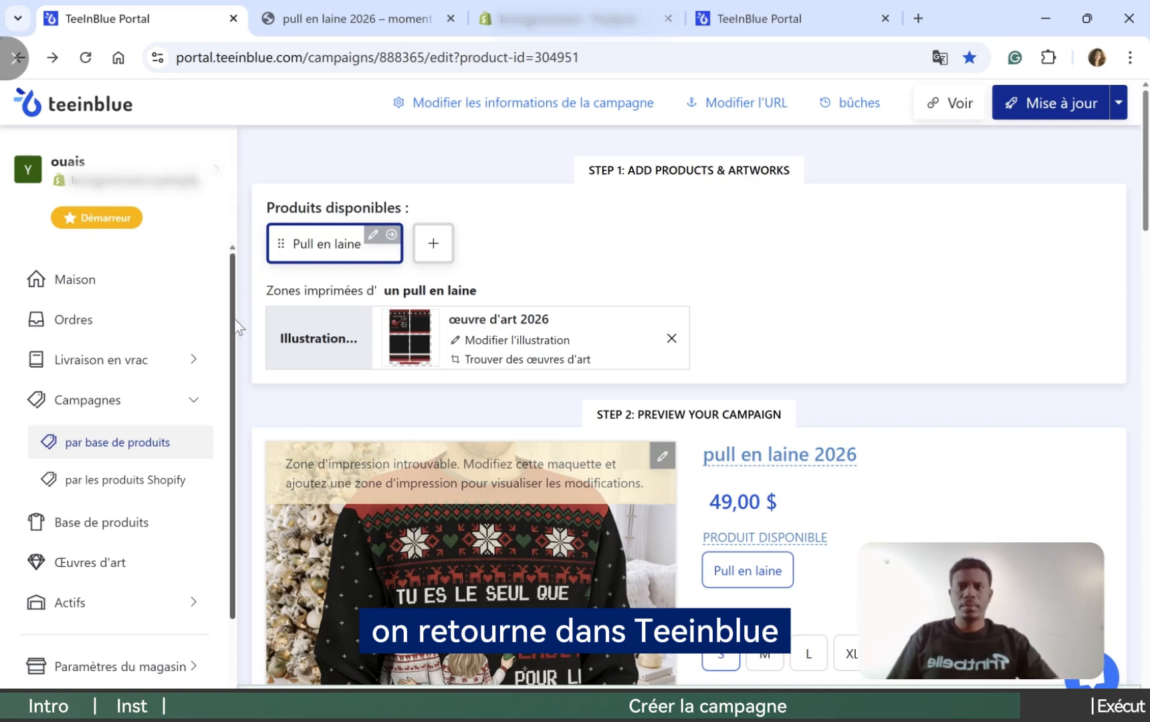
left_click(140, 443)
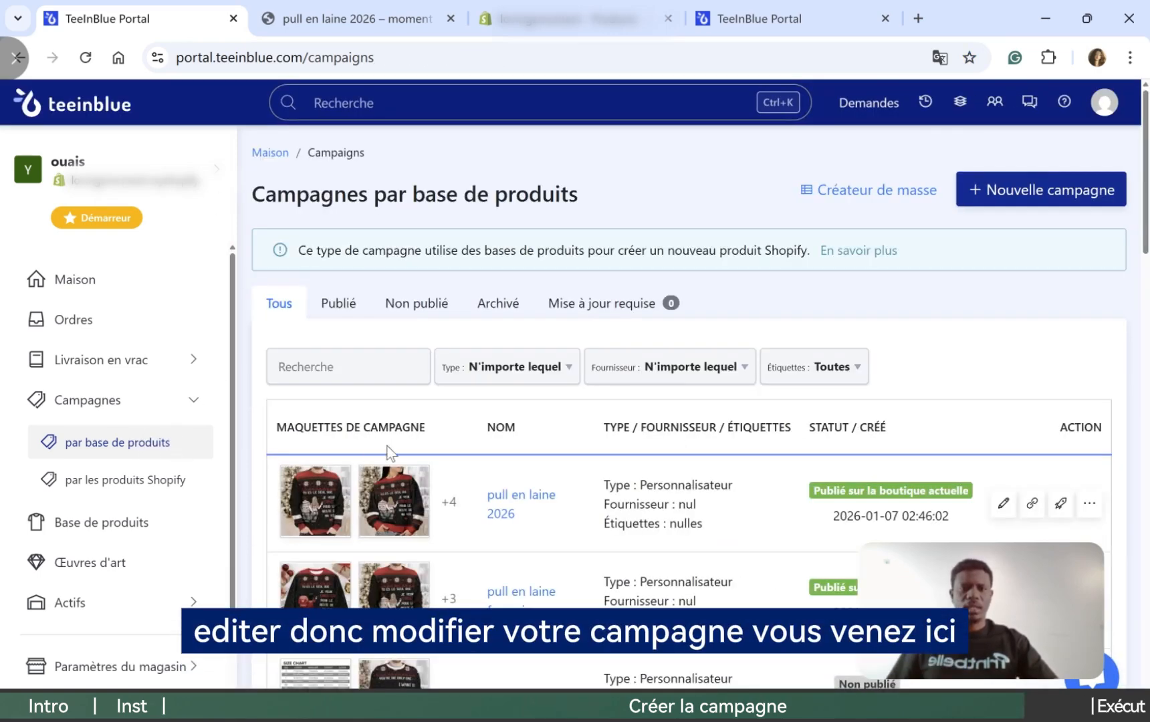
scroll(841, 452, "down", 1)
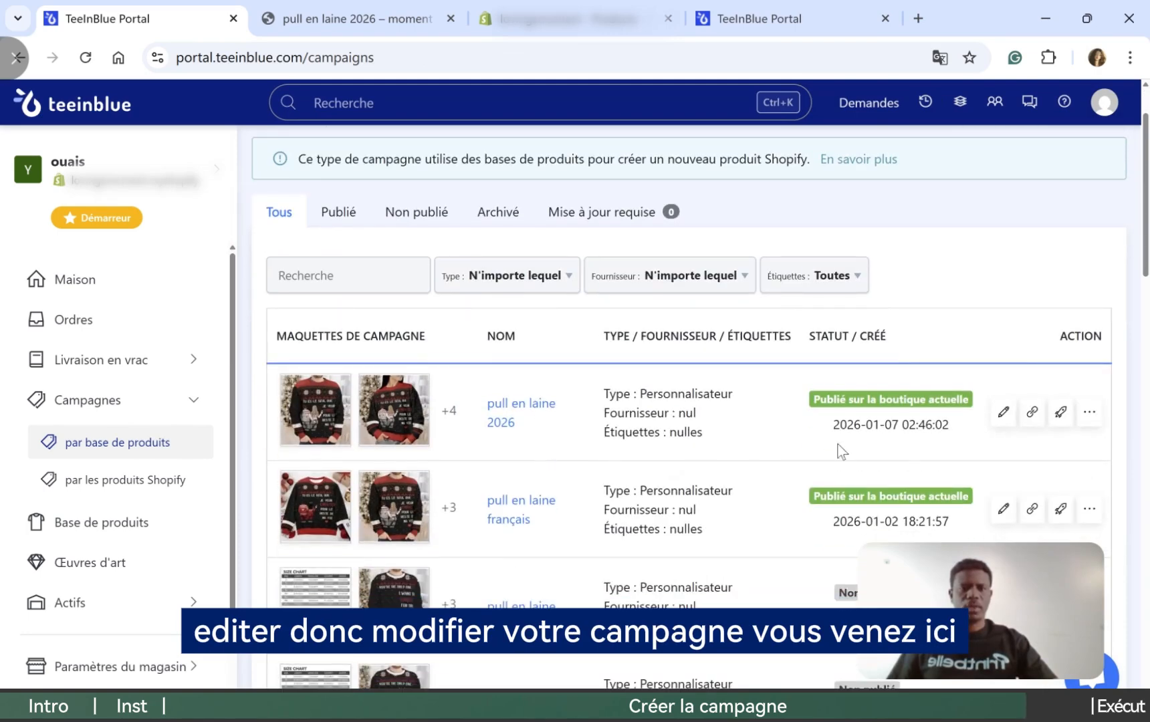
left_click(1059, 414)
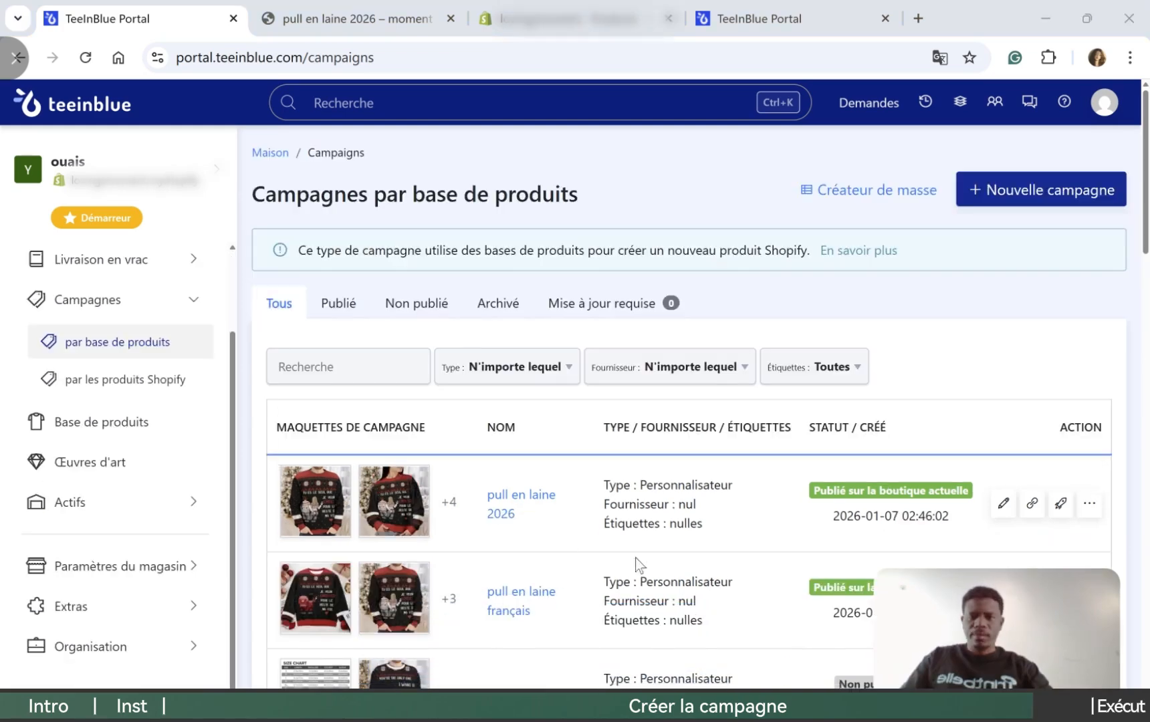
Open the product page settings within the Teeinblue store settings
scroll(554, 488, "down", 4)
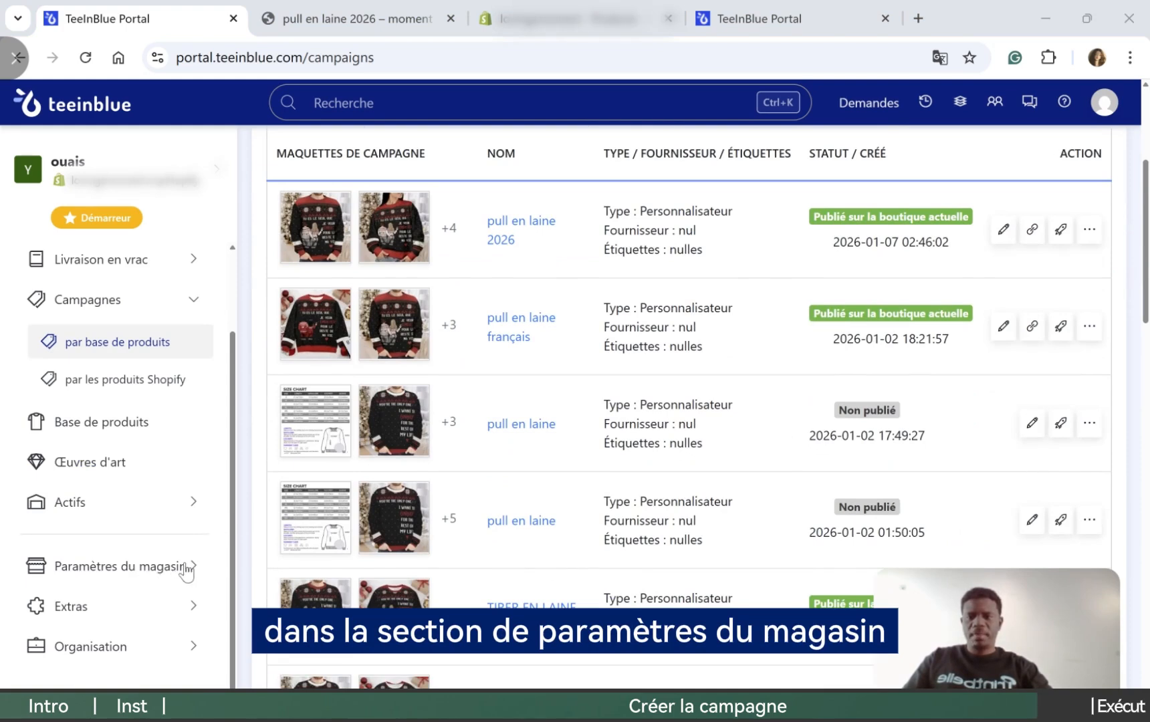
left_click(157, 570)
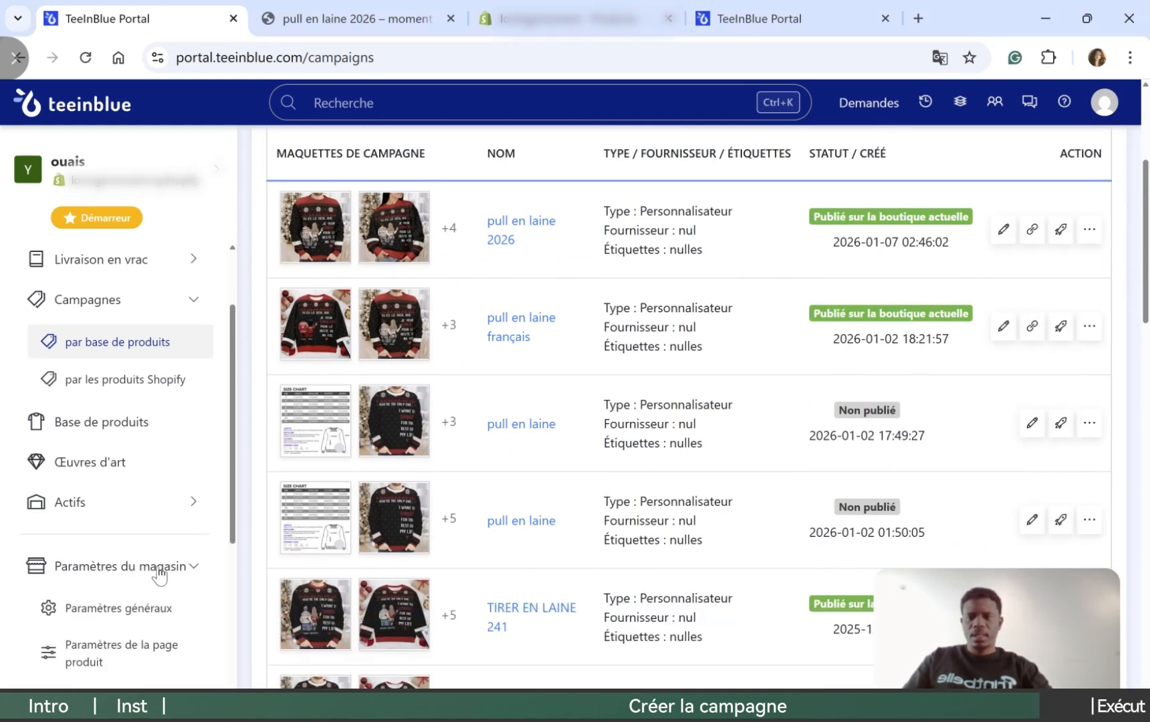
scroll(158, 572, "down", 1)
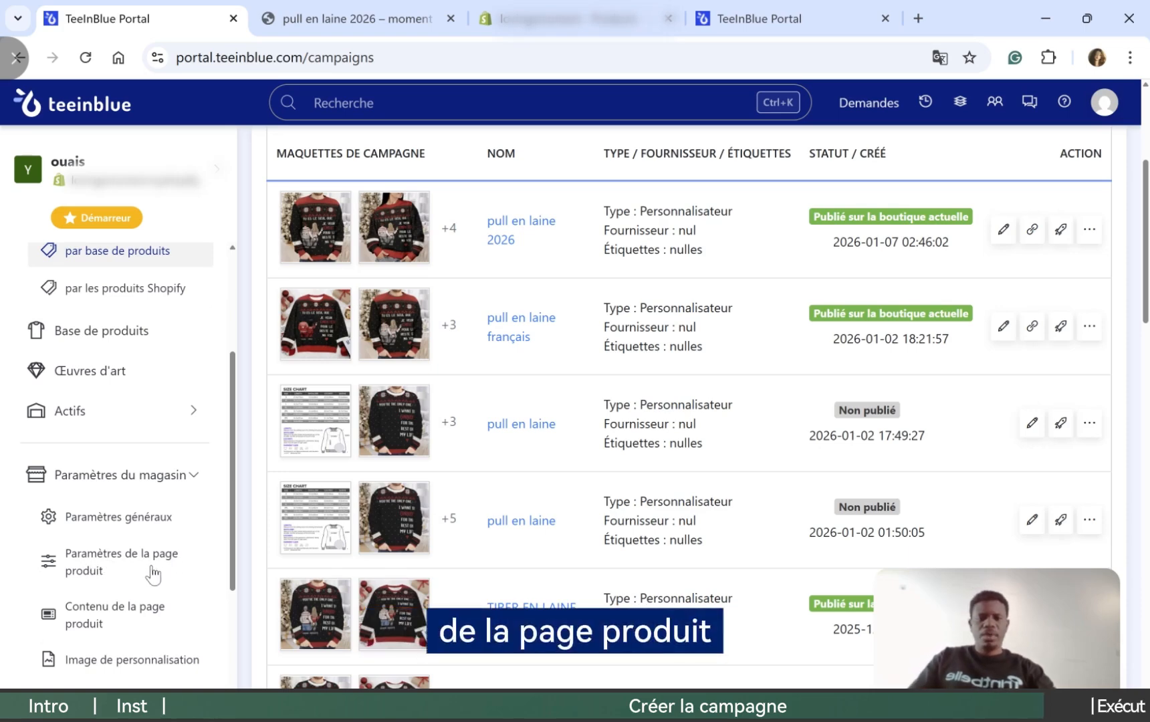
left_click(109, 573)
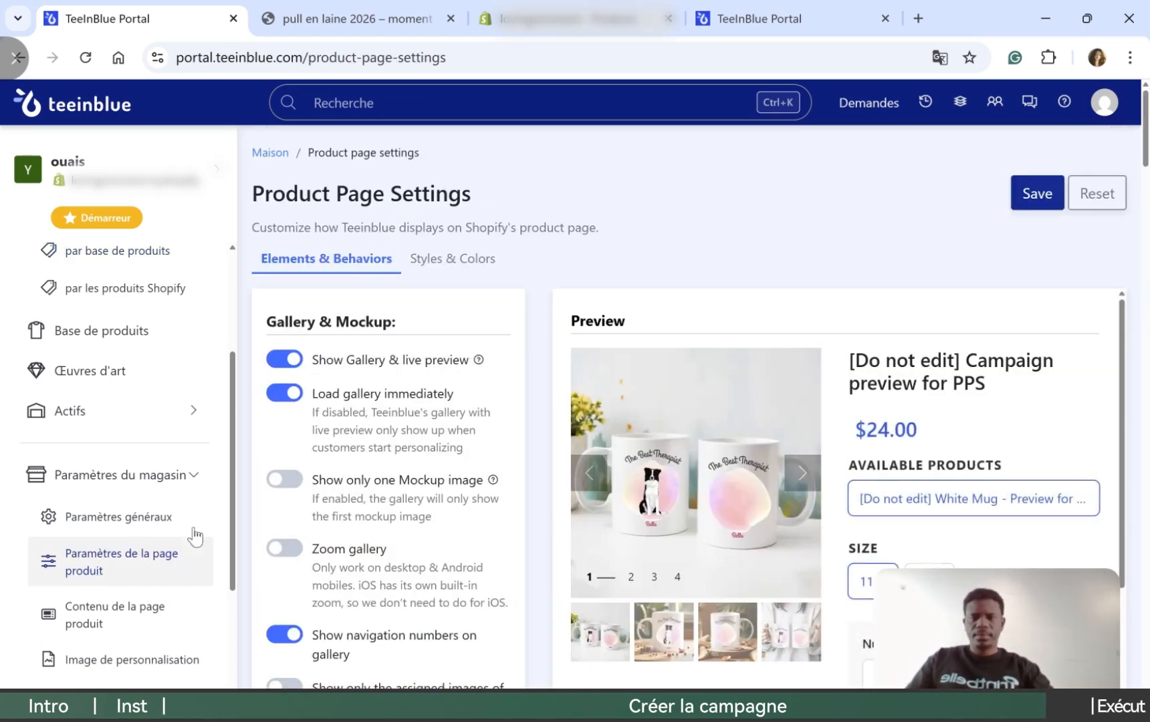
Enable hiding a variant option when it has only one value on the product page
scroll(351, 481, "down", 4)
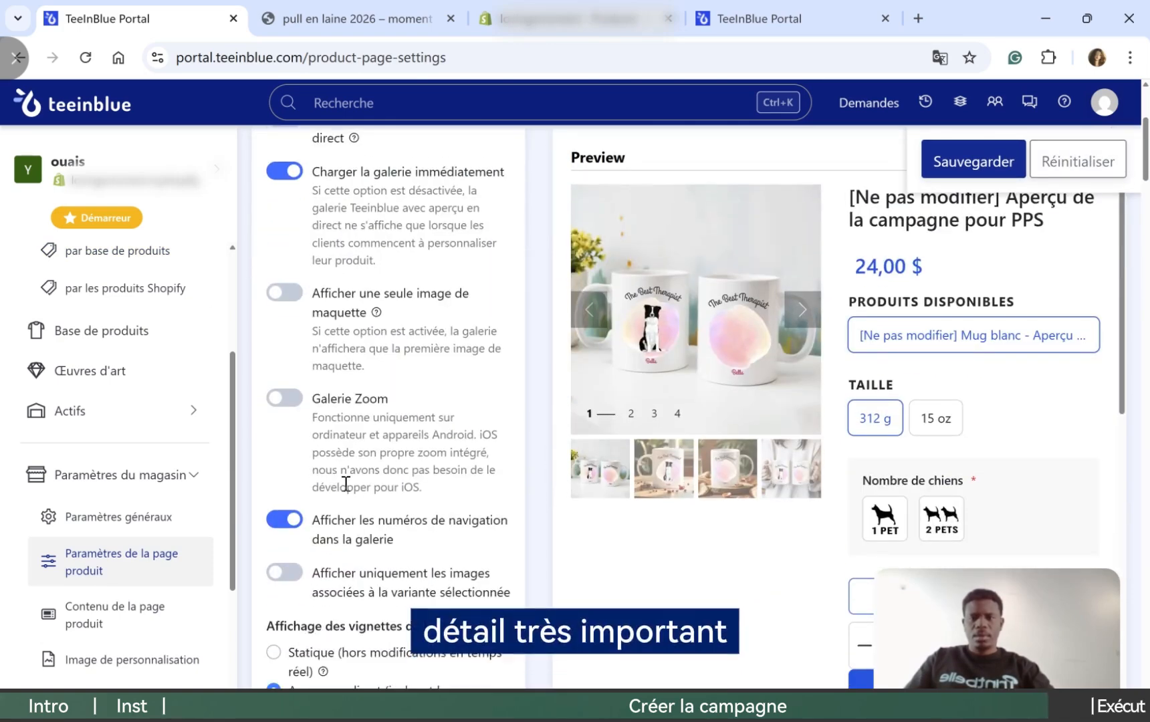
scroll(346, 484, "down", 12)
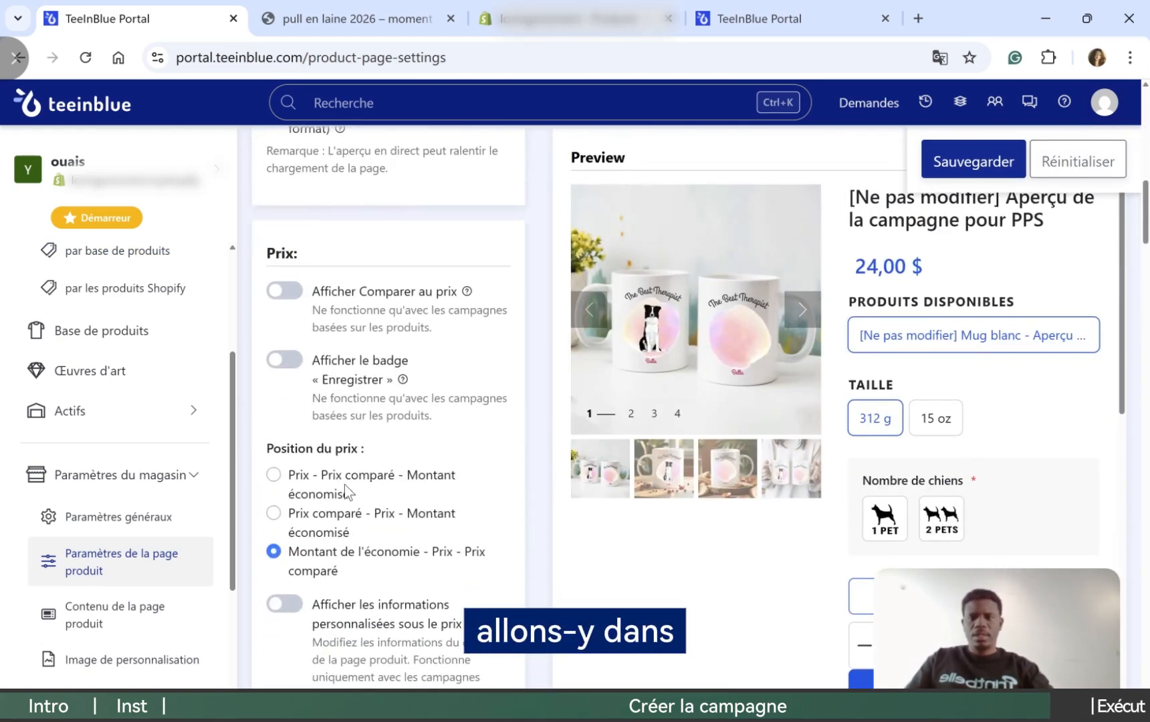
scroll(344, 486, "down", 4)
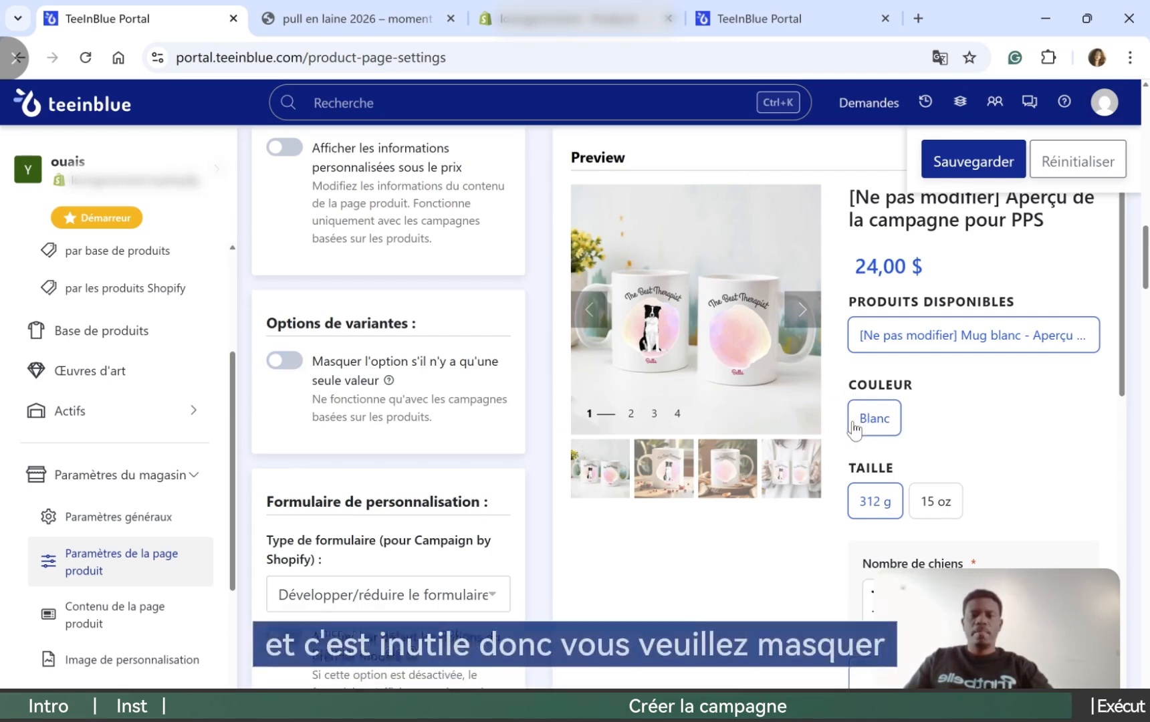
left_click(280, 361)
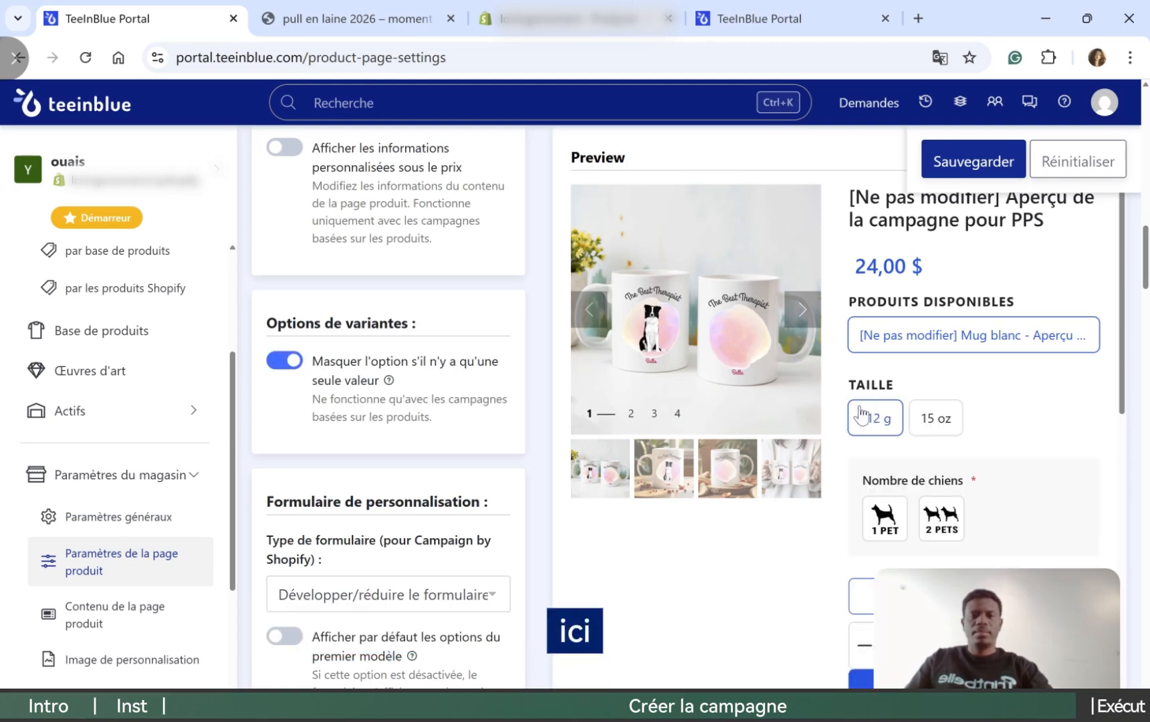
Review the remaining personalisation form, preview button, add-to-cart, mobile and extras options, and save the product page settings
scroll(522, 425, "down", 1)
scroll(517, 419, "down", 6)
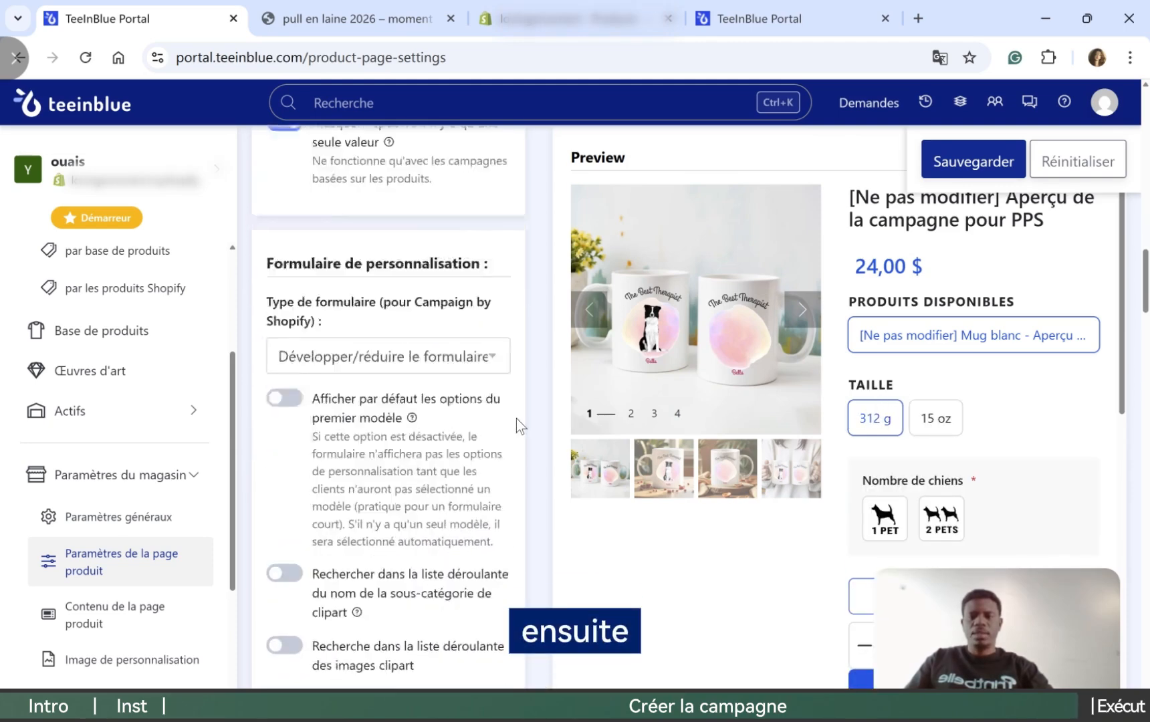
scroll(344, 422, "down", 6)
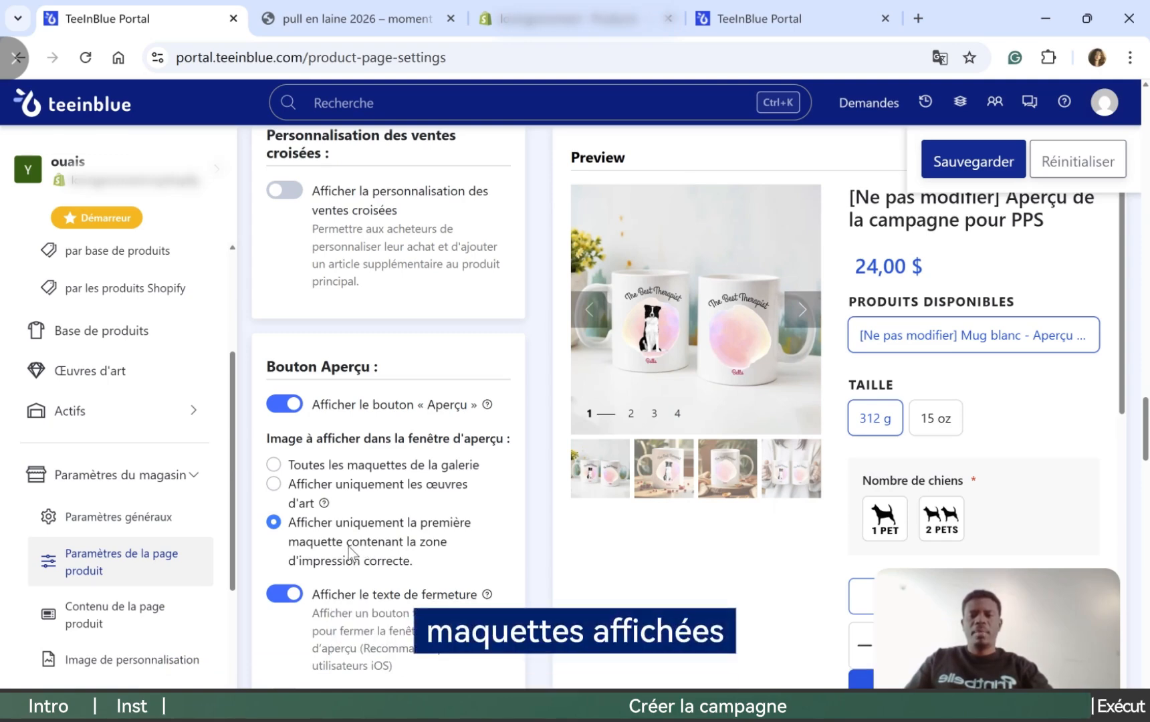
scroll(334, 554, "down", 15)
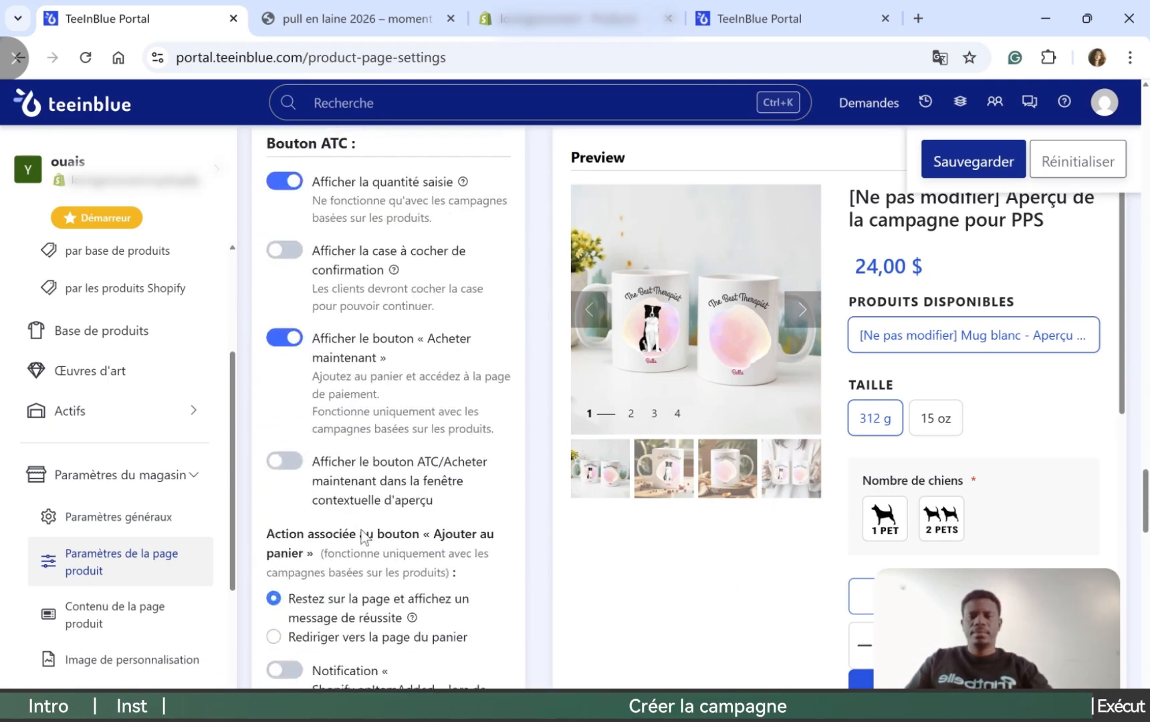
scroll(362, 531, "down", 15)
scroll(364, 528, "up", 5)
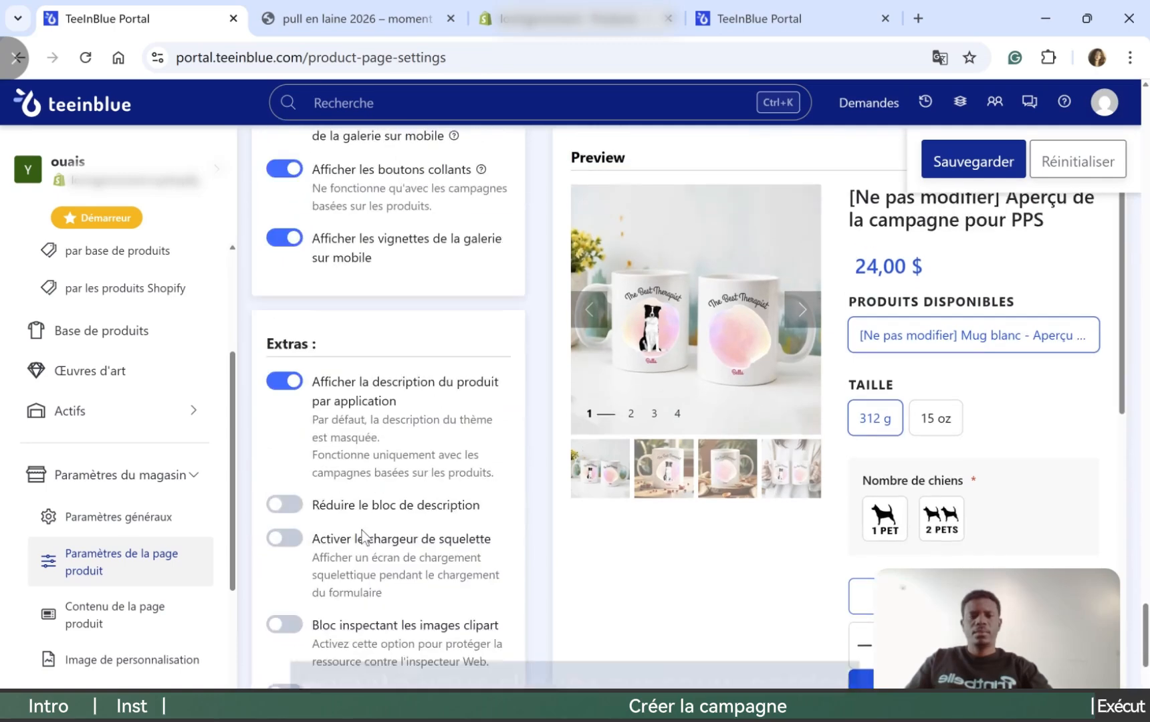
scroll(364, 528, "up", 1)
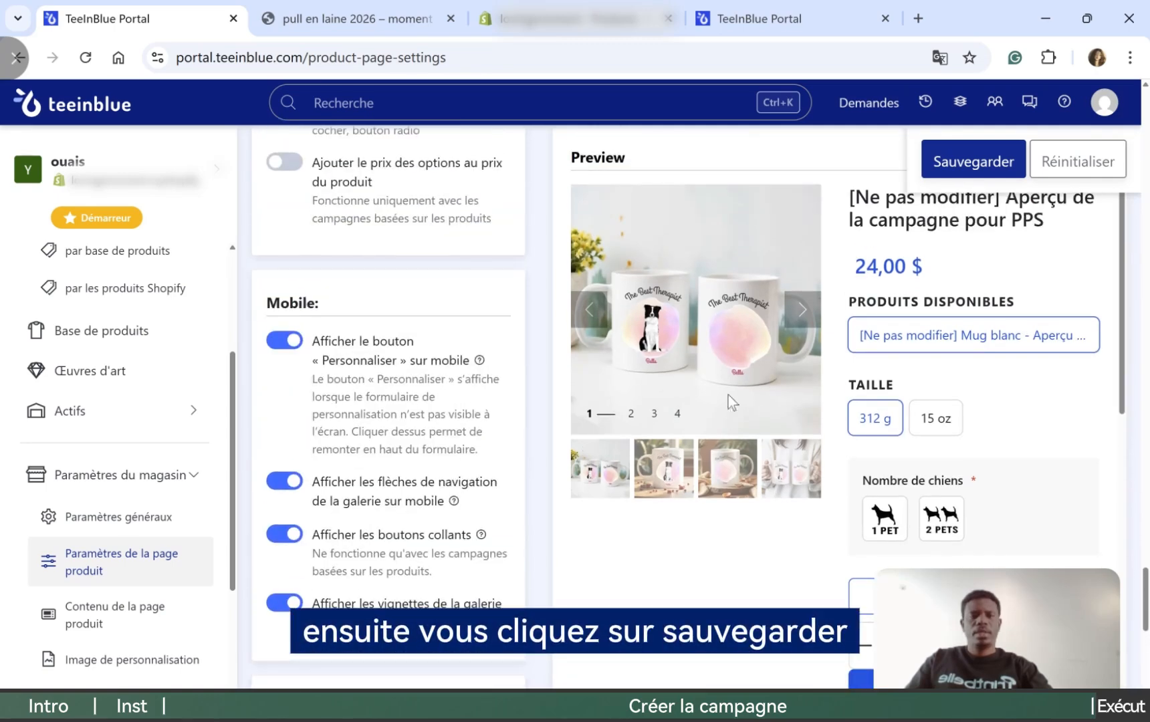
left_click(971, 169)
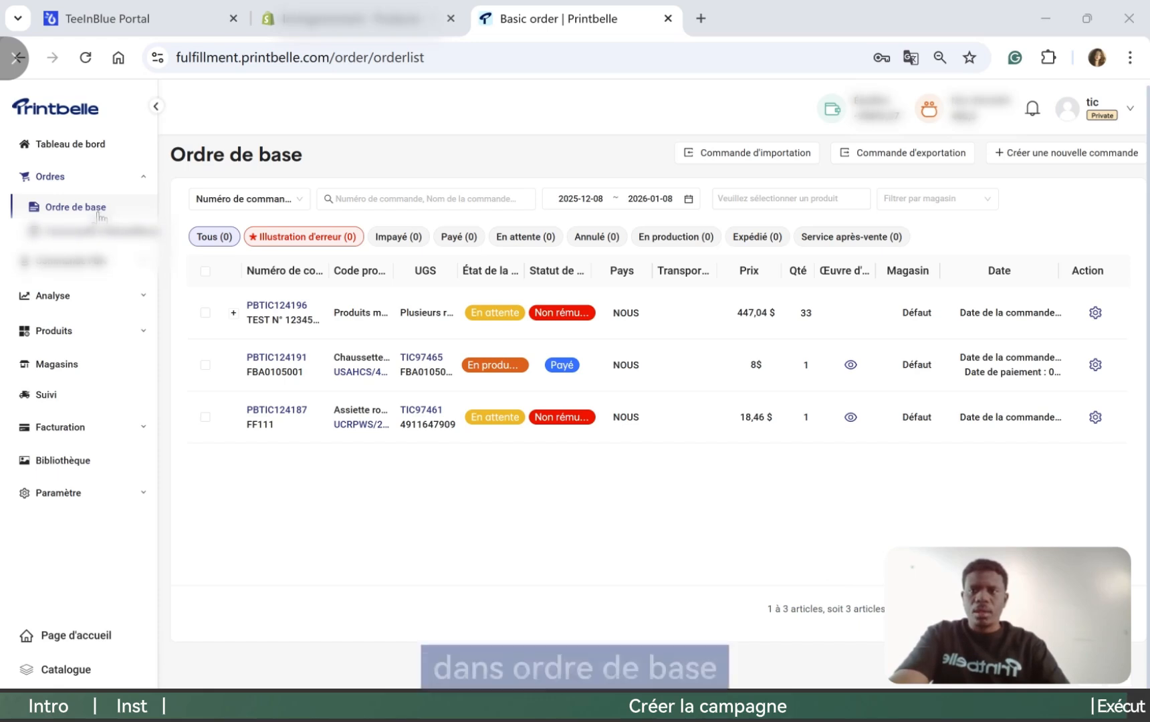
In Printbelle's basic orders, apply the confirm-order action to the pending multi-product order with quantity 33 and accept the operation
left_click(205, 313)
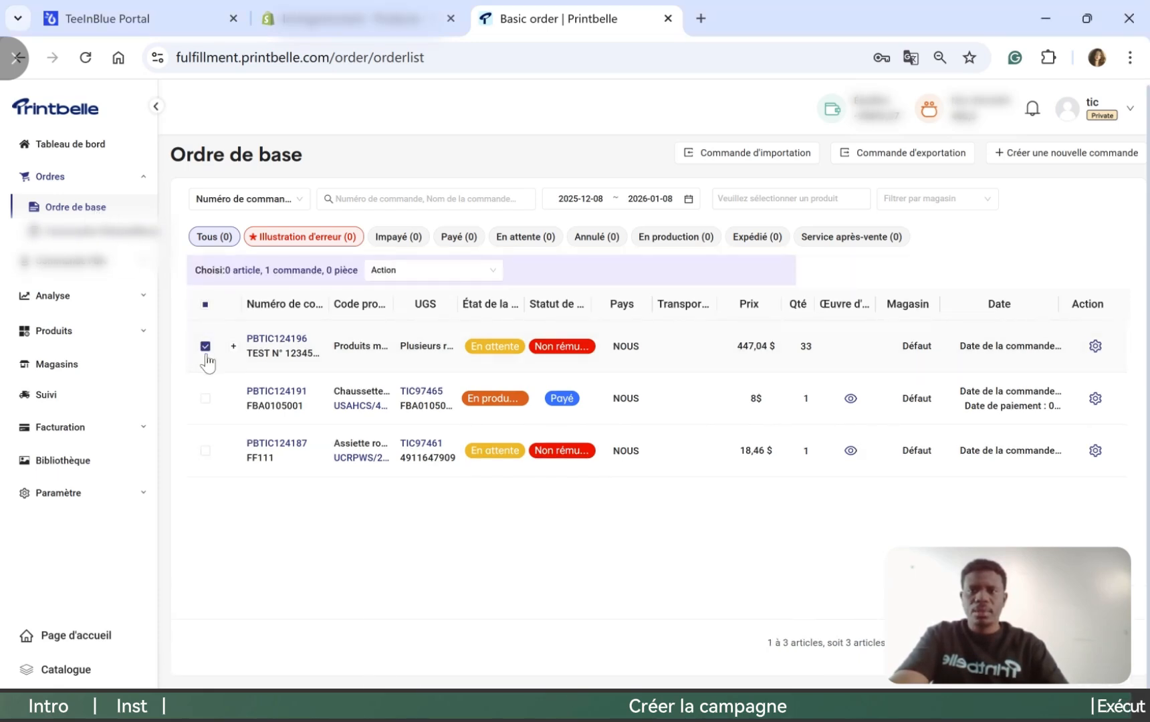
left_click(428, 276)
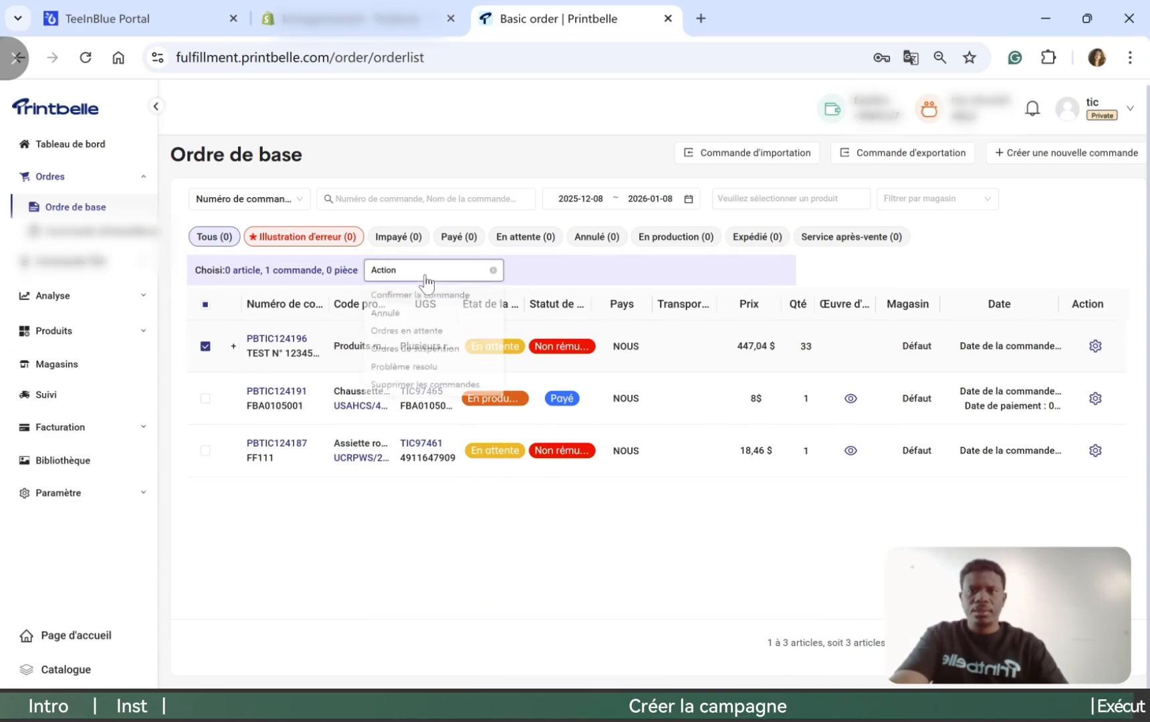
left_click(436, 297)
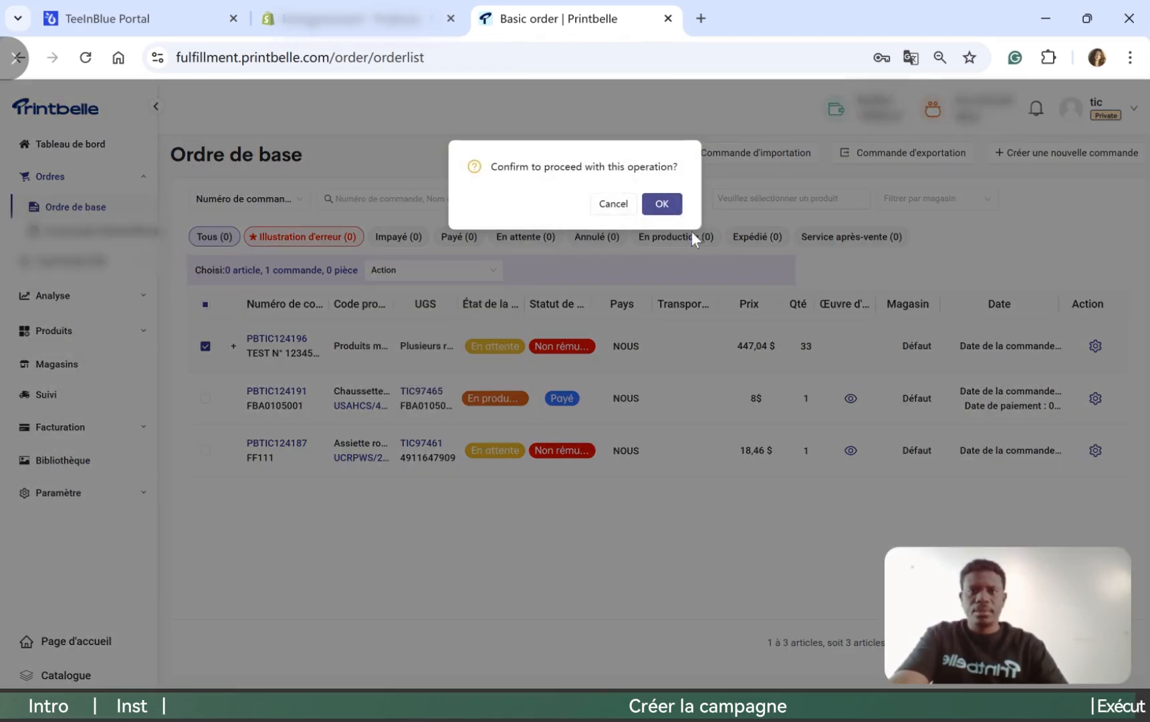
left_click(649, 217)
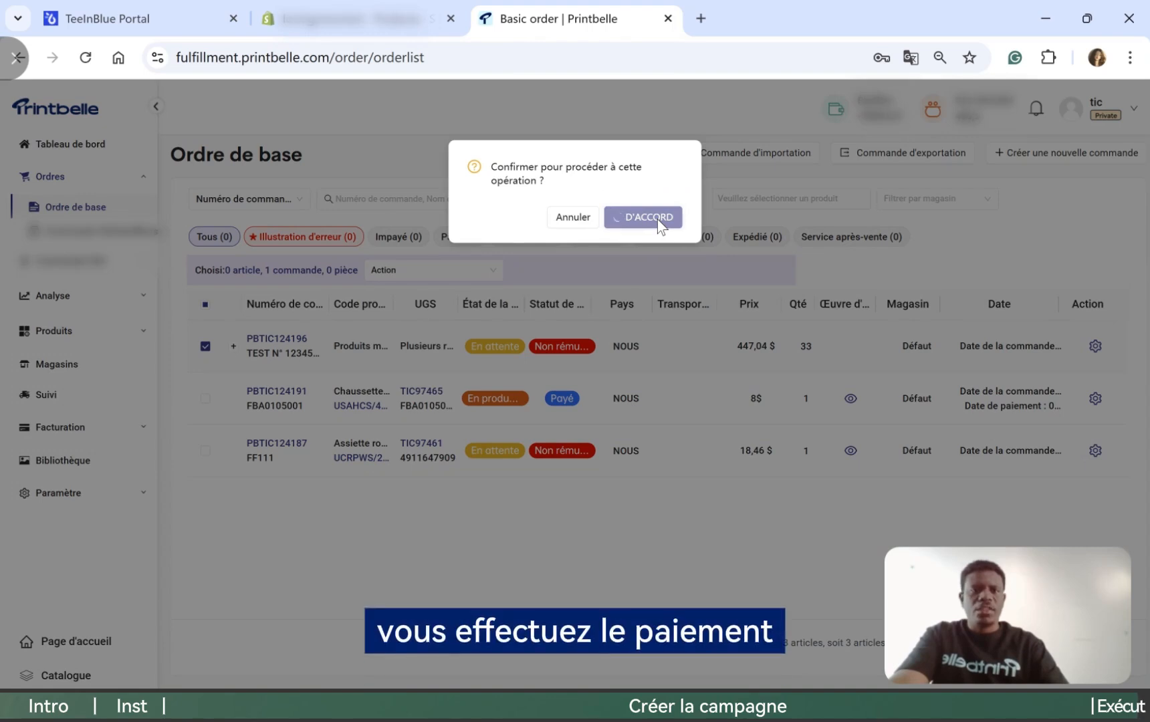